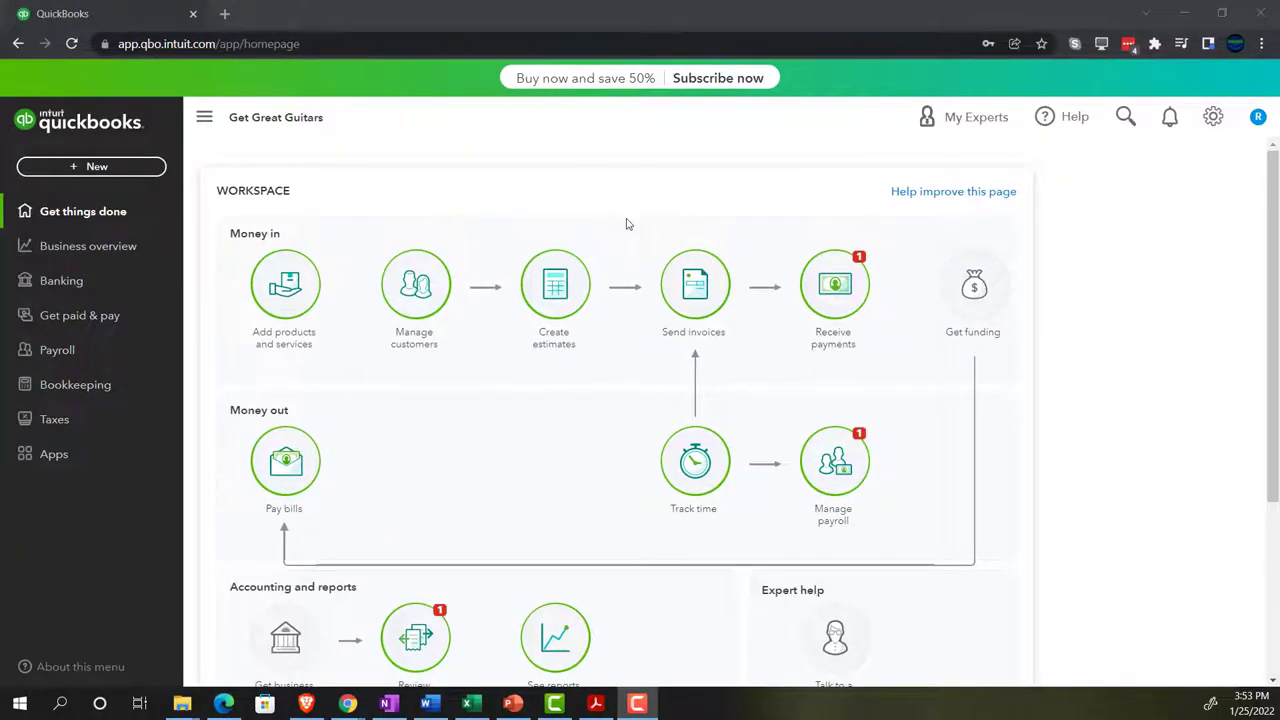
# - Zoom the Get Great Guitars page in Chrome to about 150% and open Settings
pyautogui.hotkey('ctrl', '+')
pyautogui.hotkey('ctrl', '+')
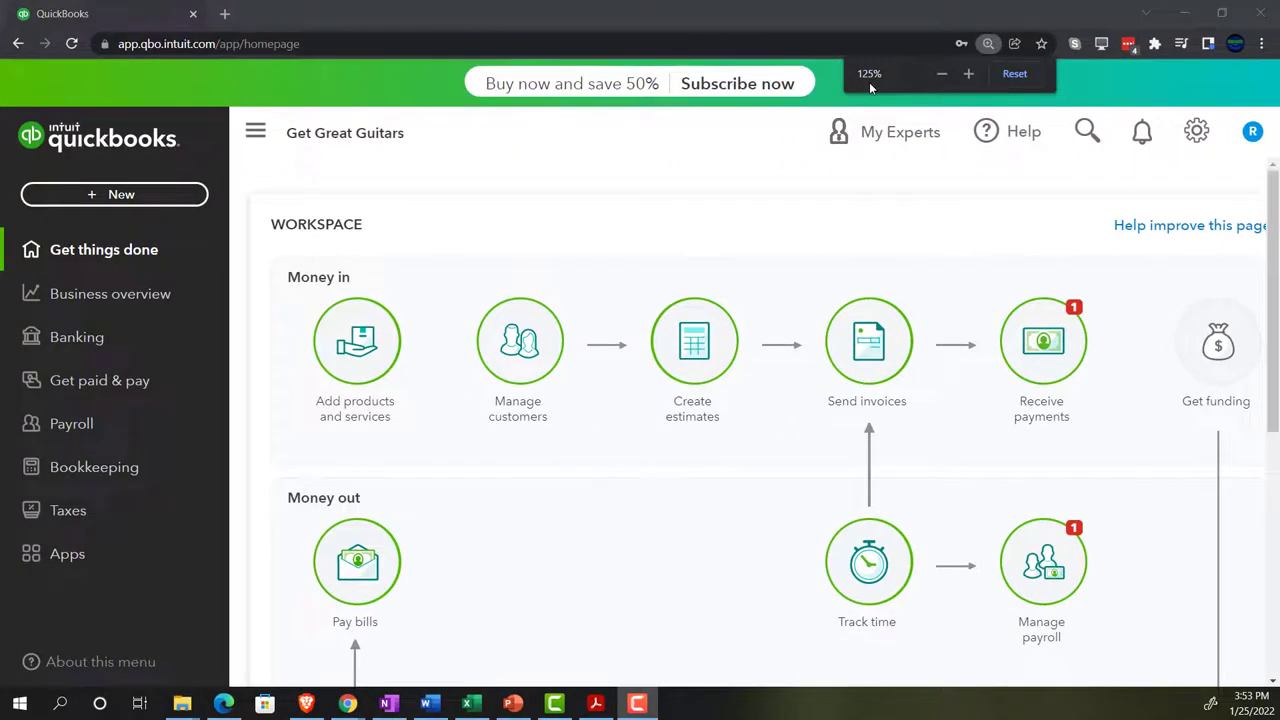
pyautogui.hotkey('ctrl', '+')
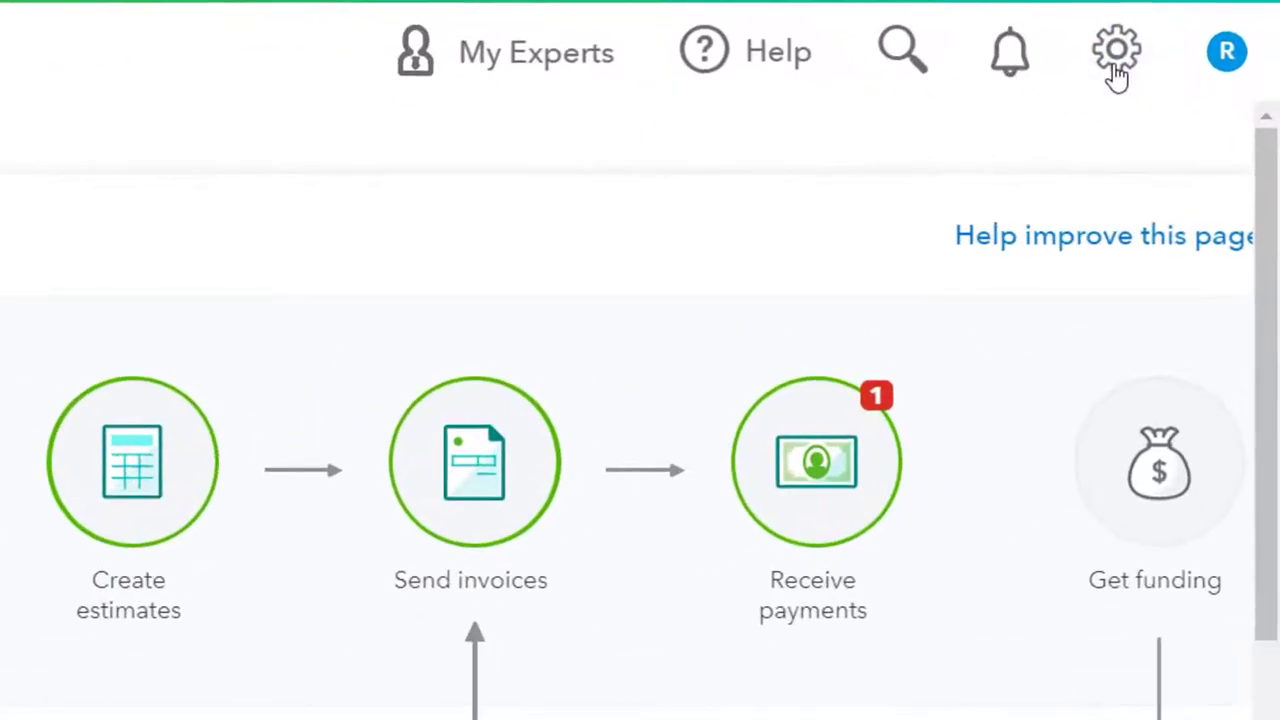
pyautogui.click(1196, 131)
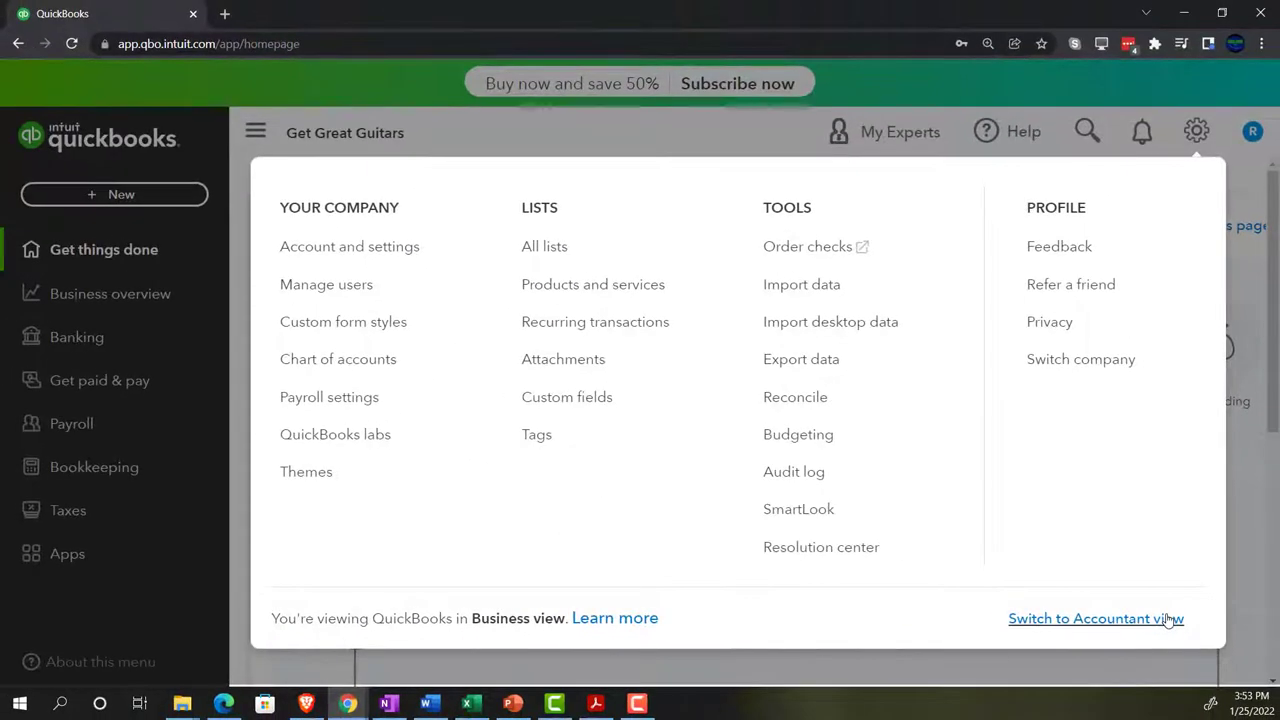
# - Close Settings and check the Craig's Design sample company in Edge before returning to Chrome
pyautogui.click(1240, 580)
pyautogui.click(224, 704)
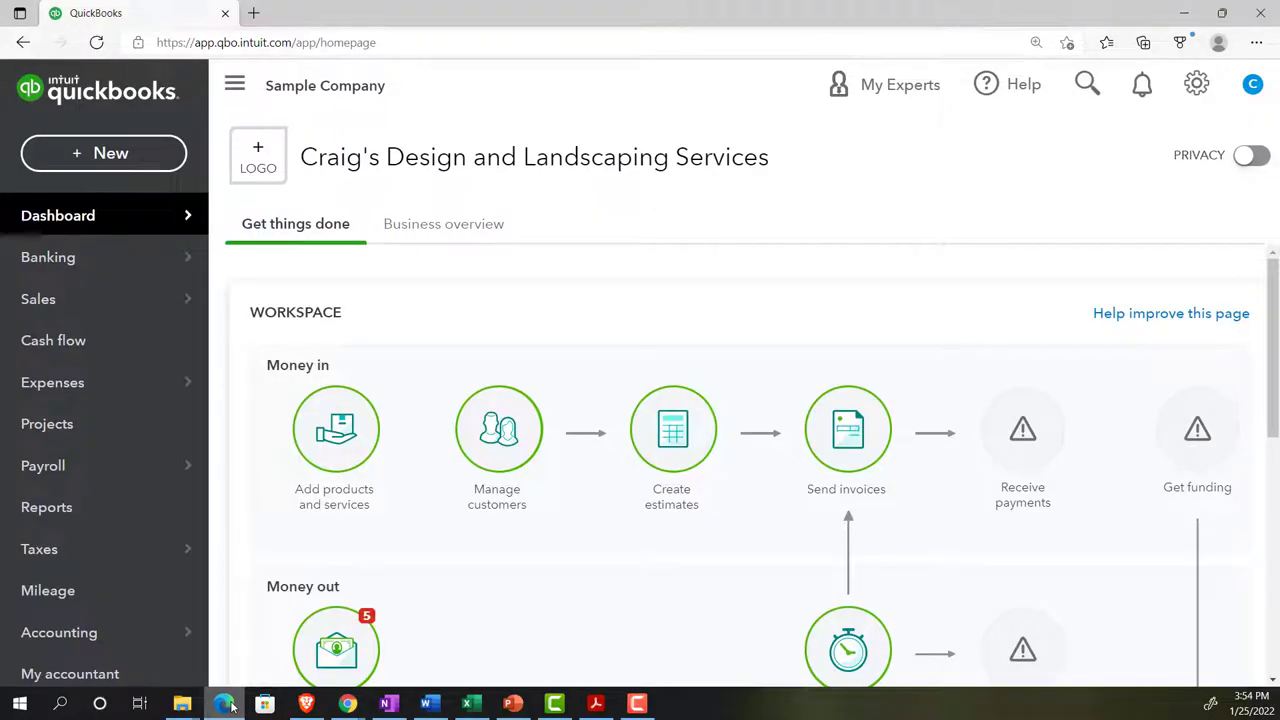
pyautogui.click(226, 704)
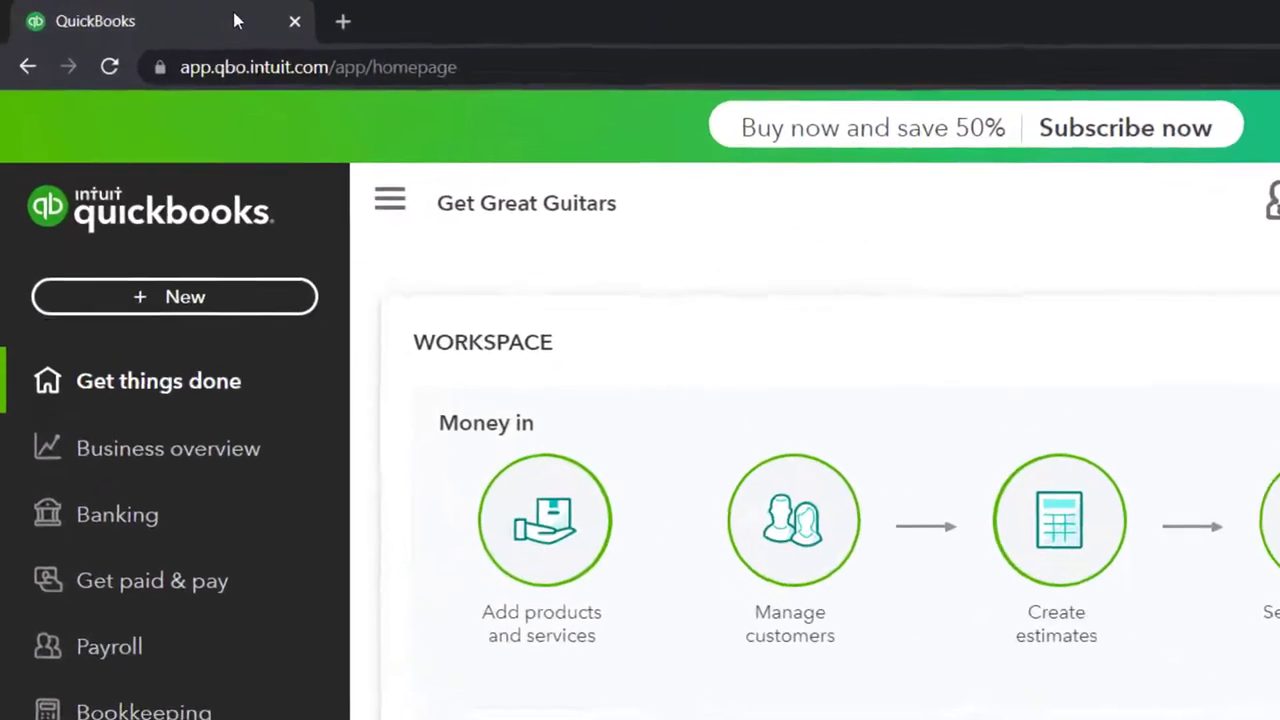
# - Duplicate the QuickBooks tab and go to Reports through Business overview
pyautogui.rightClick(237, 20)
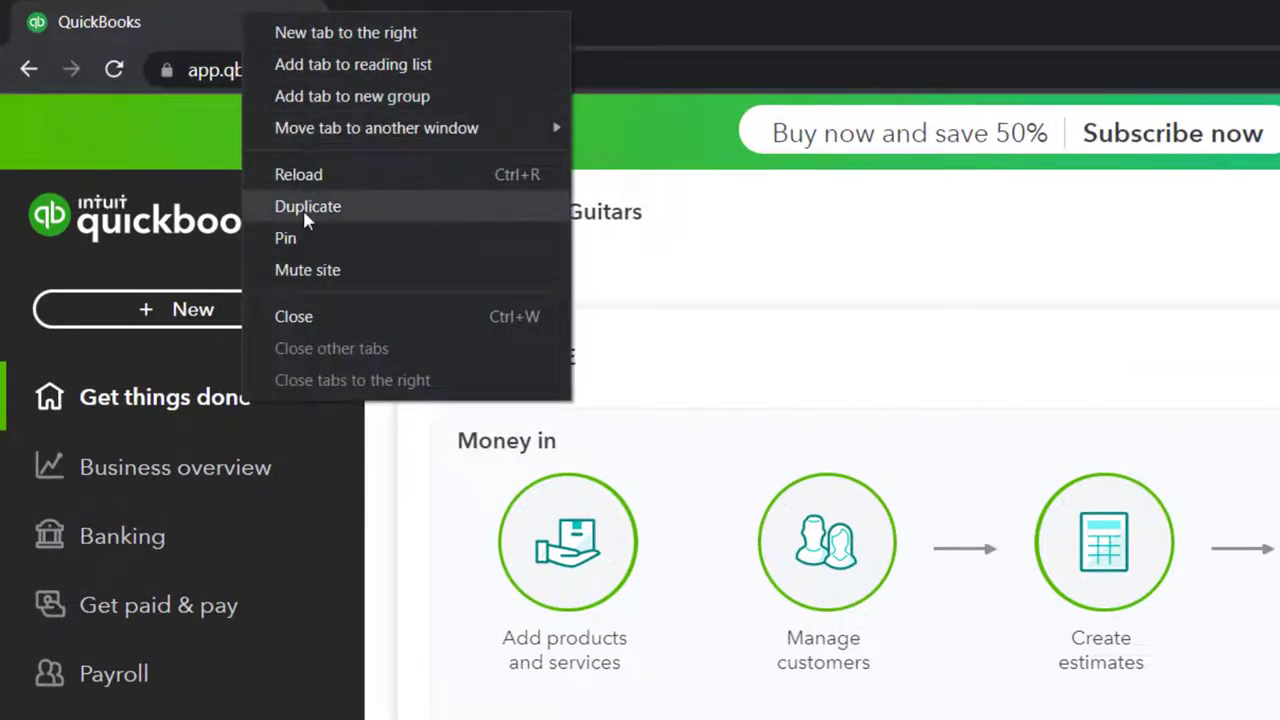
pyautogui.click(307, 208)
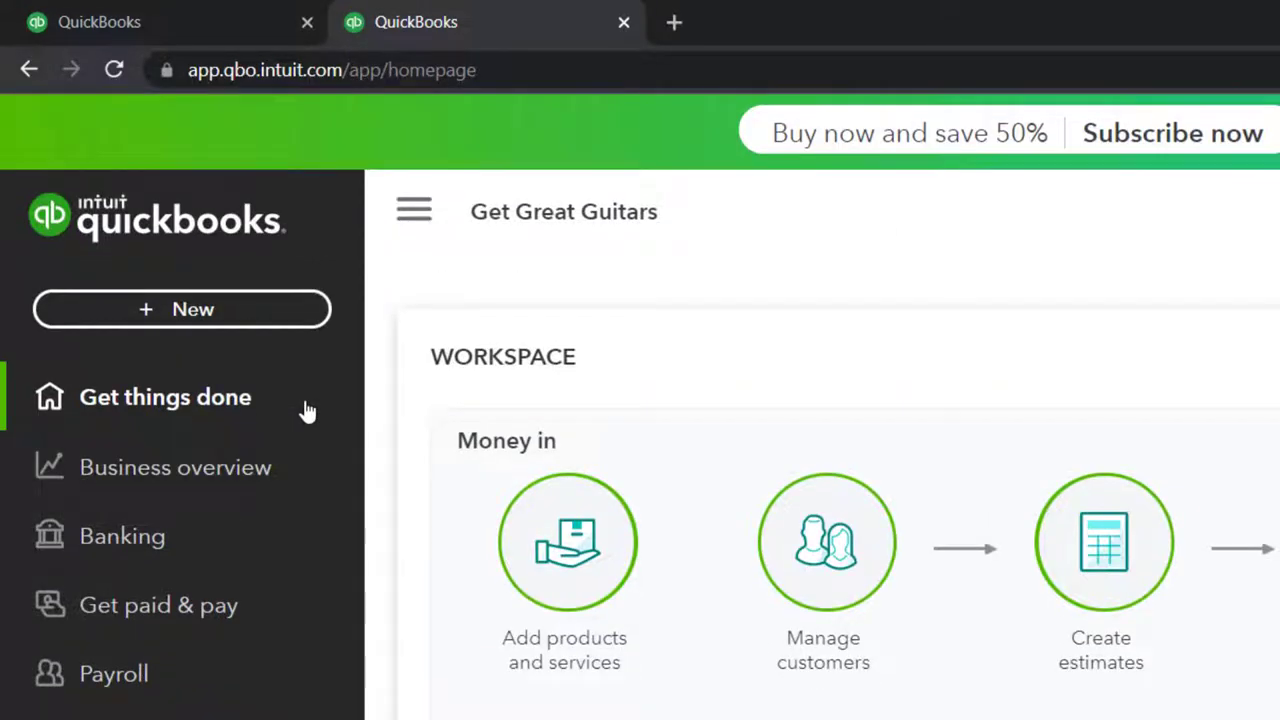
pyautogui.click(156, 469)
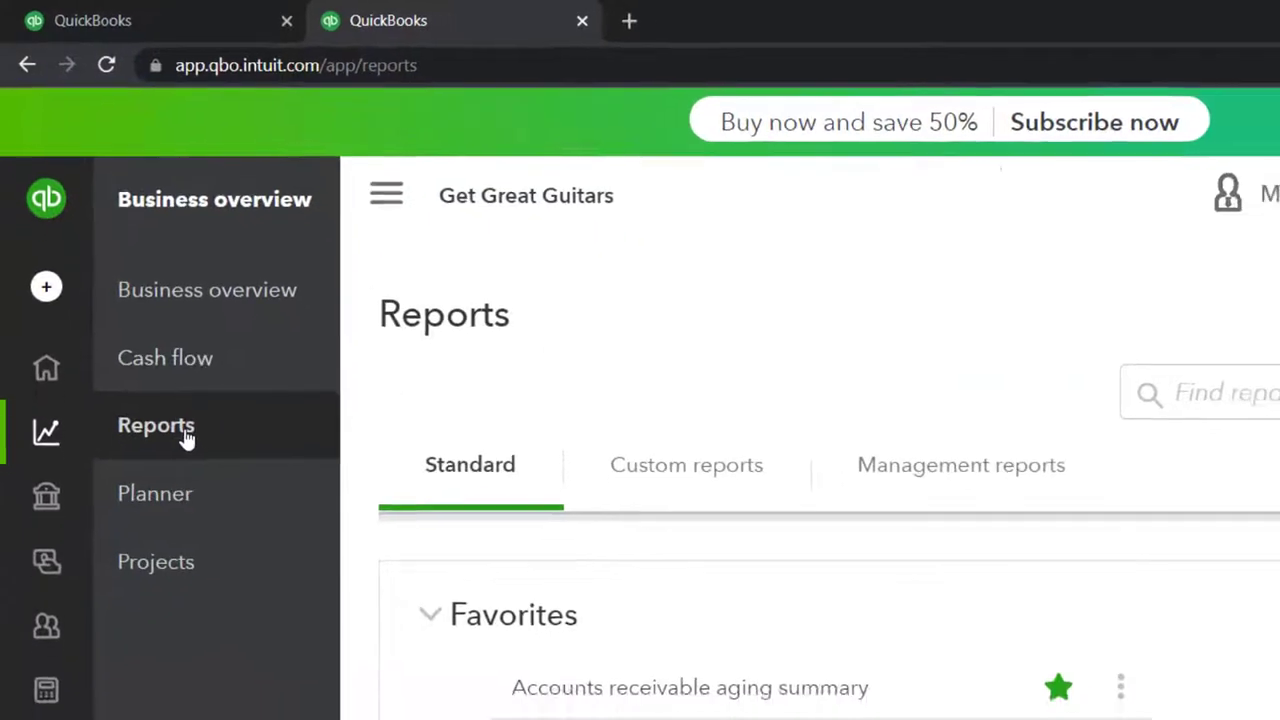
# - Find and open the Trial Balance report by searching 'trial', then collapse the sidebar
pyautogui.click(886, 265)
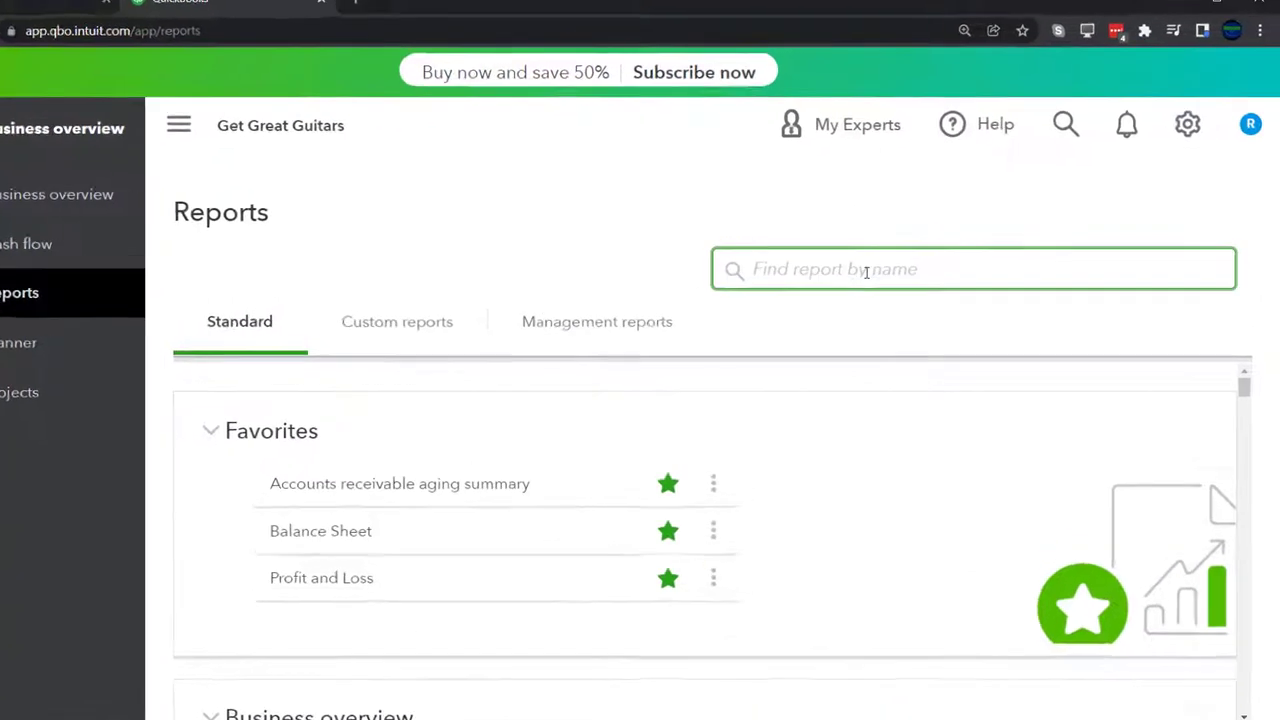
pyautogui.write('trial')
pyautogui.press('Down')
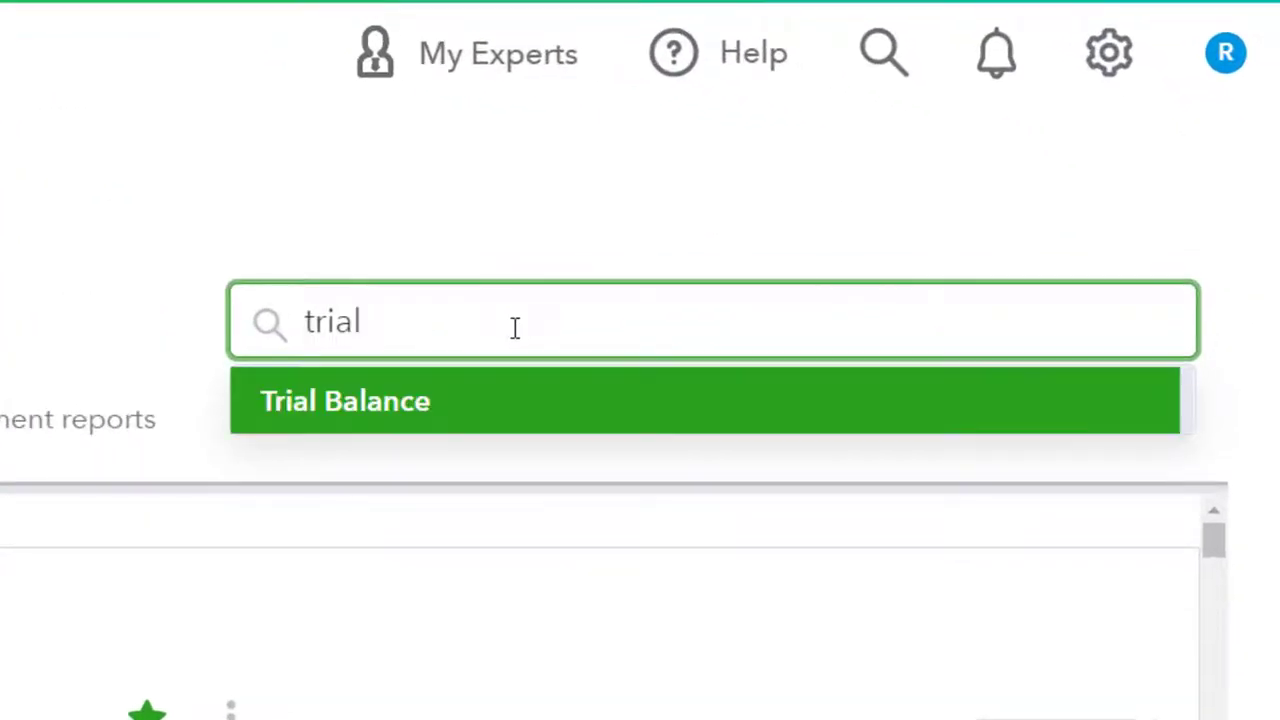
pyautogui.press('Return')
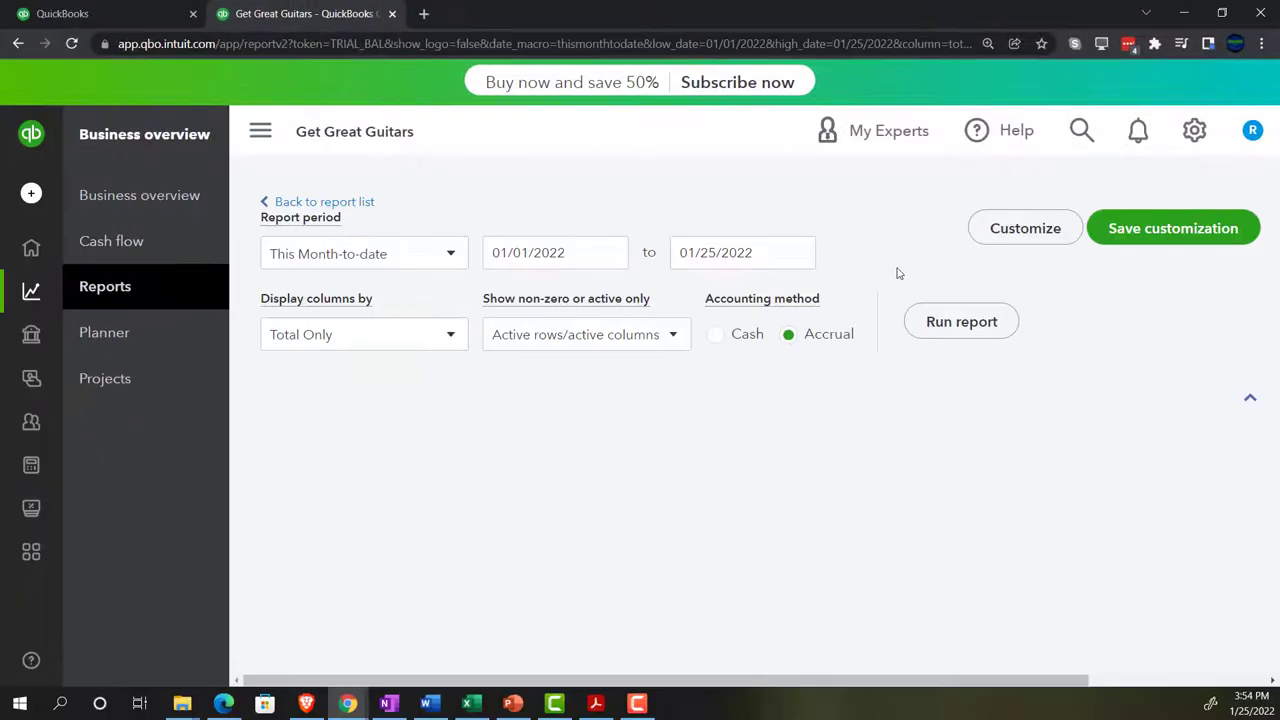
pyautogui.scroll(-3, 897, 273)
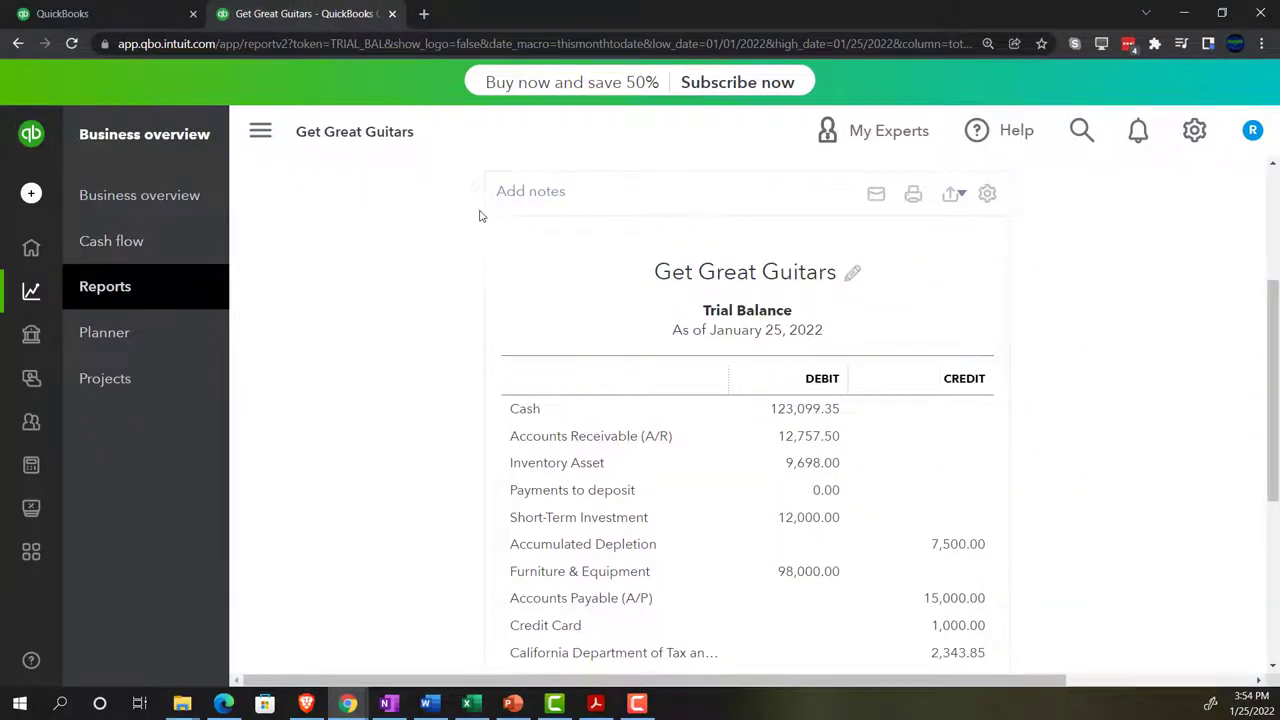
pyautogui.click(260, 131)
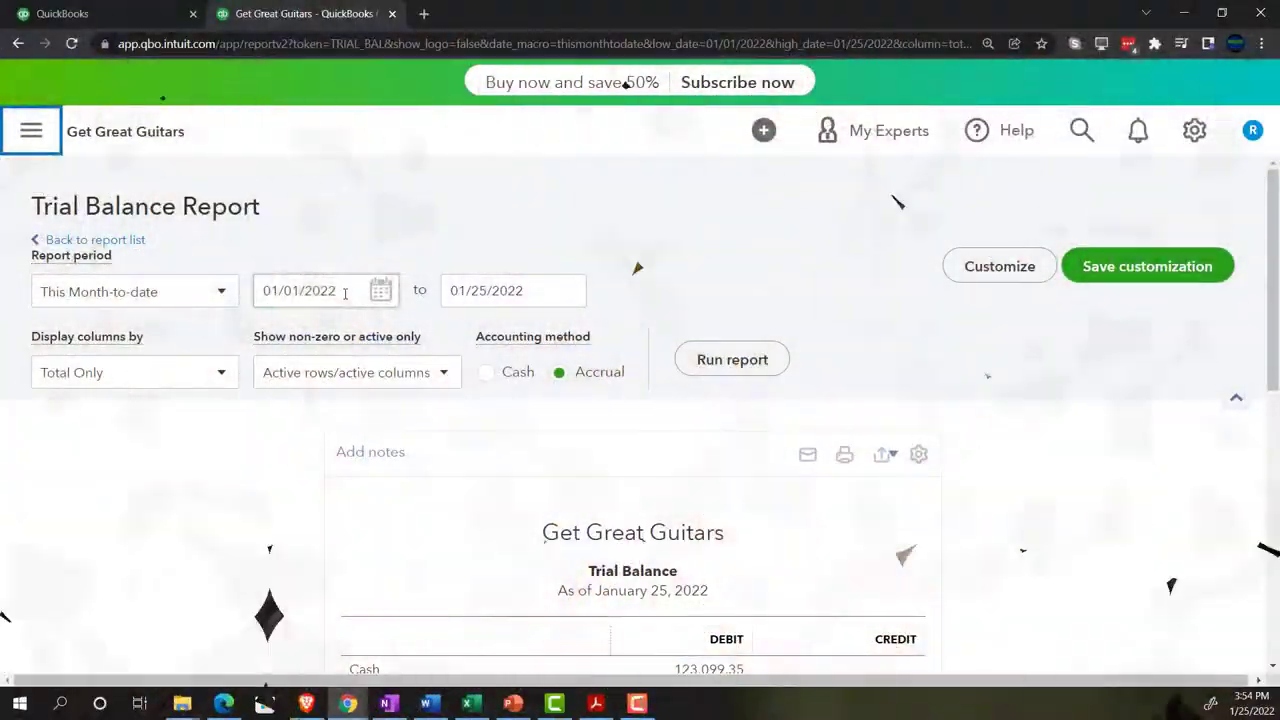
# - Rerun the Trial Balance for 01/01/2022 to 12/31/2022 and enlarge it
pyautogui.click(345, 291)
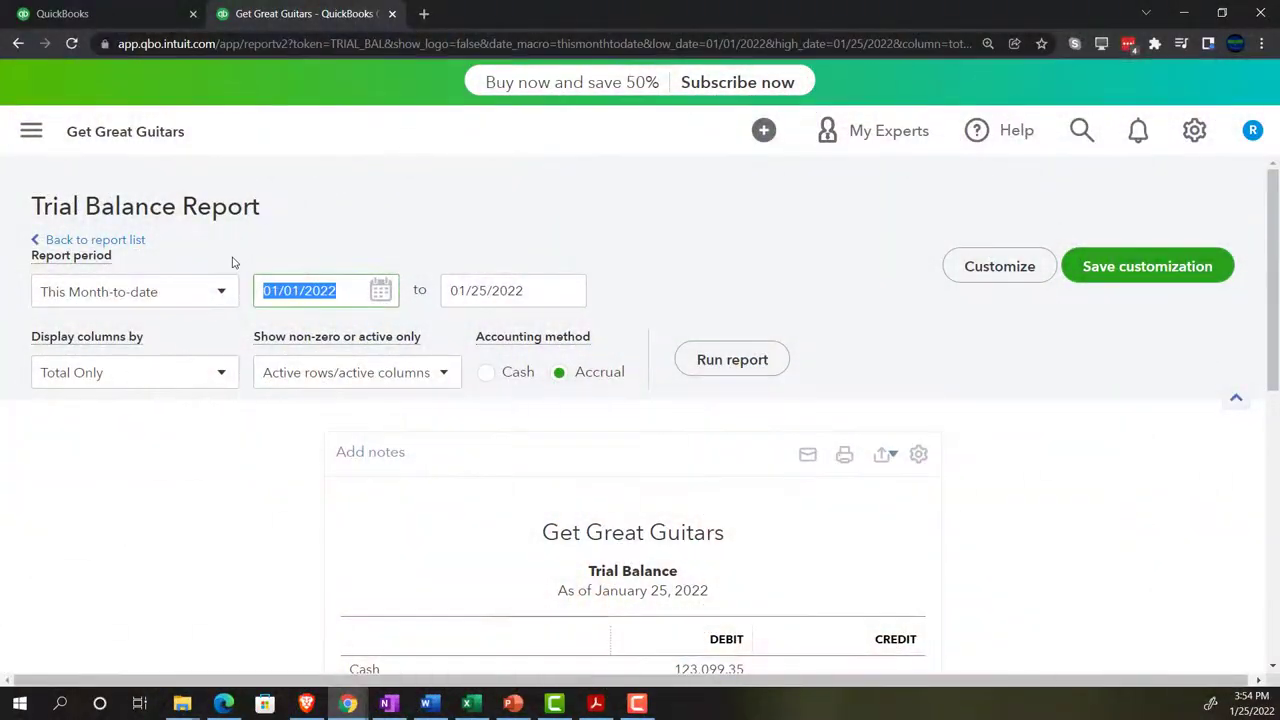
pyautogui.write('010122')
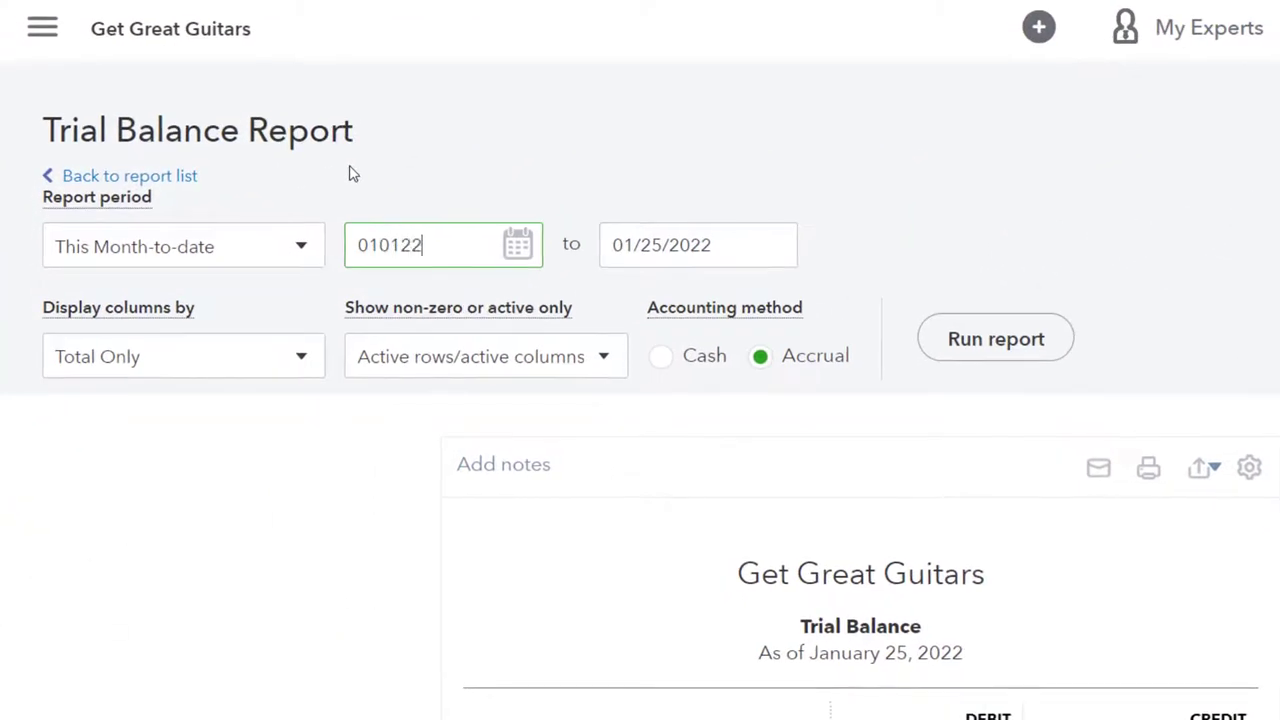
pyautogui.press('Tab')
pyautogui.write('123122')
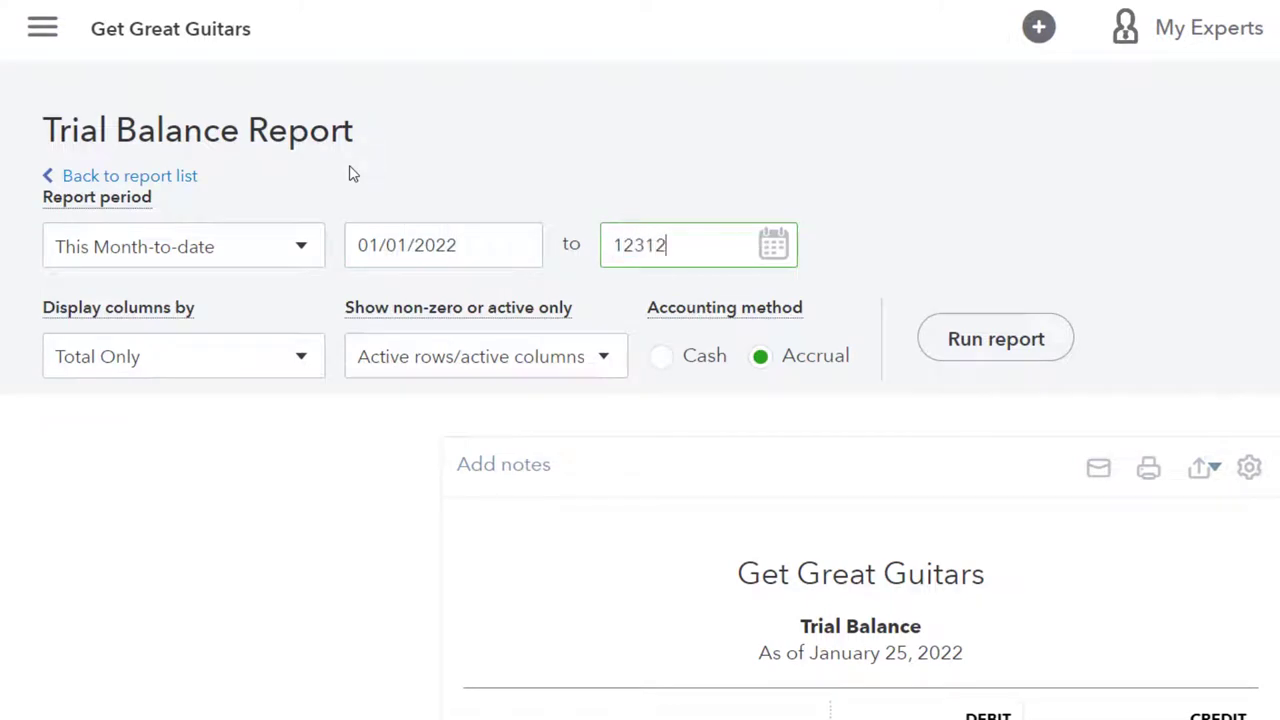
pyautogui.click(1030, 338)
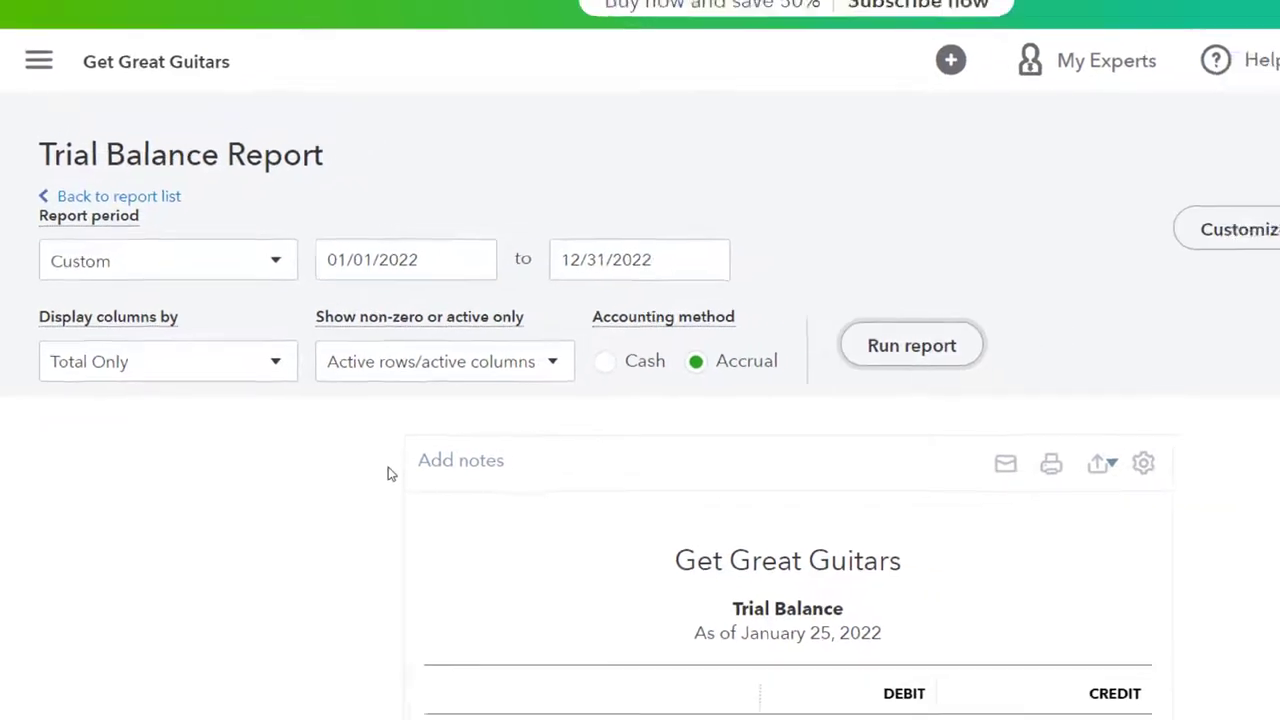
pyautogui.scroll(-3, 266, 502)
pyautogui.hotkey('ctrl', '+')
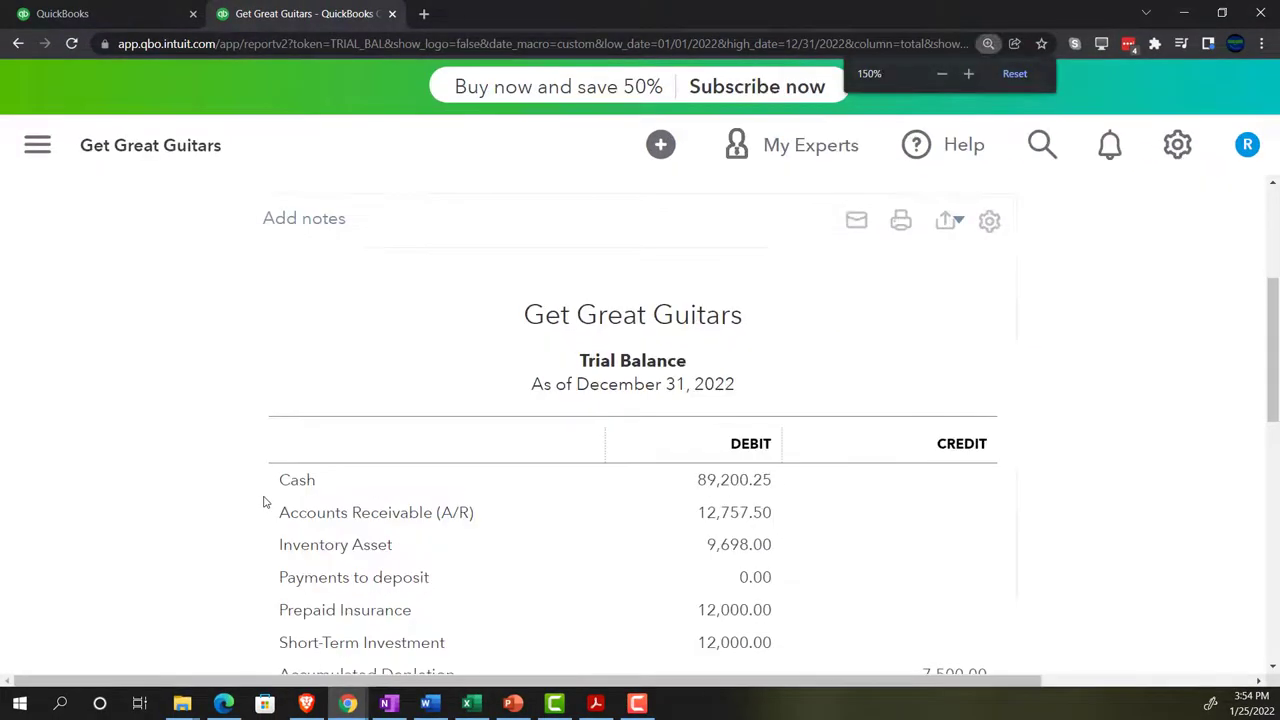
# - Review the Trial Balance at 175% zoom, then bring up Bank Stmt Feb.pdf in Acrobat
pyautogui.hotkey('ctrl', '+')
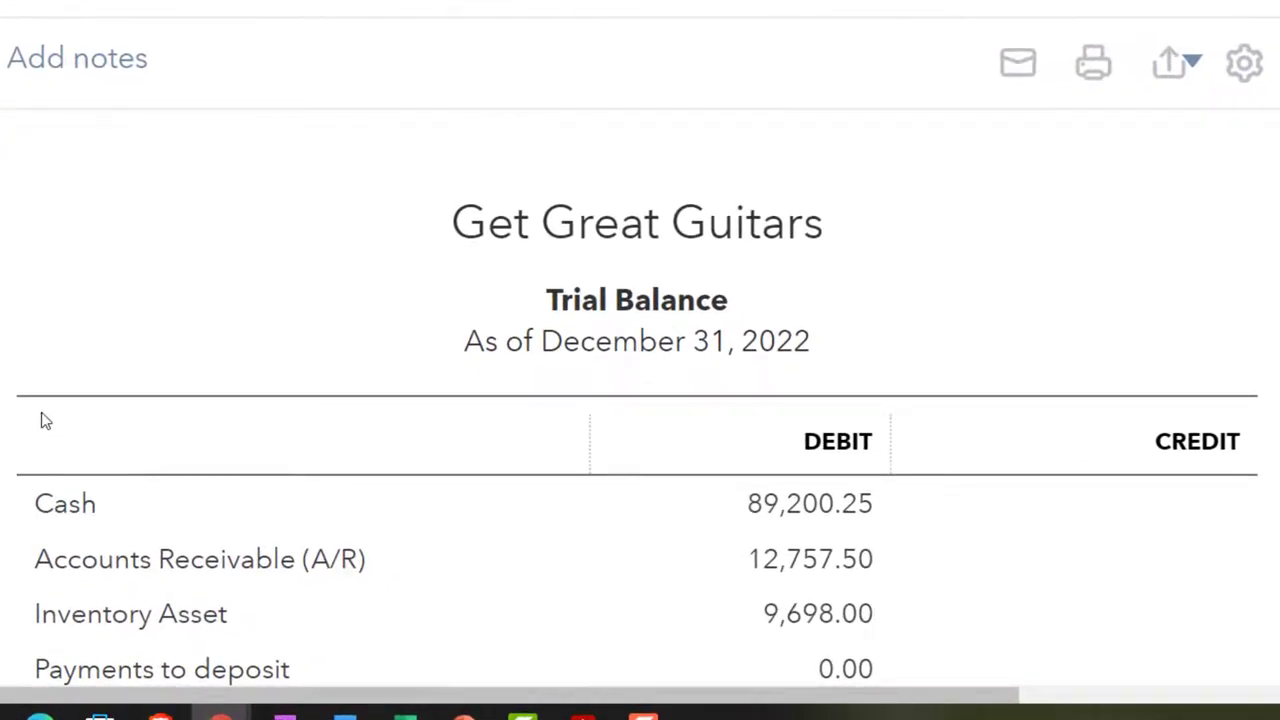
pyautogui.scroll(-2, 48, 424)
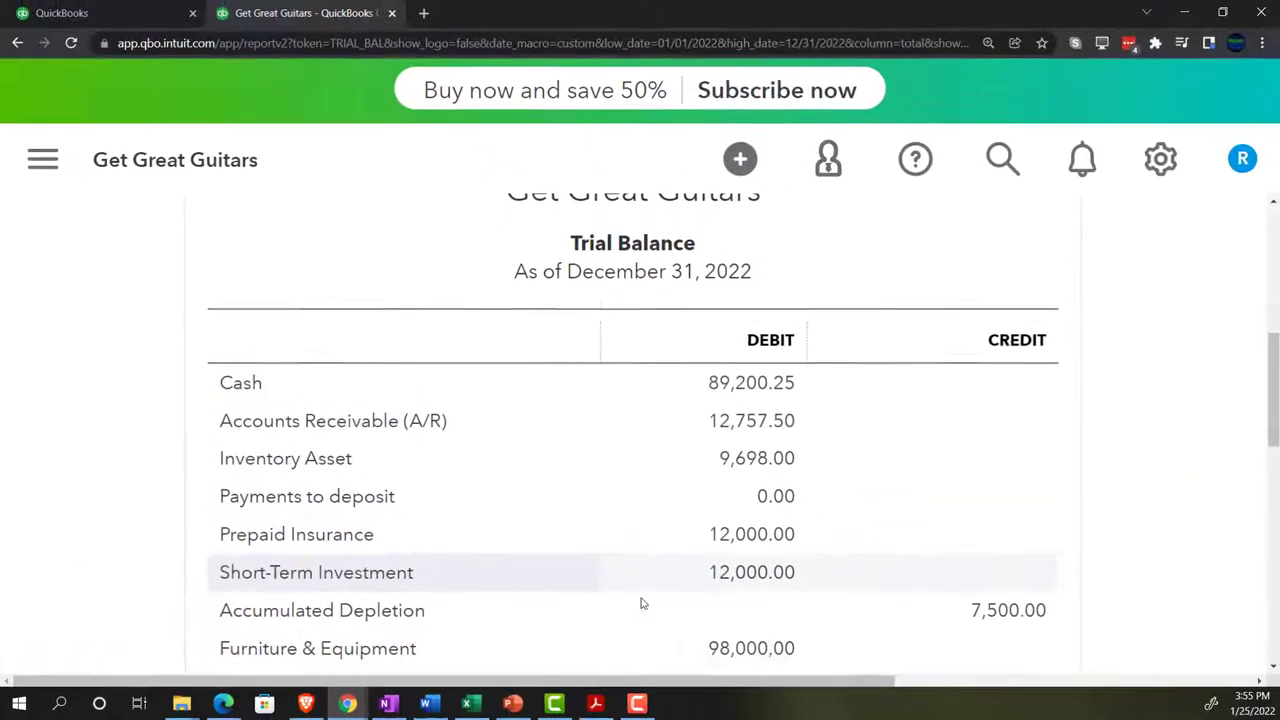
pyautogui.click(597, 703)
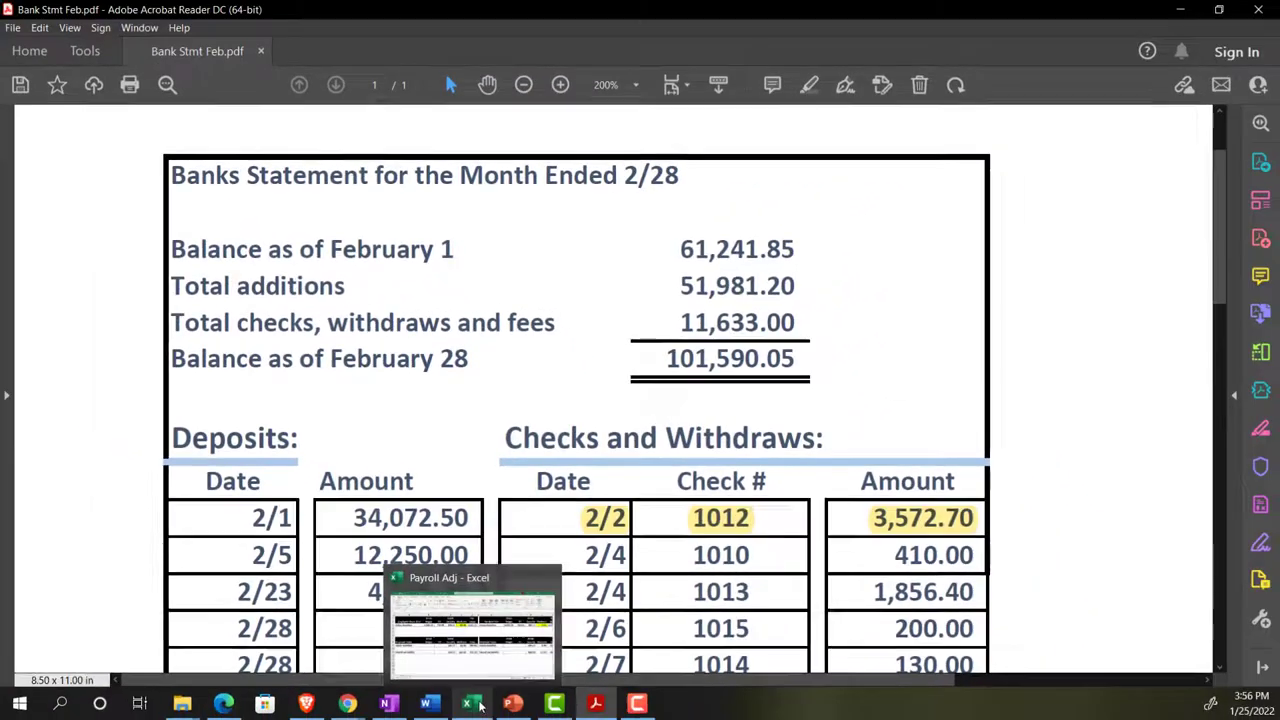
pyautogui.click(477, 716)
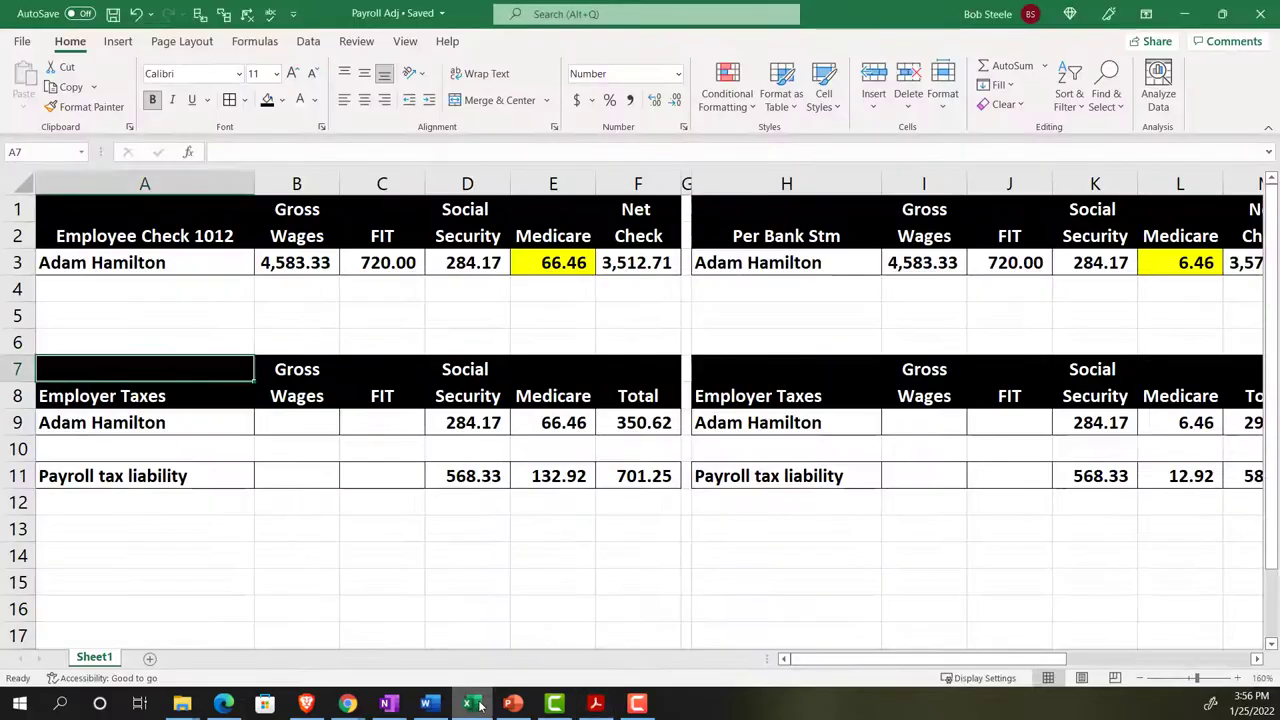
pyautogui.click(460, 324)
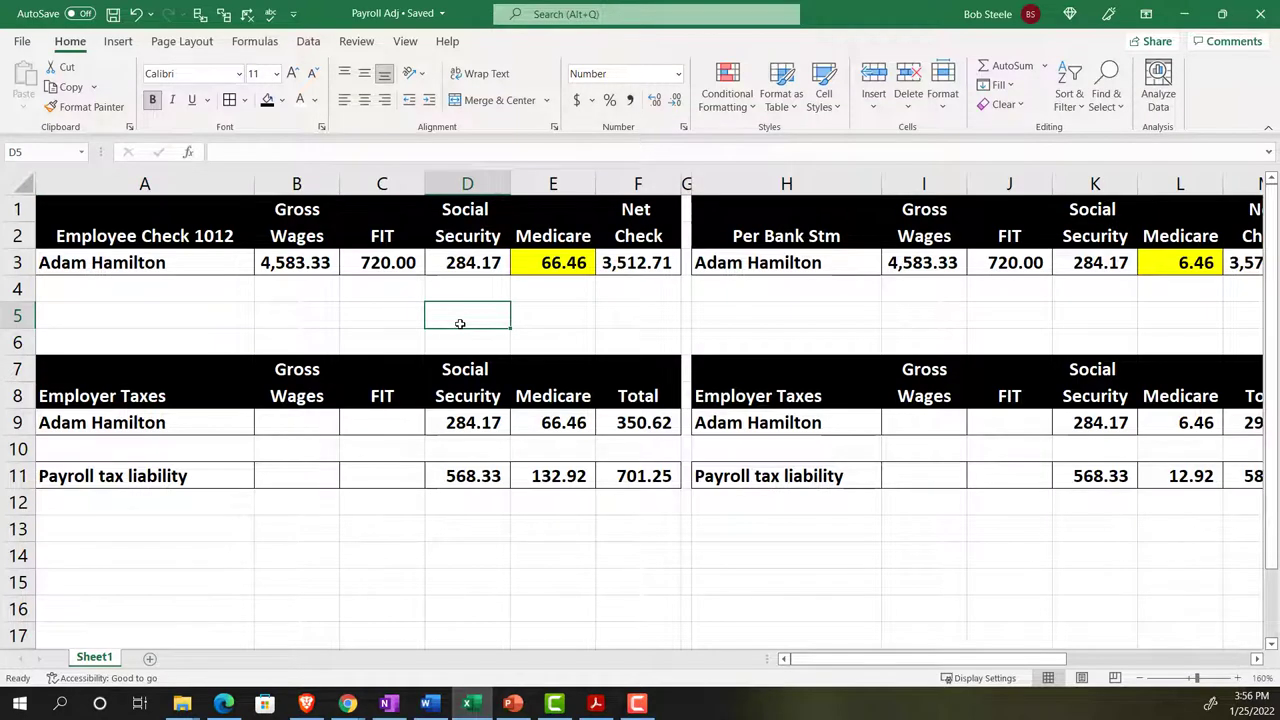
pyautogui.press('Up')
pyautogui.press('Up')
pyautogui.press('Right')
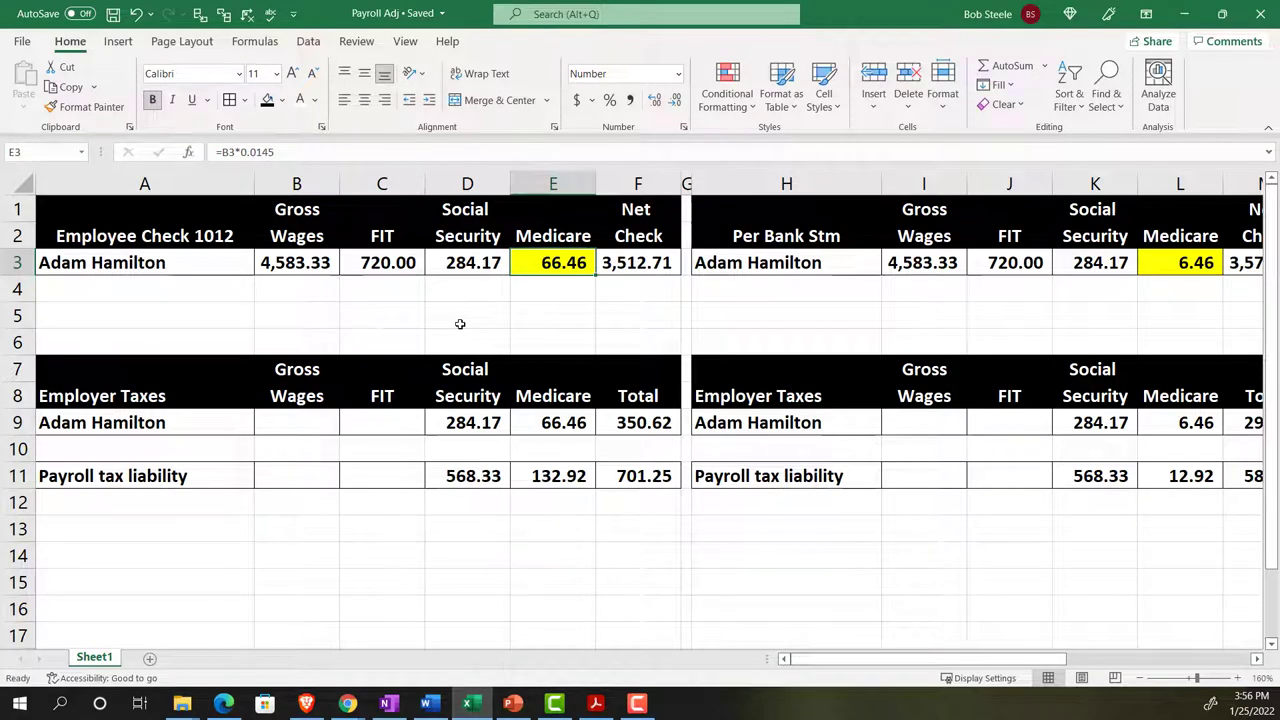
pyautogui.press('Left')
pyautogui.press('Left')
pyautogui.press('Left')
pyautogui.press('Left')
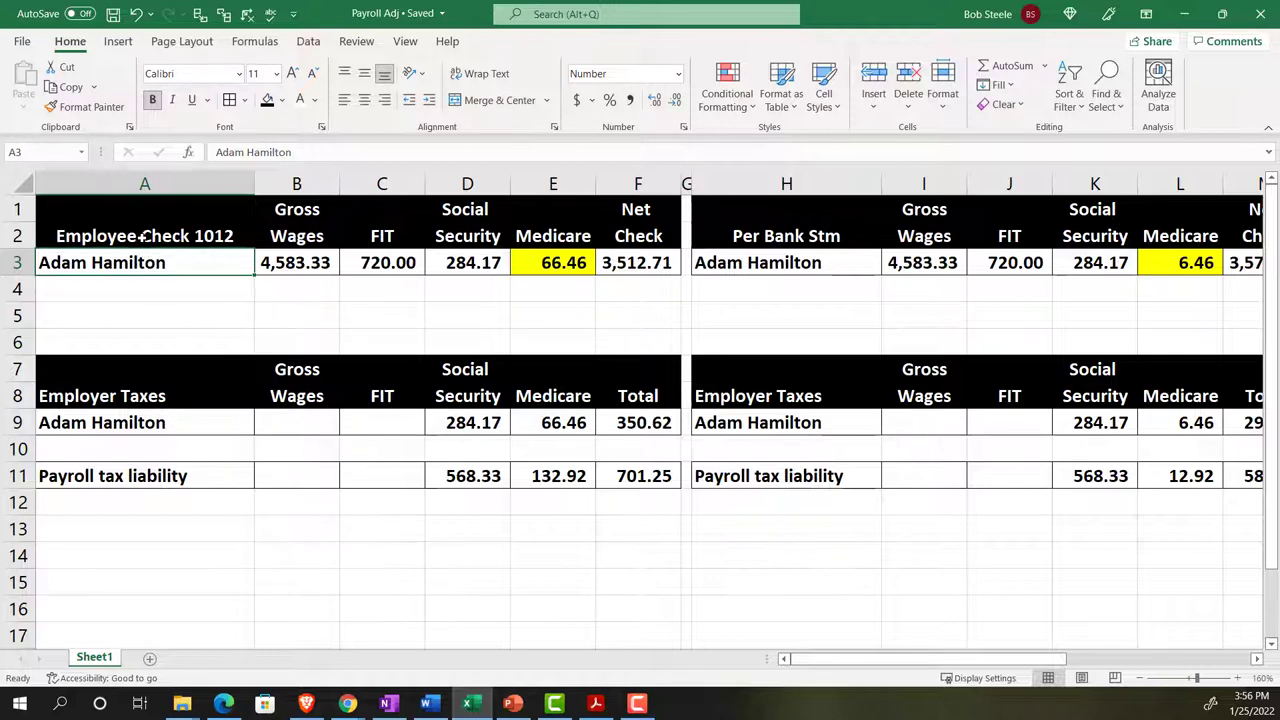
pyautogui.click(595, 703)
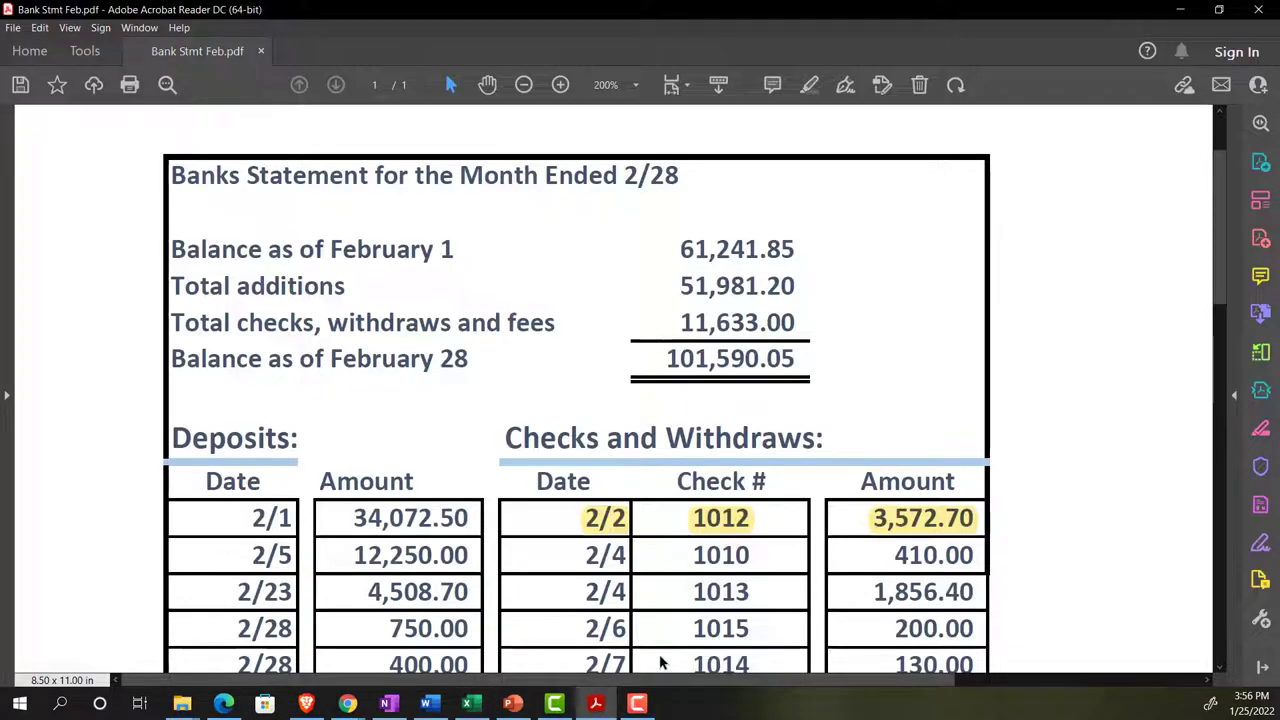
# - Return to the Trial Balance report tab in the QuickBooks browser window
pyautogui.click(554, 703)
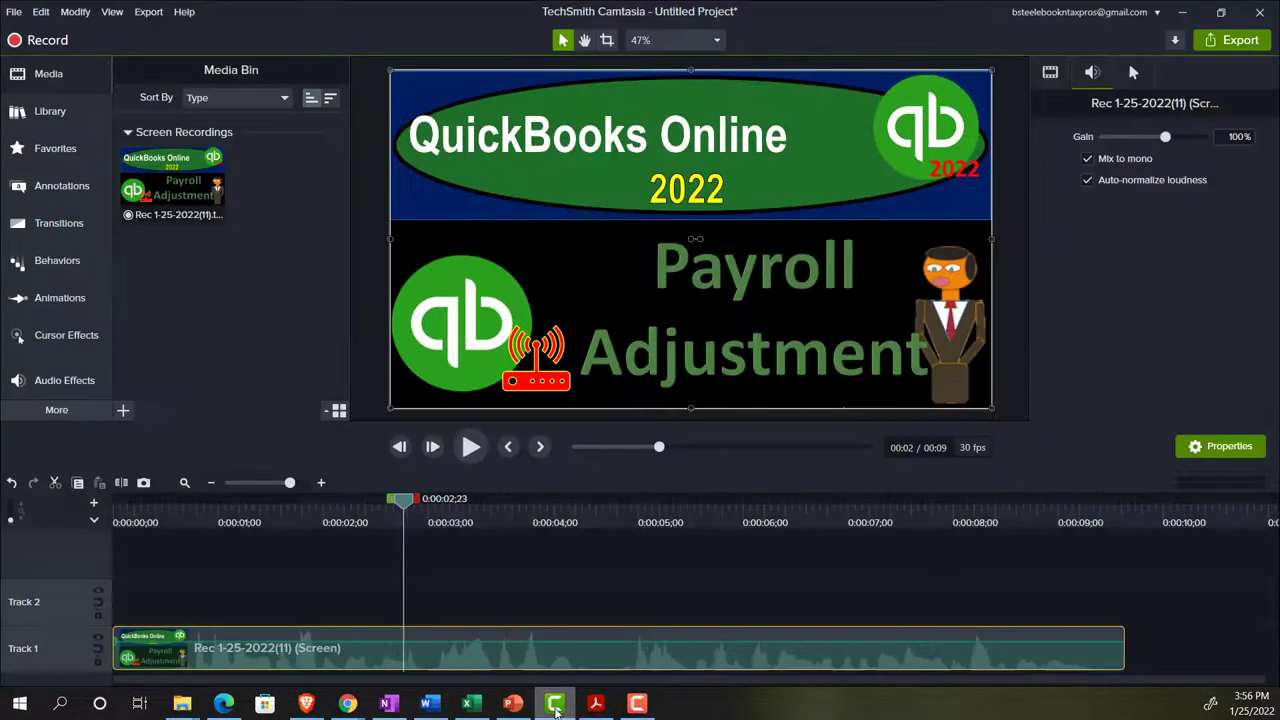
pyautogui.click(555, 703)
pyautogui.moveTo(347, 703)
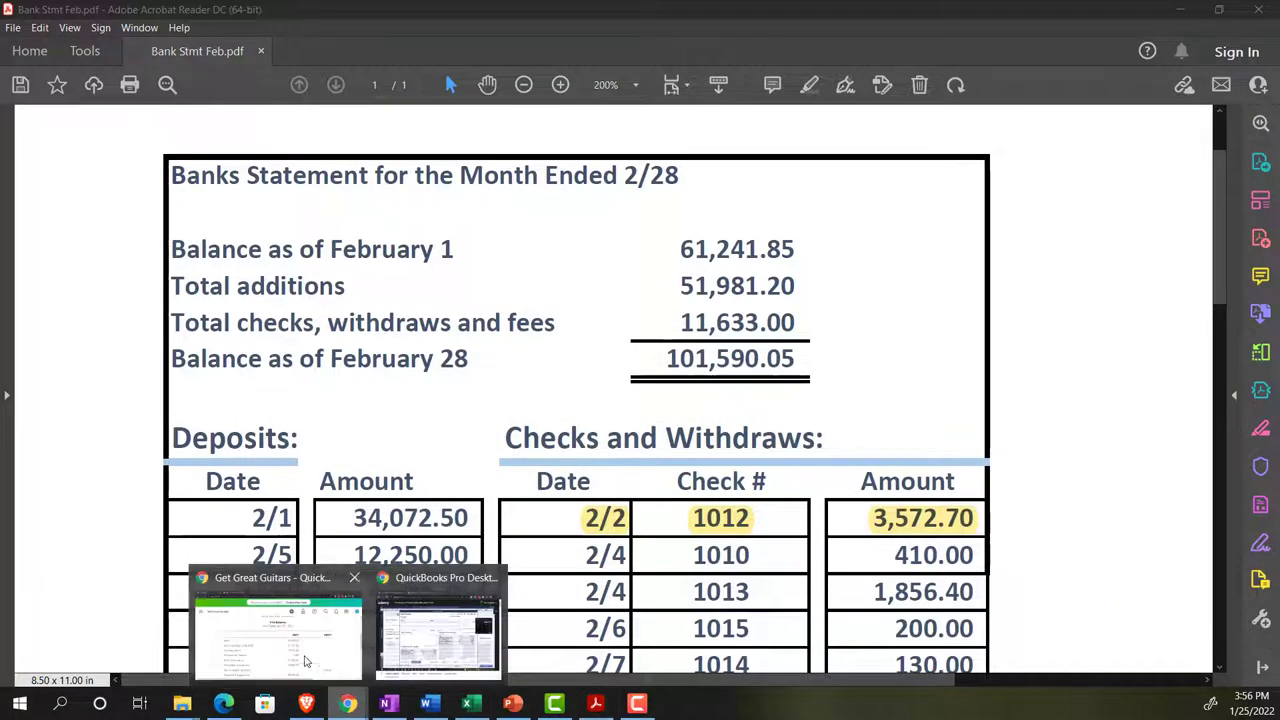
pyautogui.click(278, 622)
pyautogui.click(119, 20)
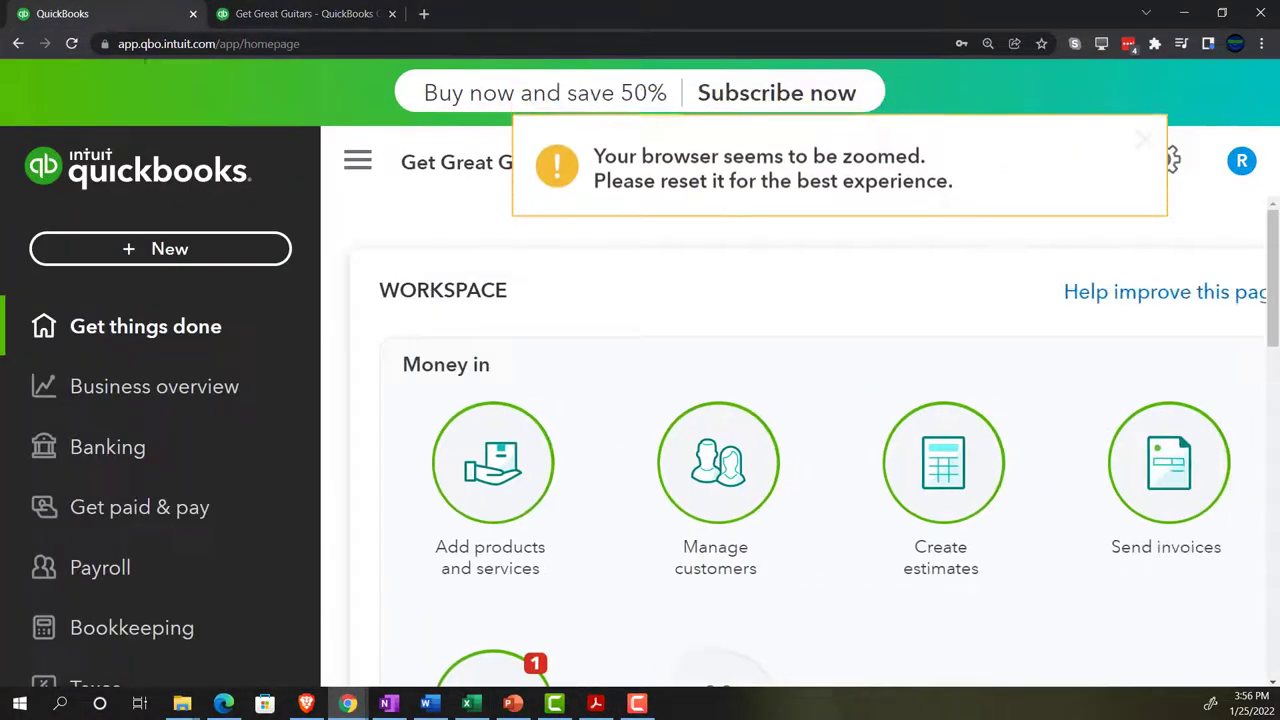
pyautogui.click(305, 14)
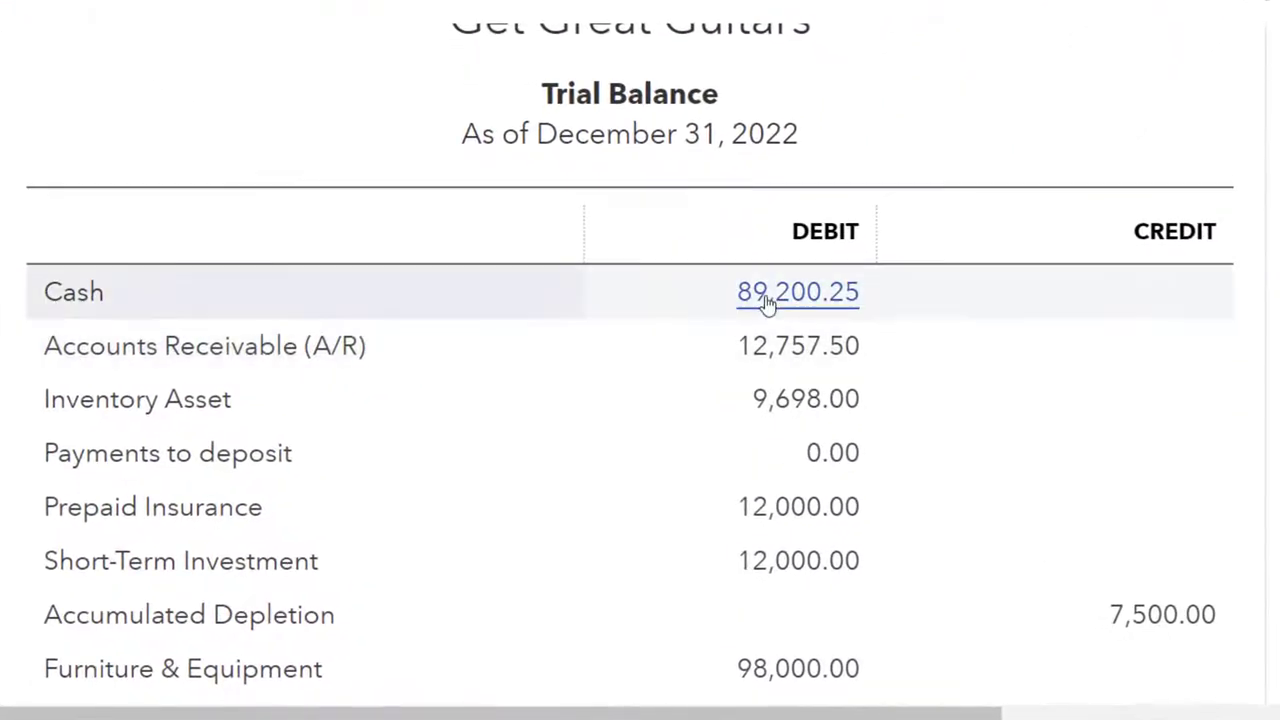
# - List the Cash transactions behind 89,200.25, showing check 1012 at -3,512.70, then view the bank statement
pyautogui.click(766, 302)
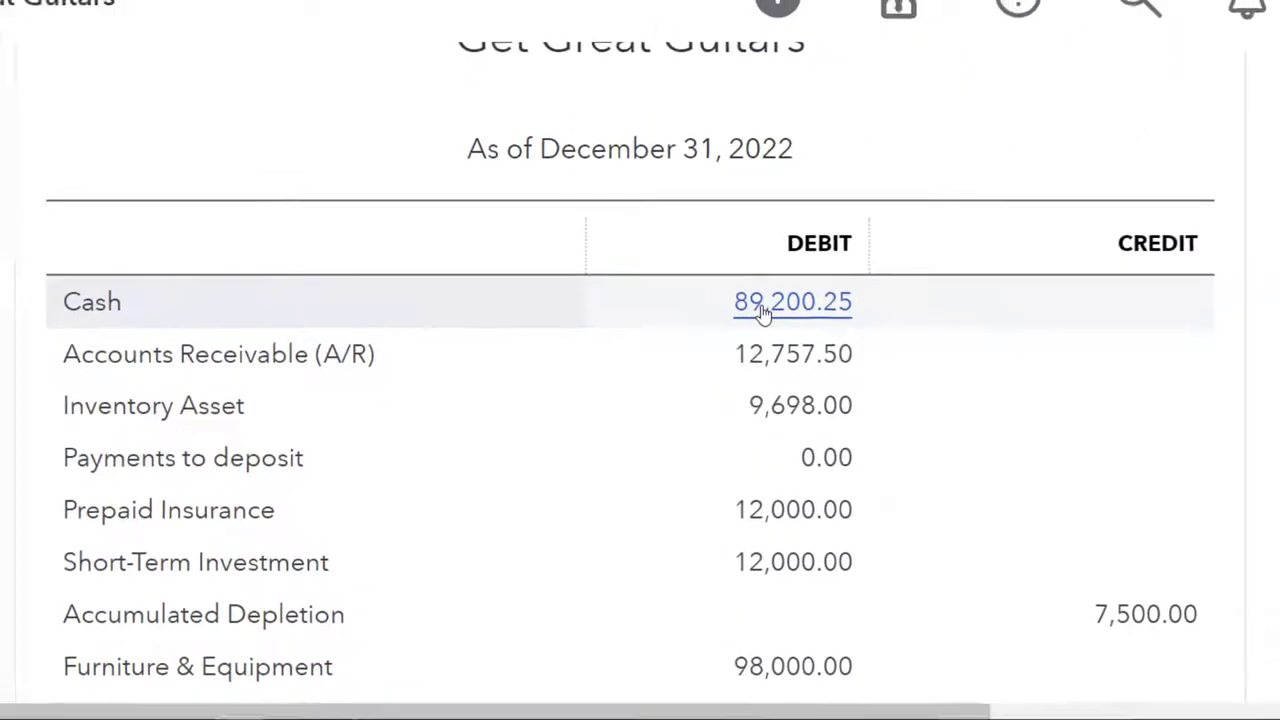
pyautogui.hotkey('ctrl', '-')
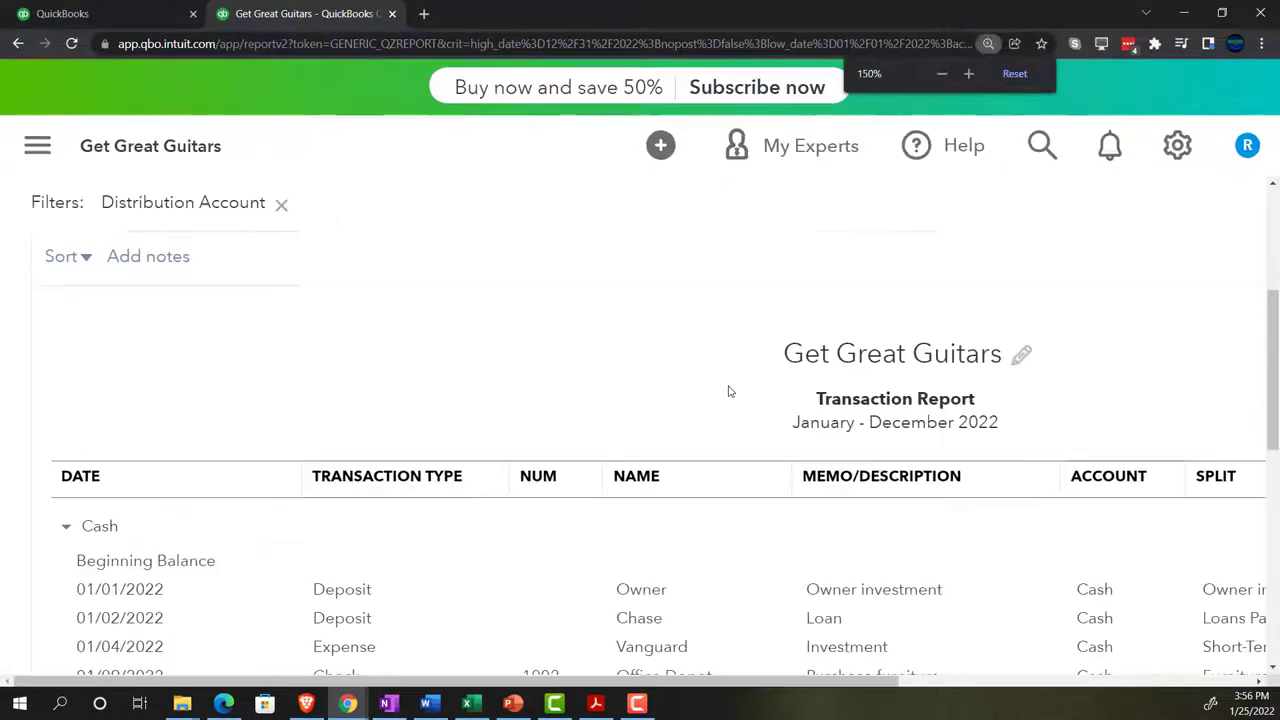
pyautogui.hotkey('ctrl', '-')
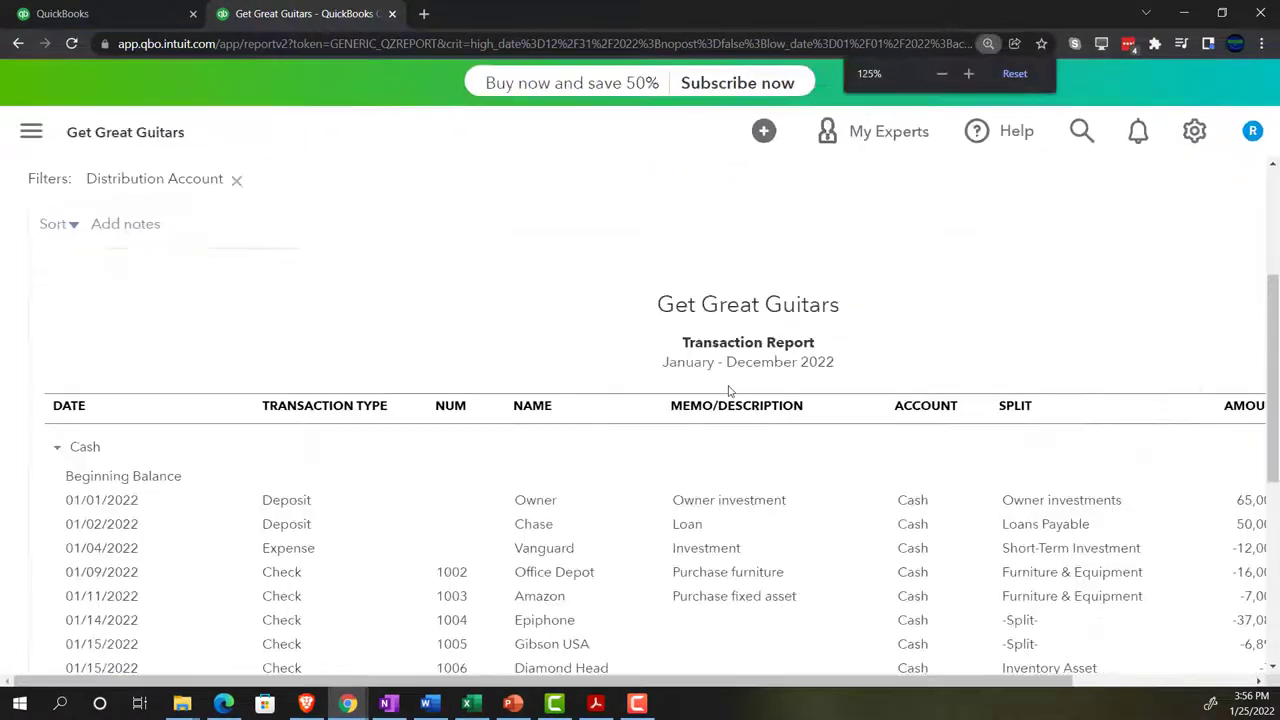
pyautogui.hotkey('ctrl', '-')
pyautogui.scroll(-2, 728, 391)
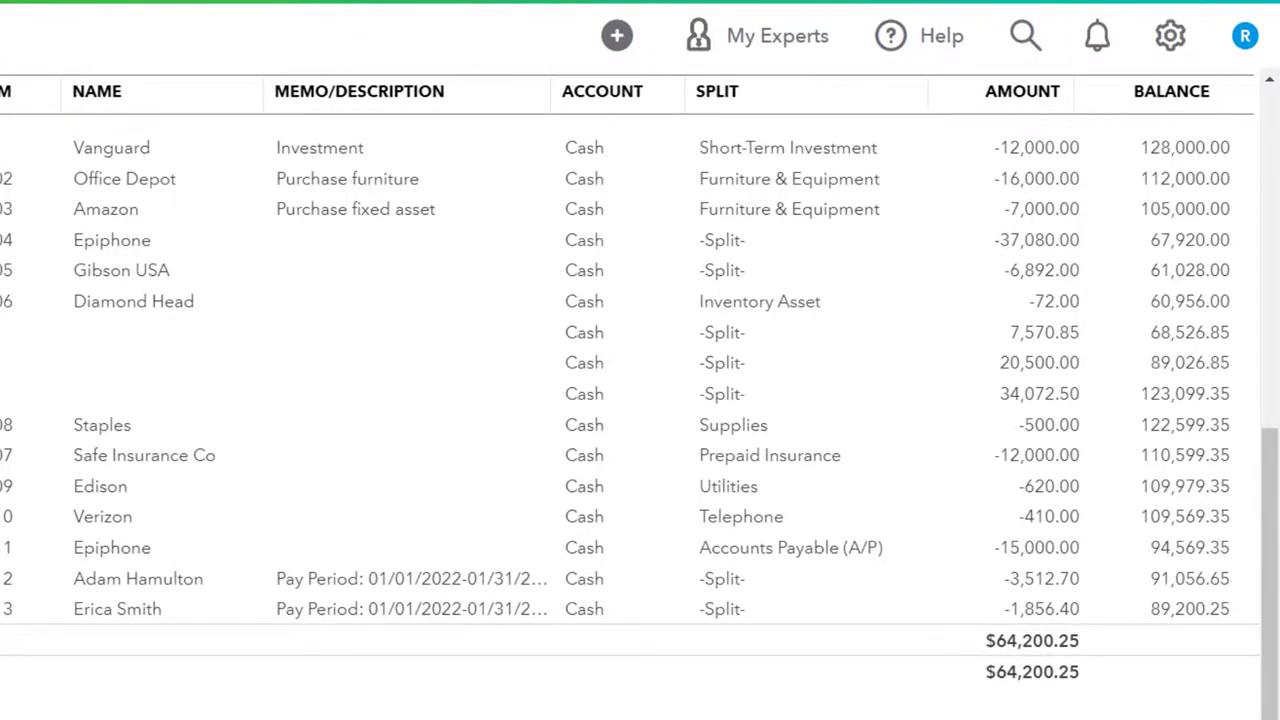
pyautogui.click(600, 706)
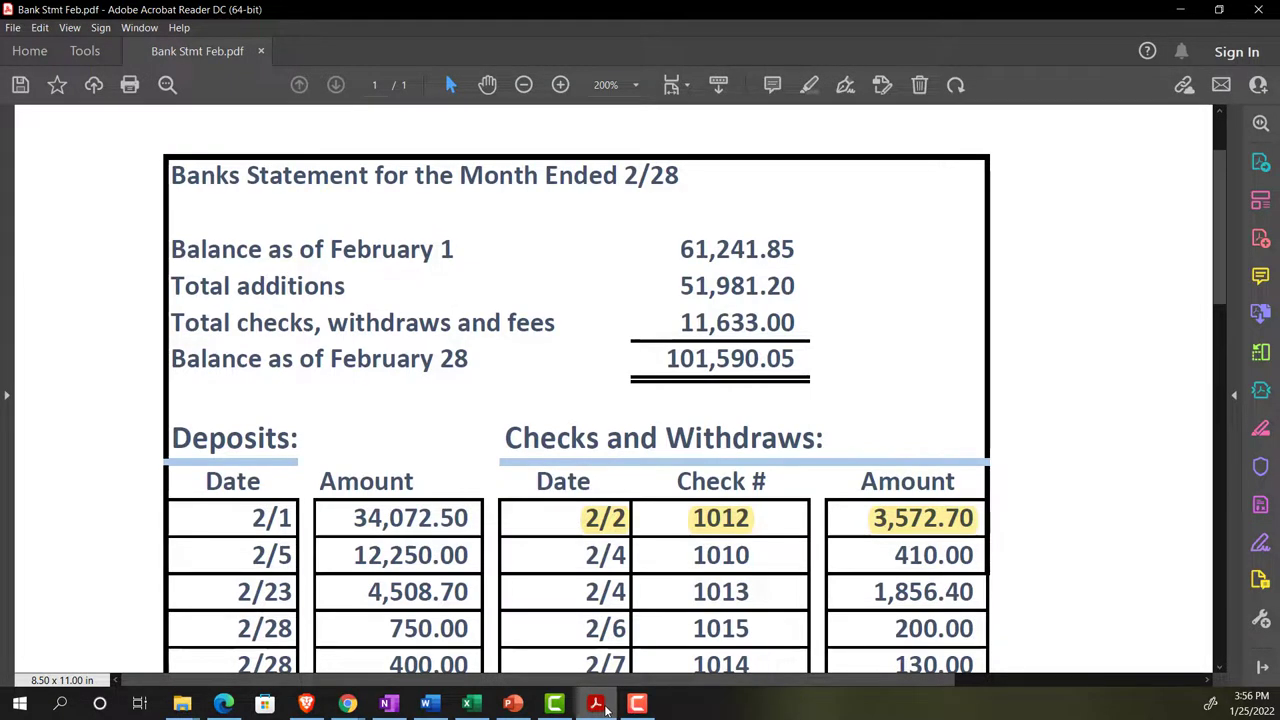
# - In Payroll Adj, inspect gross wages B3, FIT C3 and the Social Security formula in D3
pyautogui.click(476, 706)
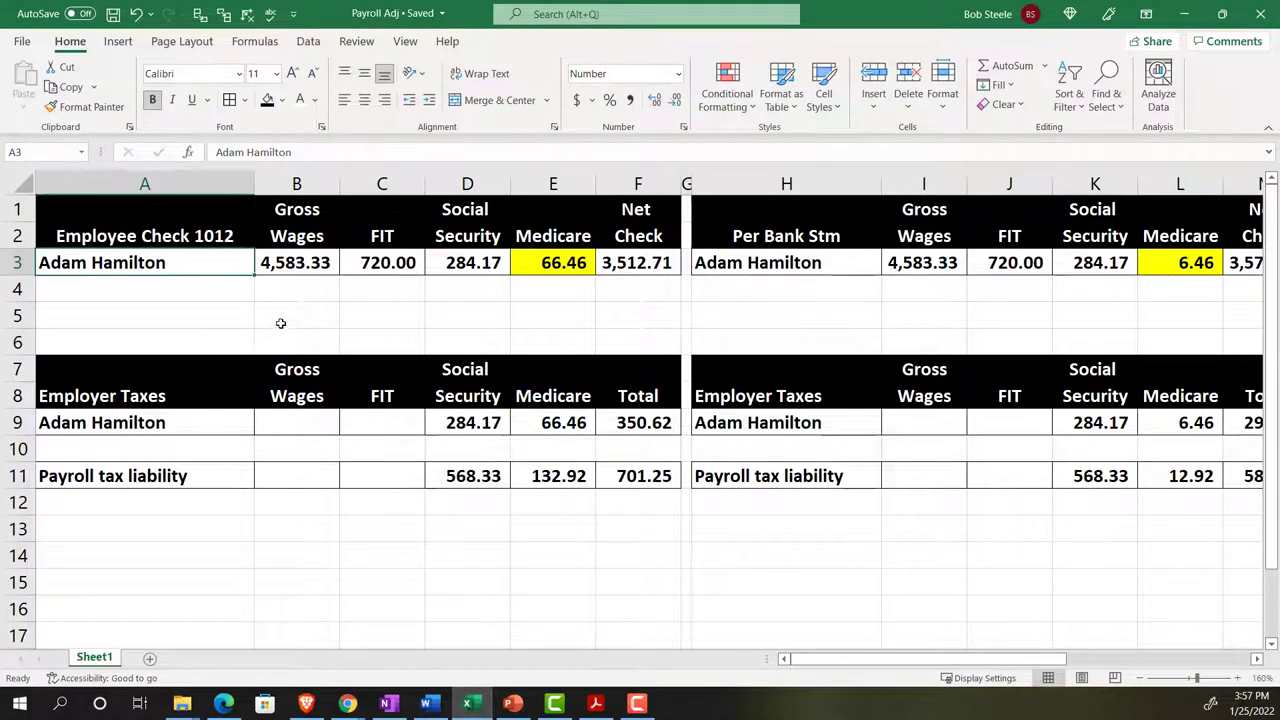
pyautogui.click(289, 268)
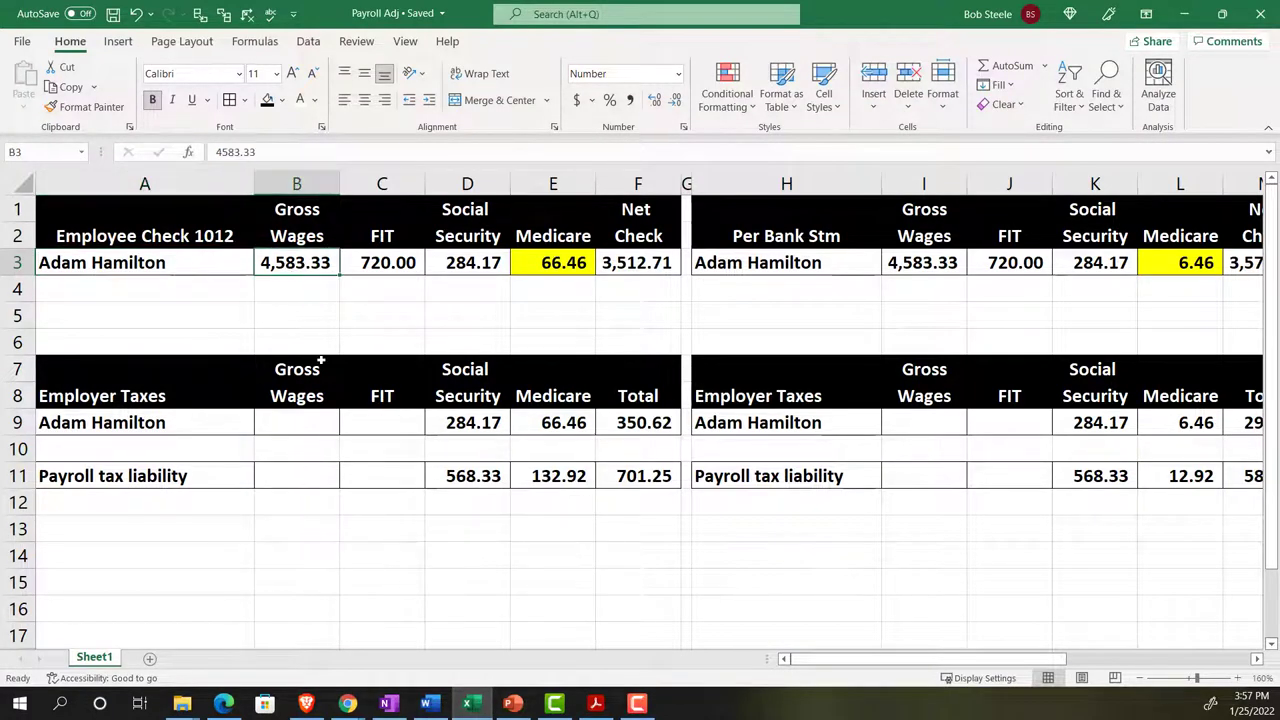
pyautogui.press('Right')
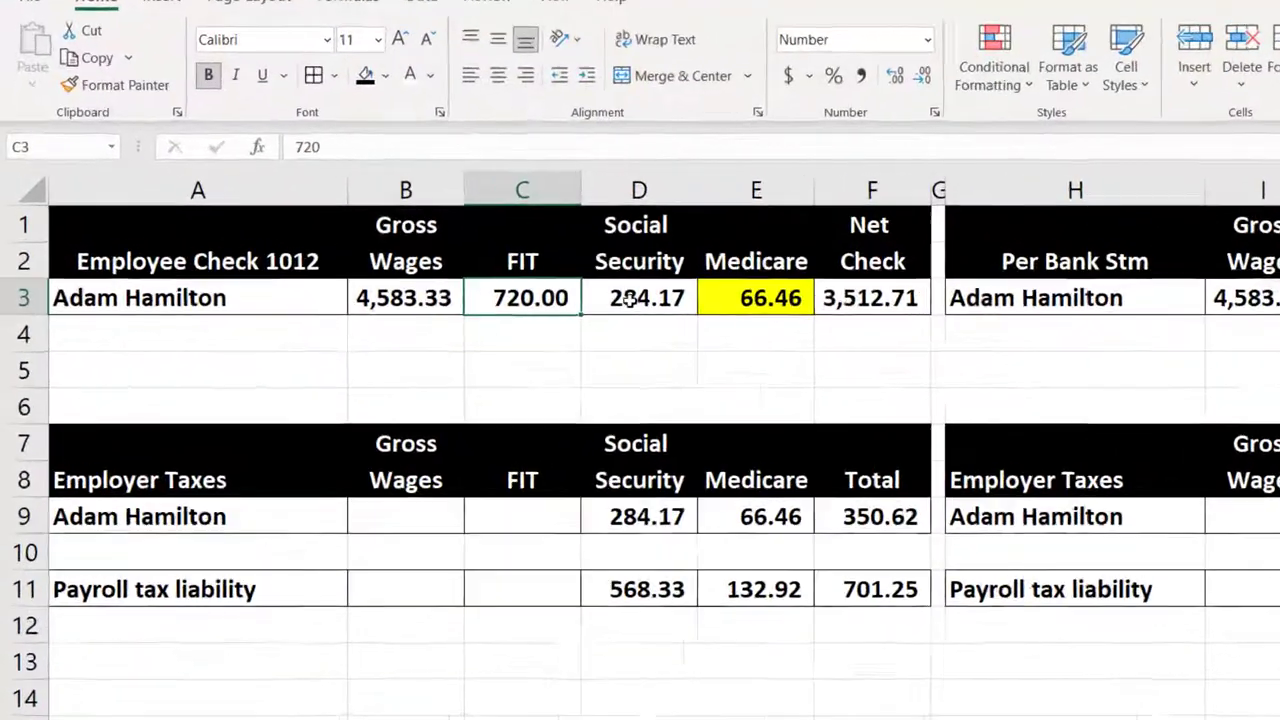
pyautogui.click(460, 262)
pyautogui.doubleClick(463, 262)
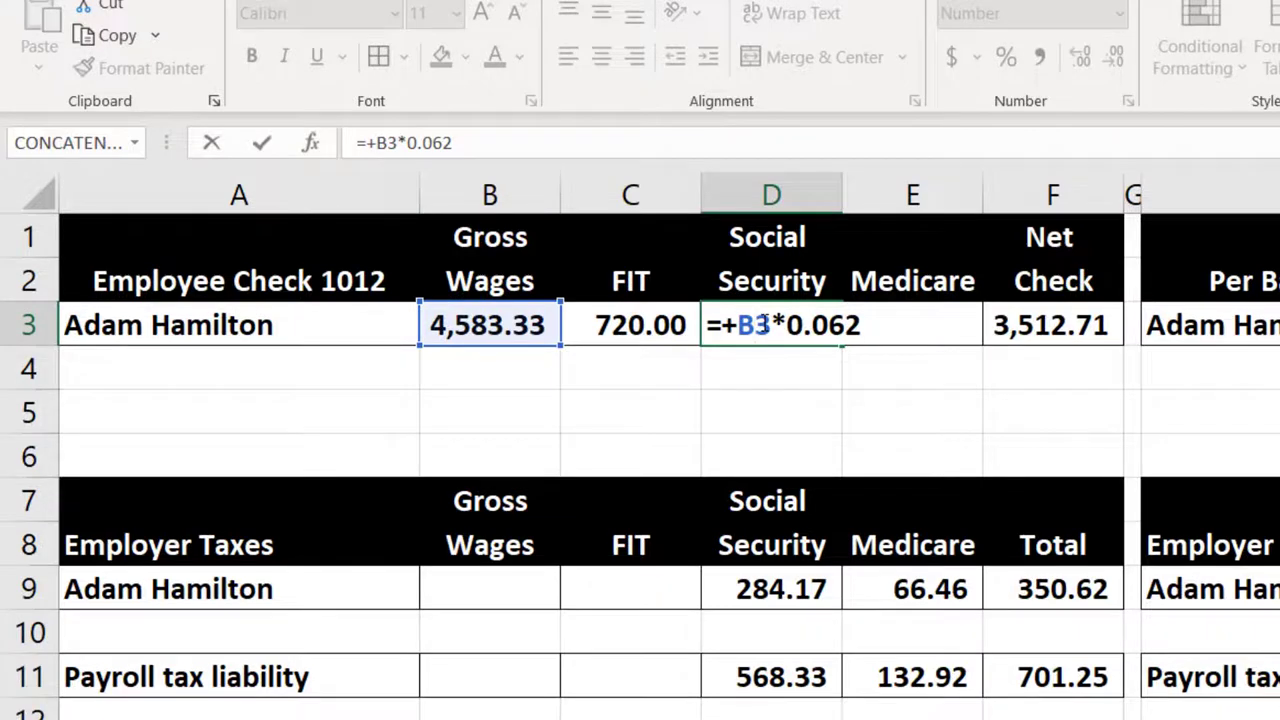
pyautogui.press('Return')
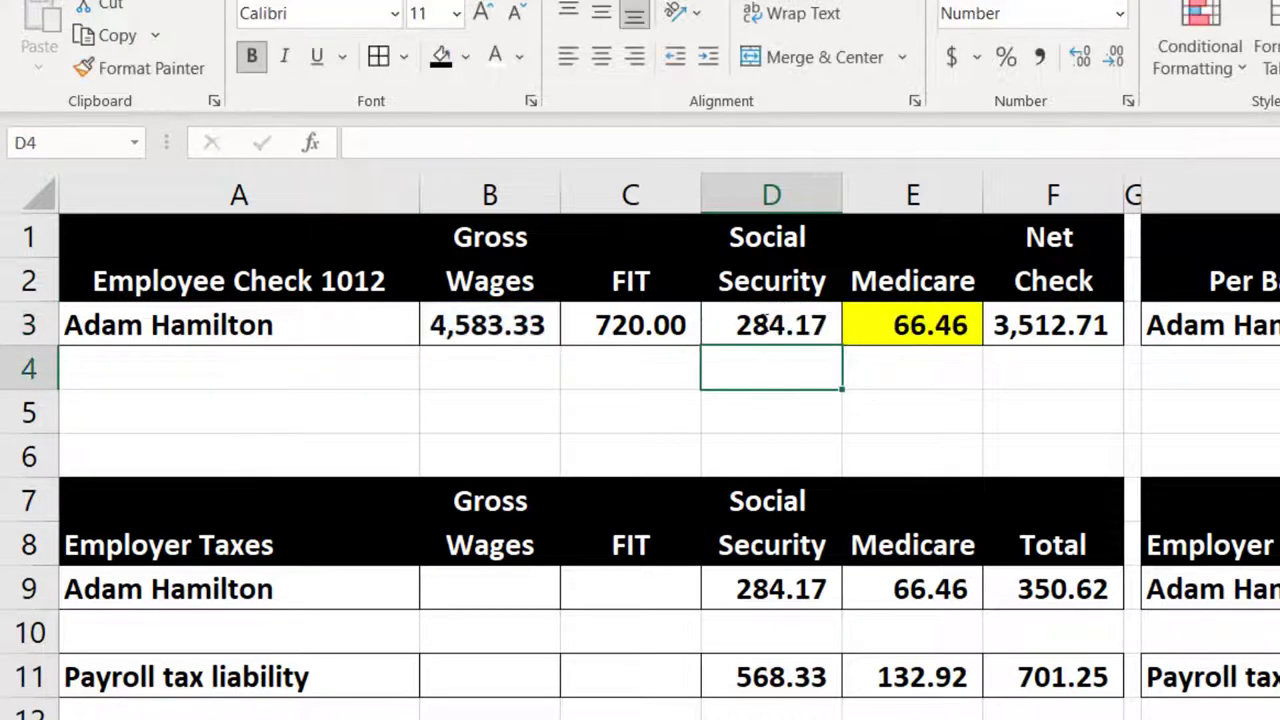
# - Compare the Medicare formula in E3 (66.46) with the bank's 6.46, then check employer Medicare in row 9
pyautogui.doubleClick(960, 324)
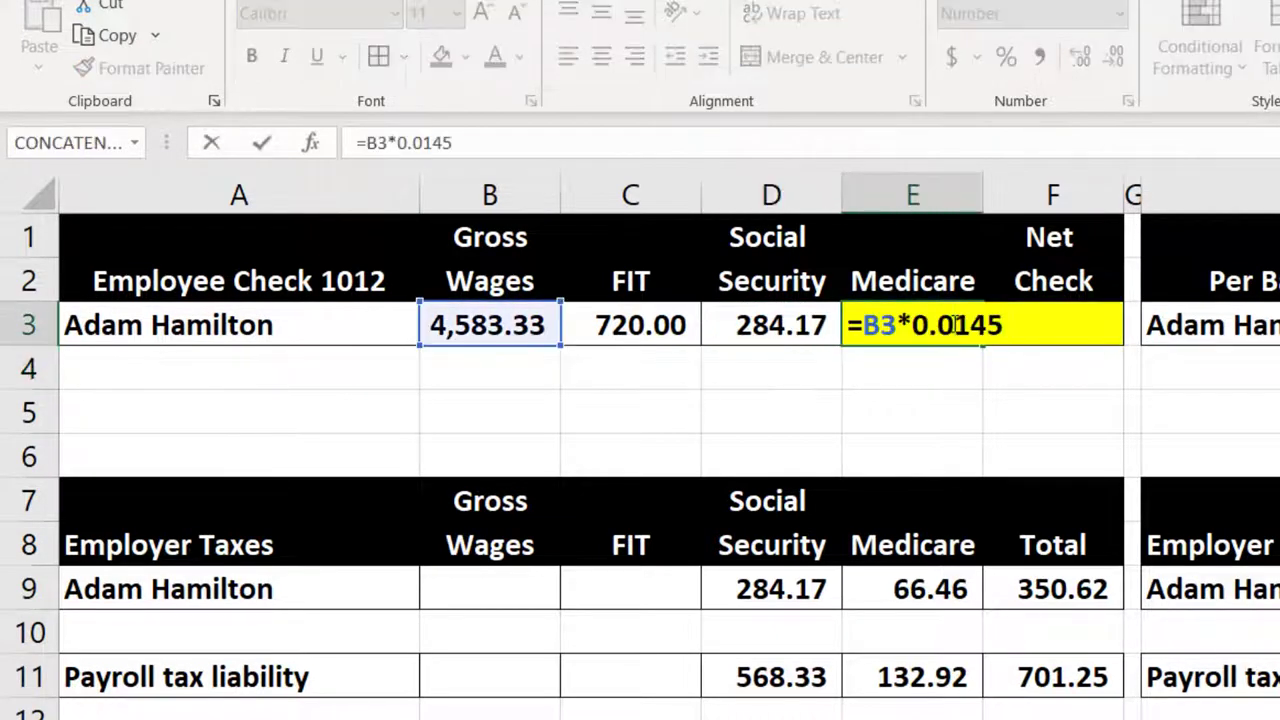
pyautogui.press('Return')
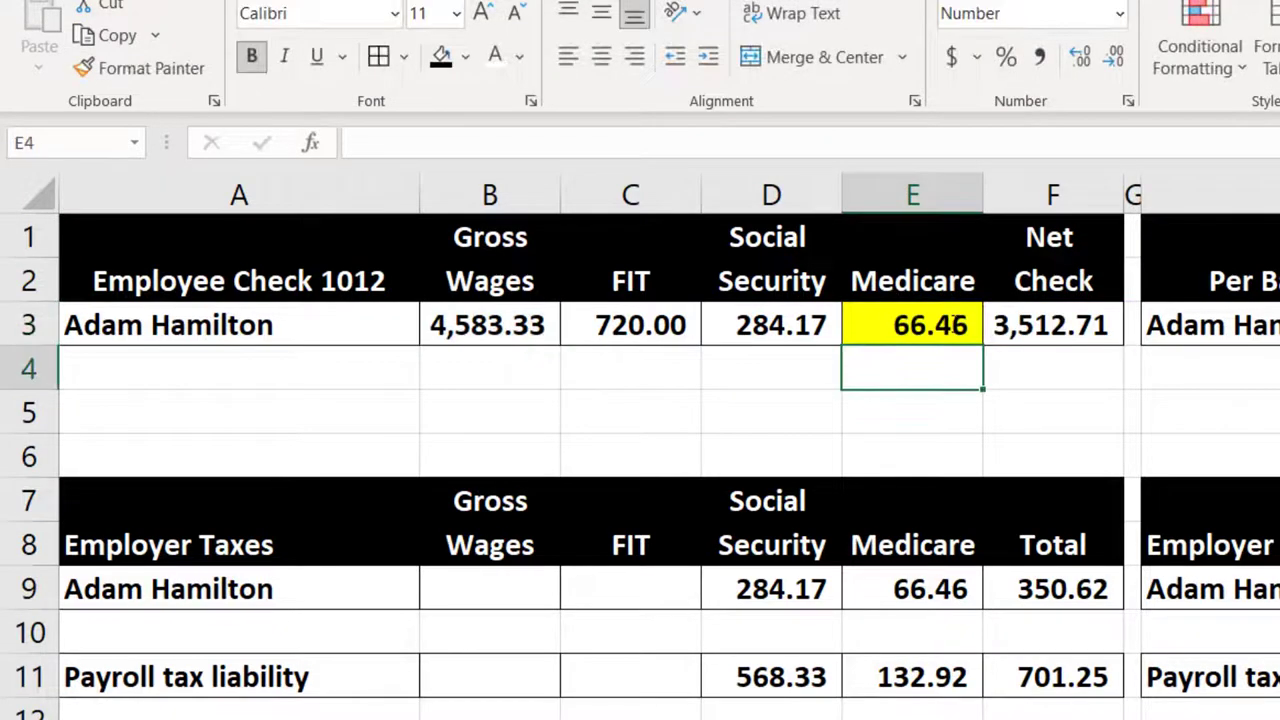
pyautogui.click(957, 323)
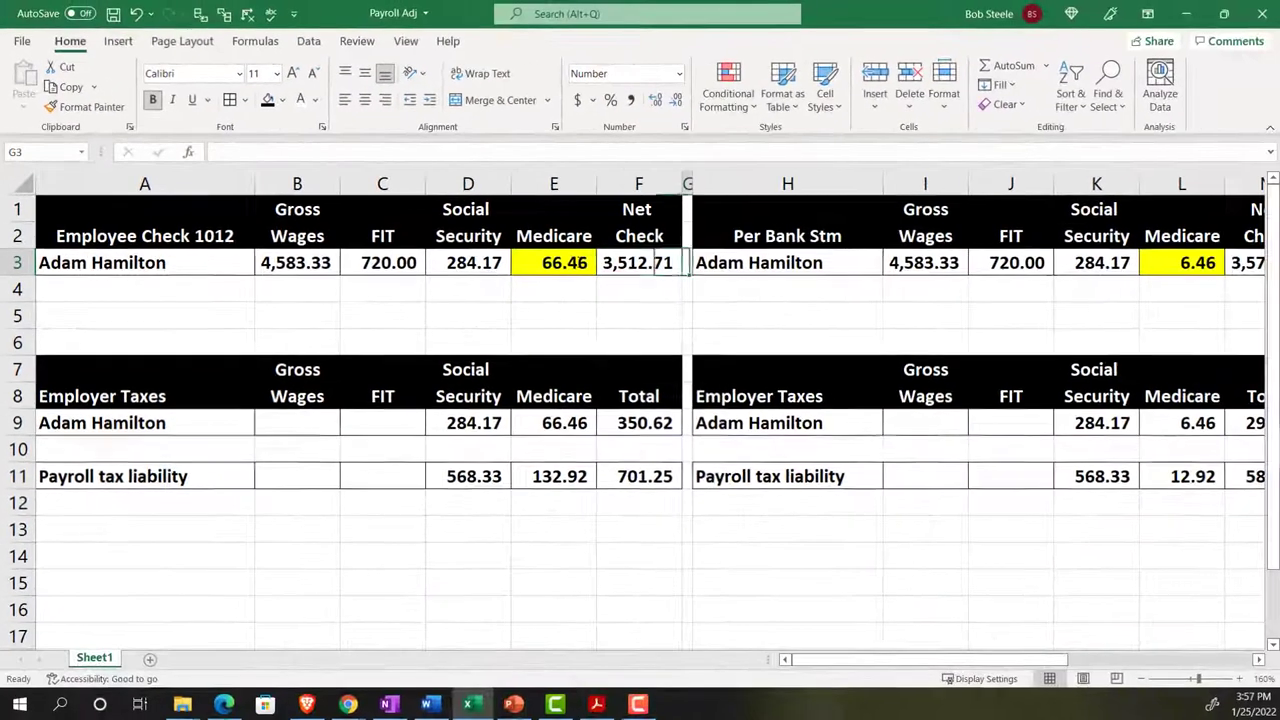
pyautogui.click(930, 263)
pyautogui.press('Right')
pyautogui.press('Right')
pyautogui.press('Right')
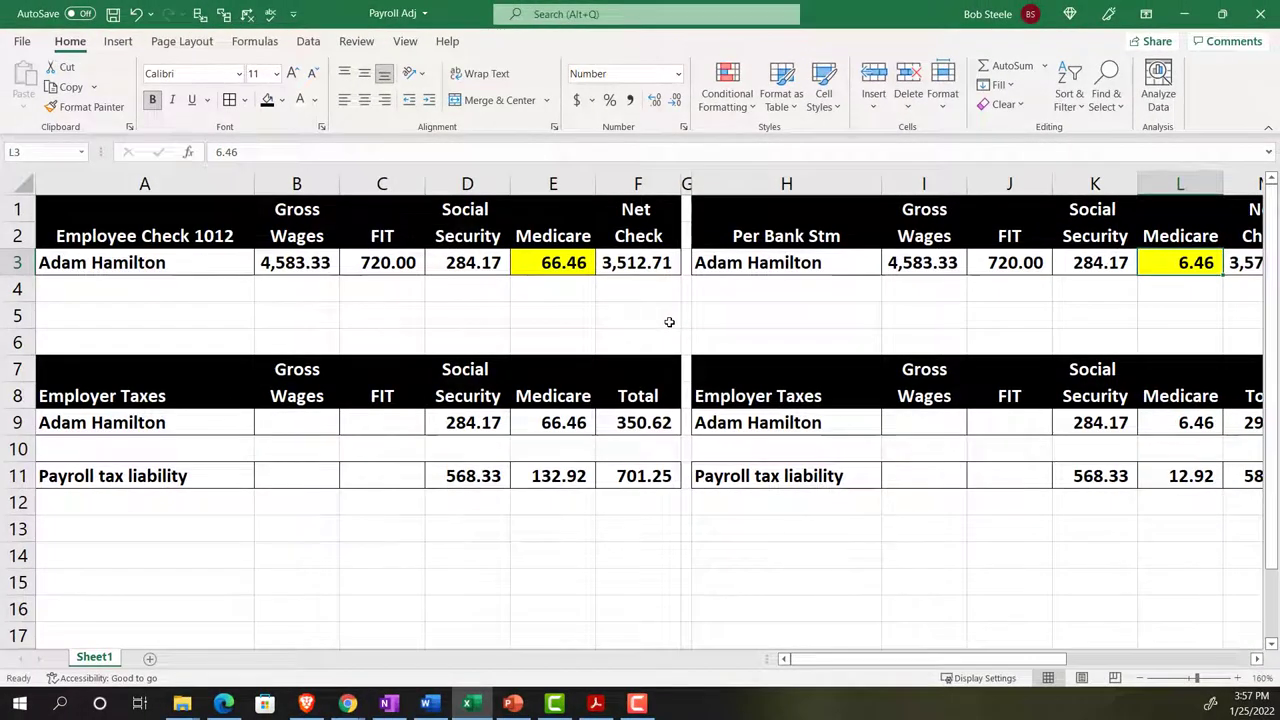
pyautogui.click(557, 263)
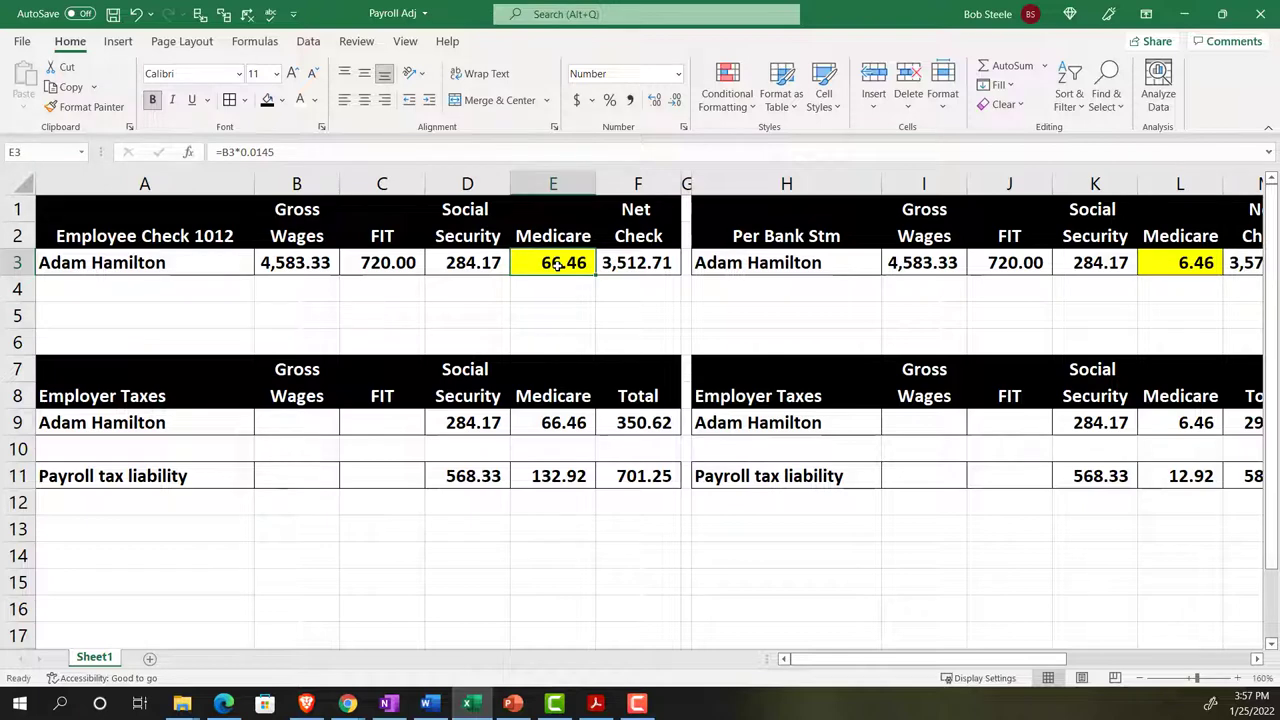
pyautogui.click(545, 423)
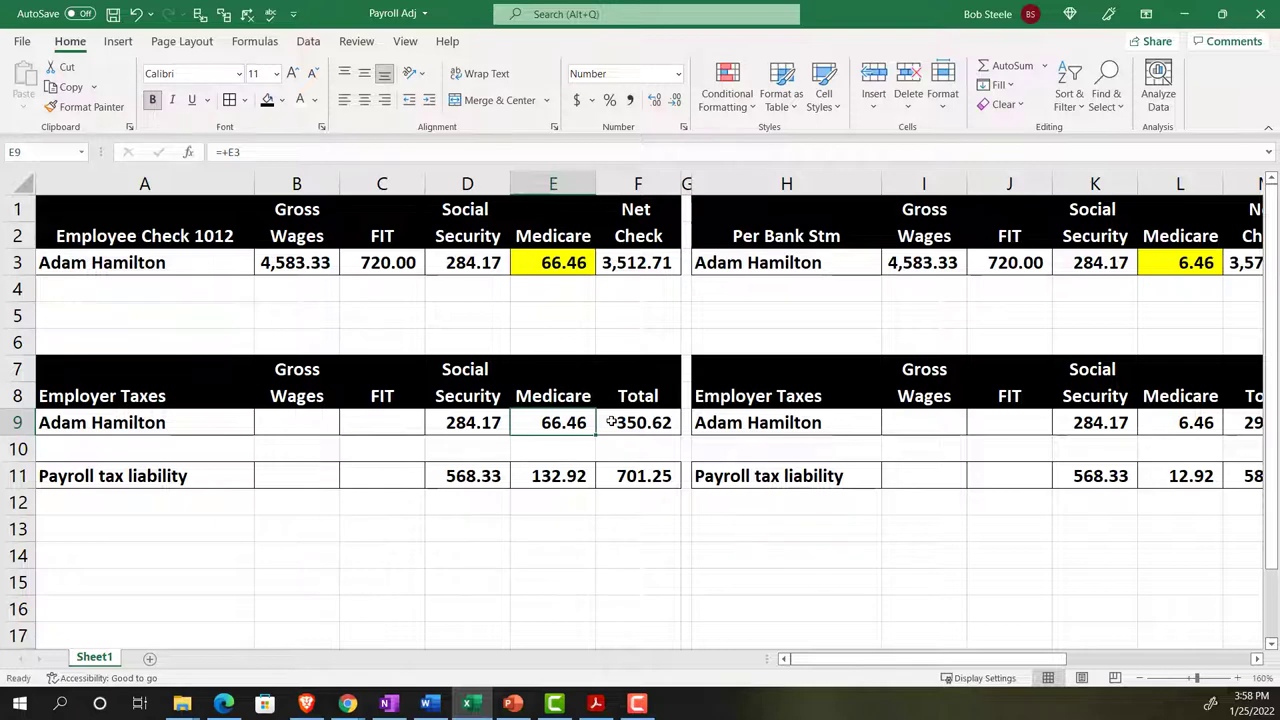
pyautogui.press('Right')
pyautogui.press('Right')
pyautogui.press('Right')
pyautogui.press('Right')
pyautogui.press('Right')
pyautogui.press('Right')
pyautogui.press('Right')
pyautogui.press('Right')
pyautogui.press('Right')
pyautogui.press('Right')
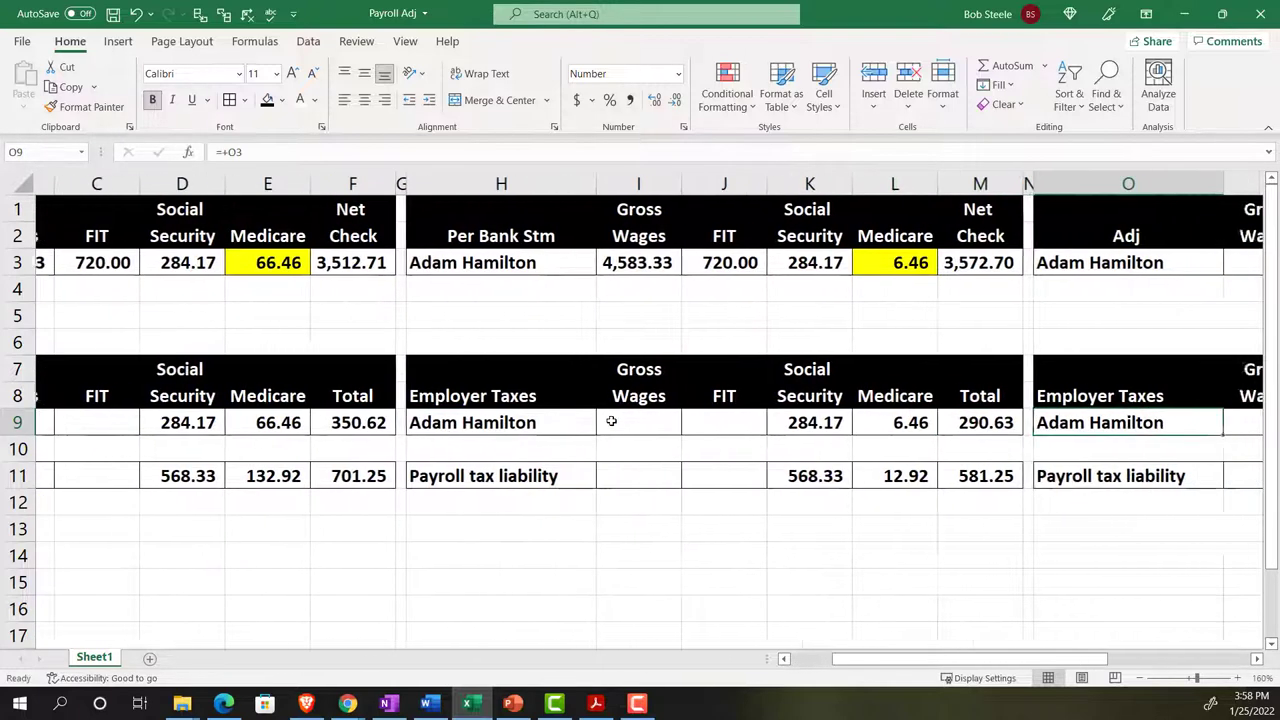
# - Fill L9's 6.46 yellow and review the Adj columns' 60.00 Medicare difference and T3 net check
pyautogui.press('Right')
pyautogui.press('Right')
pyautogui.press('Right')
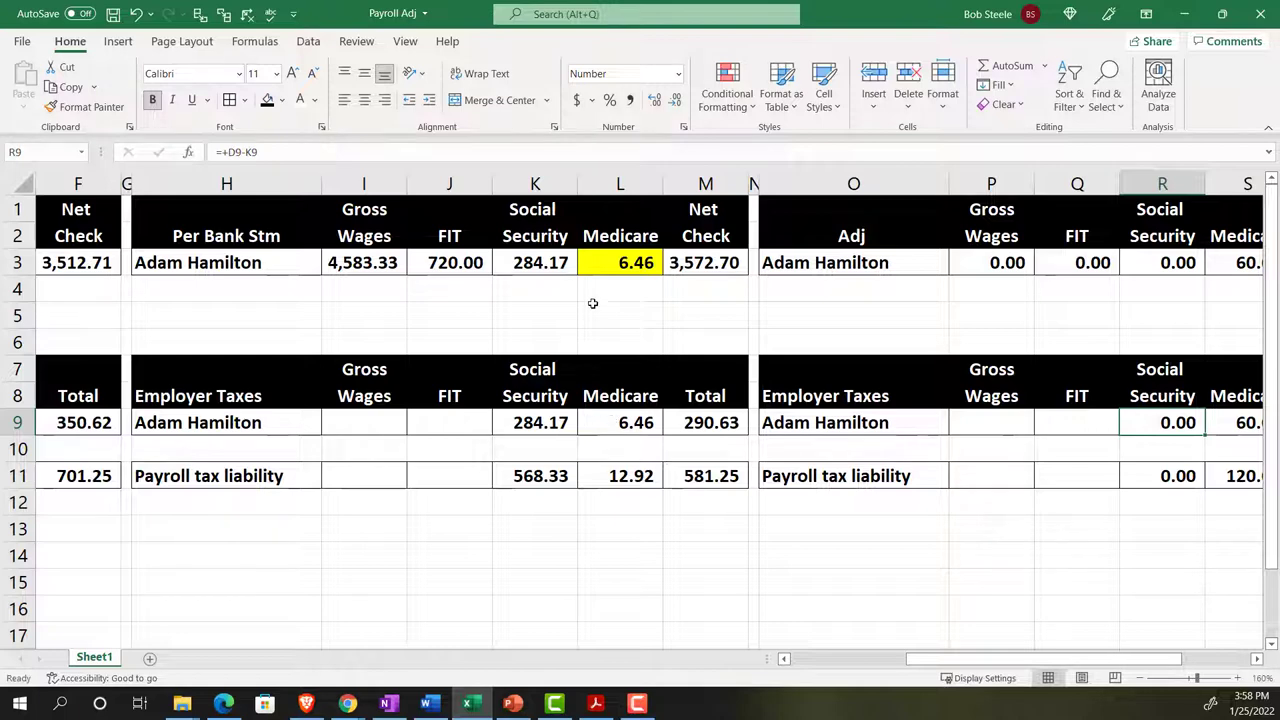
pyautogui.click(603, 266)
pyautogui.rightClick(624, 423)
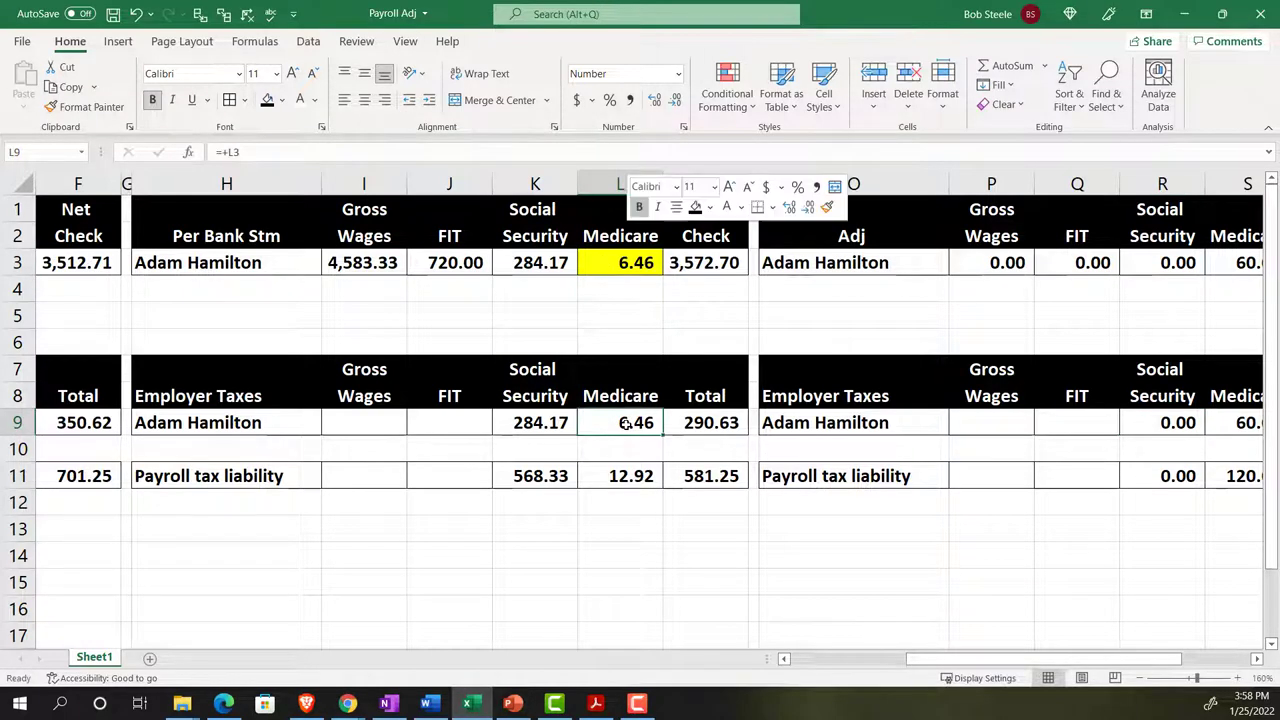
pyautogui.click(709, 208)
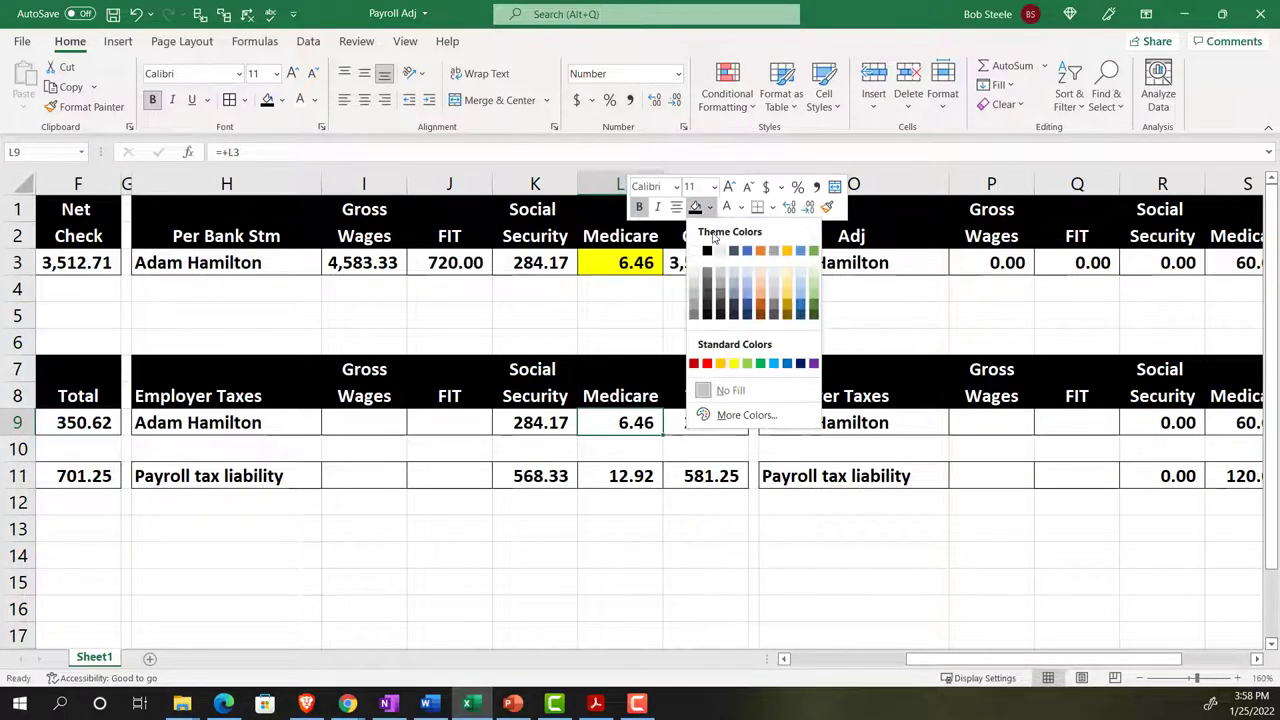
pyautogui.click(734, 362)
pyautogui.click(697, 312)
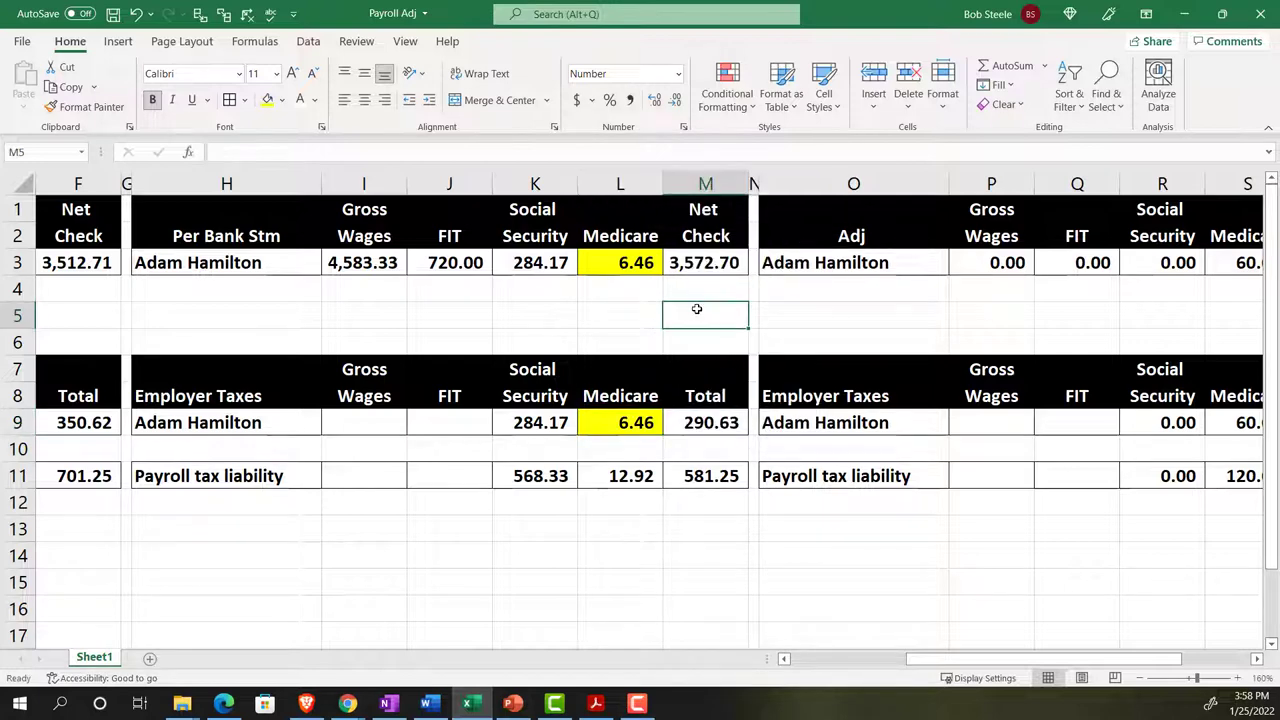
pyautogui.press('Right')
pyautogui.press('Right')
pyautogui.press('Right')
pyautogui.press('Right')
pyautogui.press('Right')
pyautogui.press('Right')
pyautogui.press('Right')
pyautogui.press('Right')
pyautogui.press('Right')
pyautogui.press('Right')
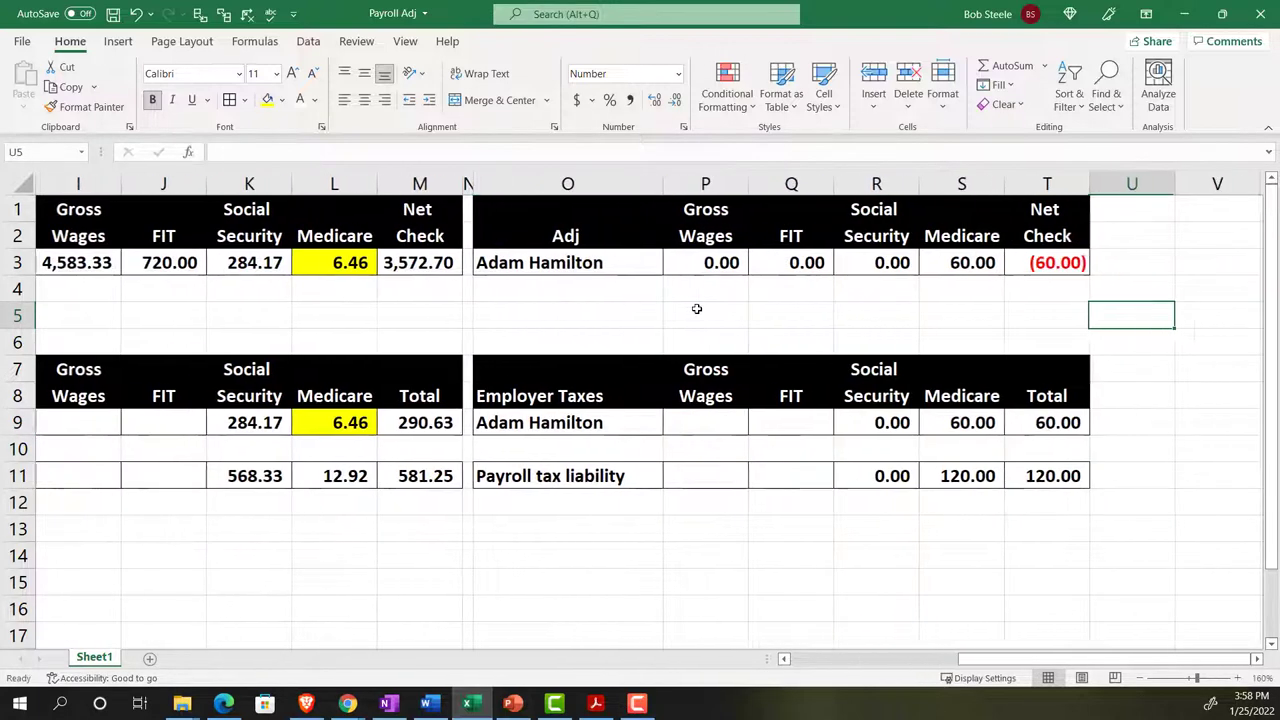
pyautogui.press('Right')
pyautogui.press('Right')
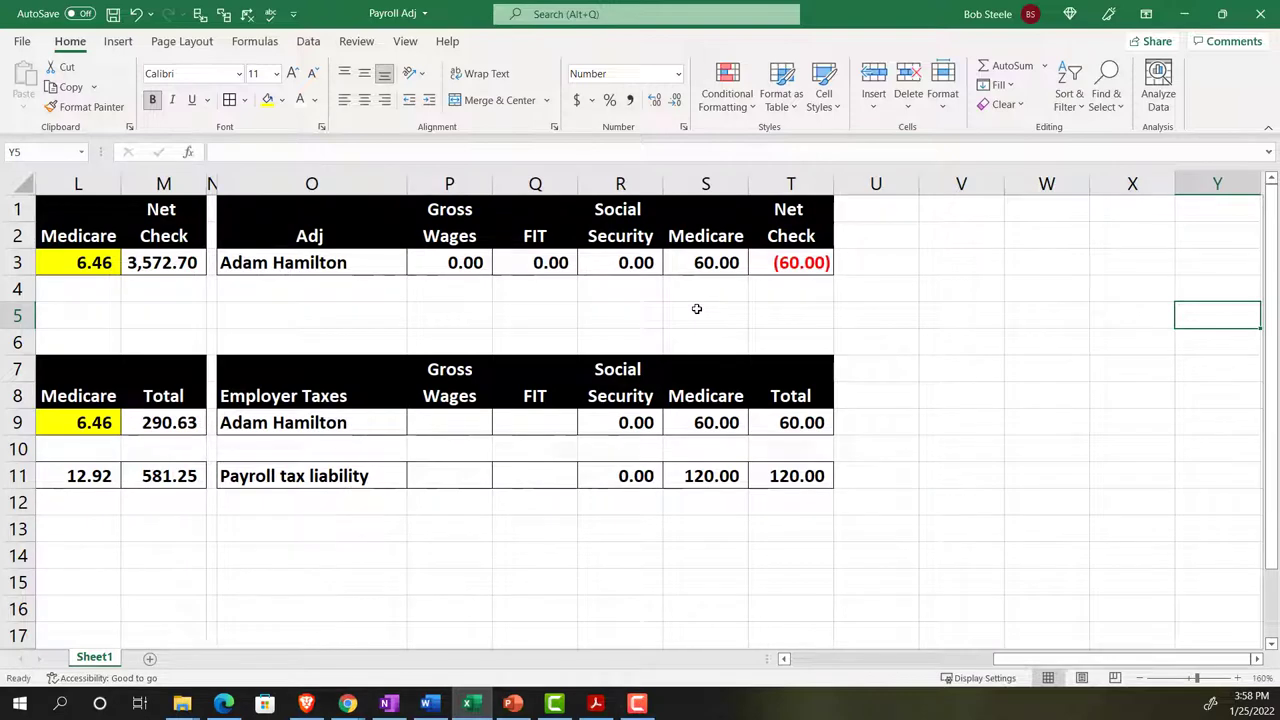
pyautogui.click(774, 261)
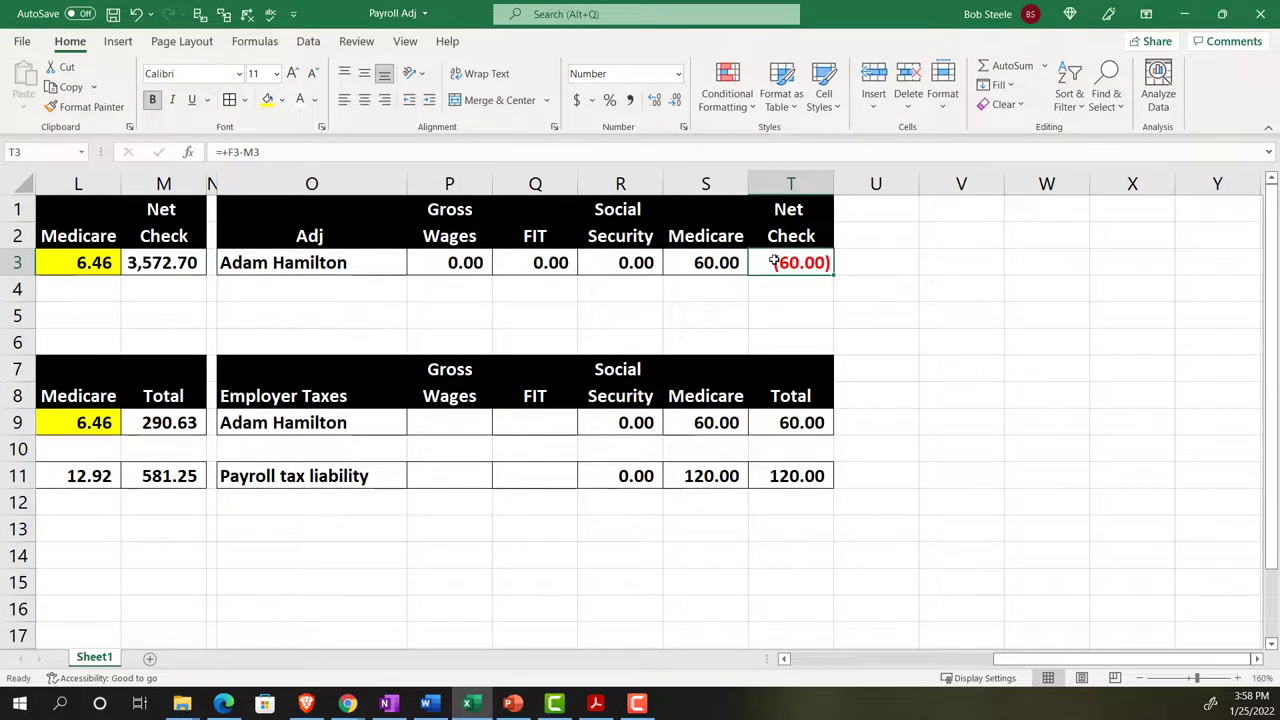
# - Pin Calculator on top and enter check 1012's recorded 3512.7 from the Cash report
pyautogui.moveTo(350, 705)
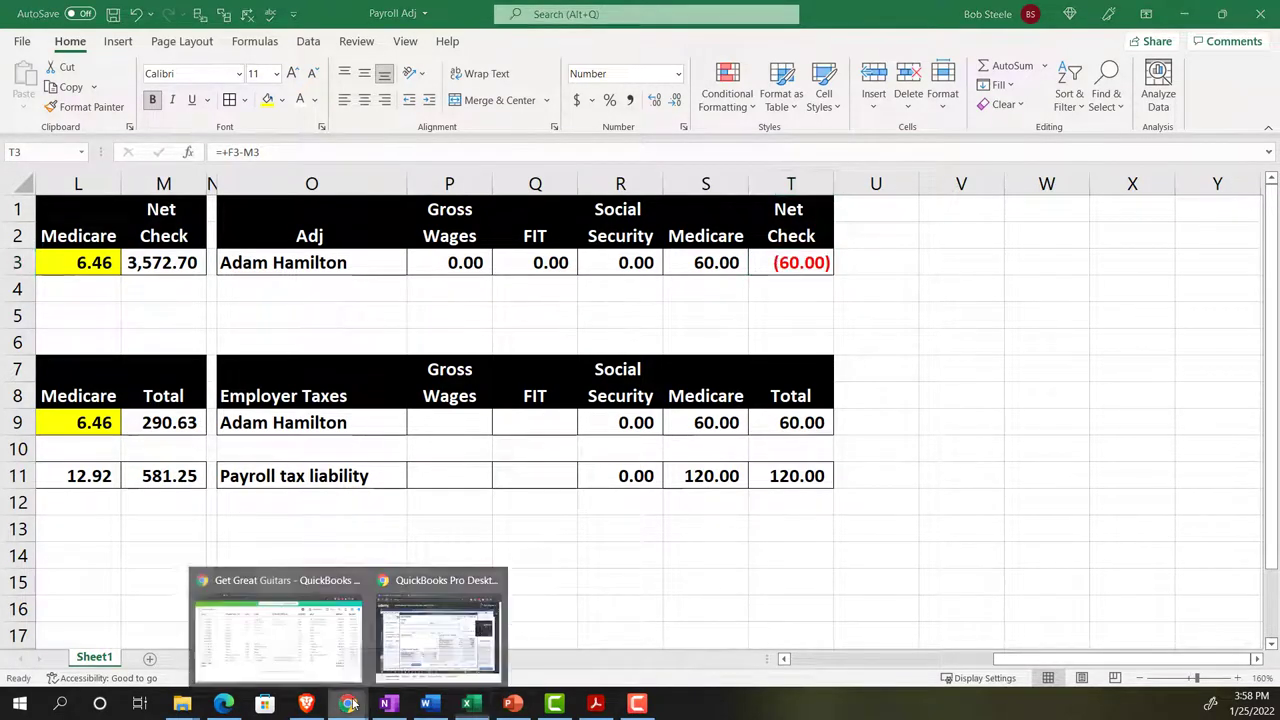
pyautogui.click(316, 643)
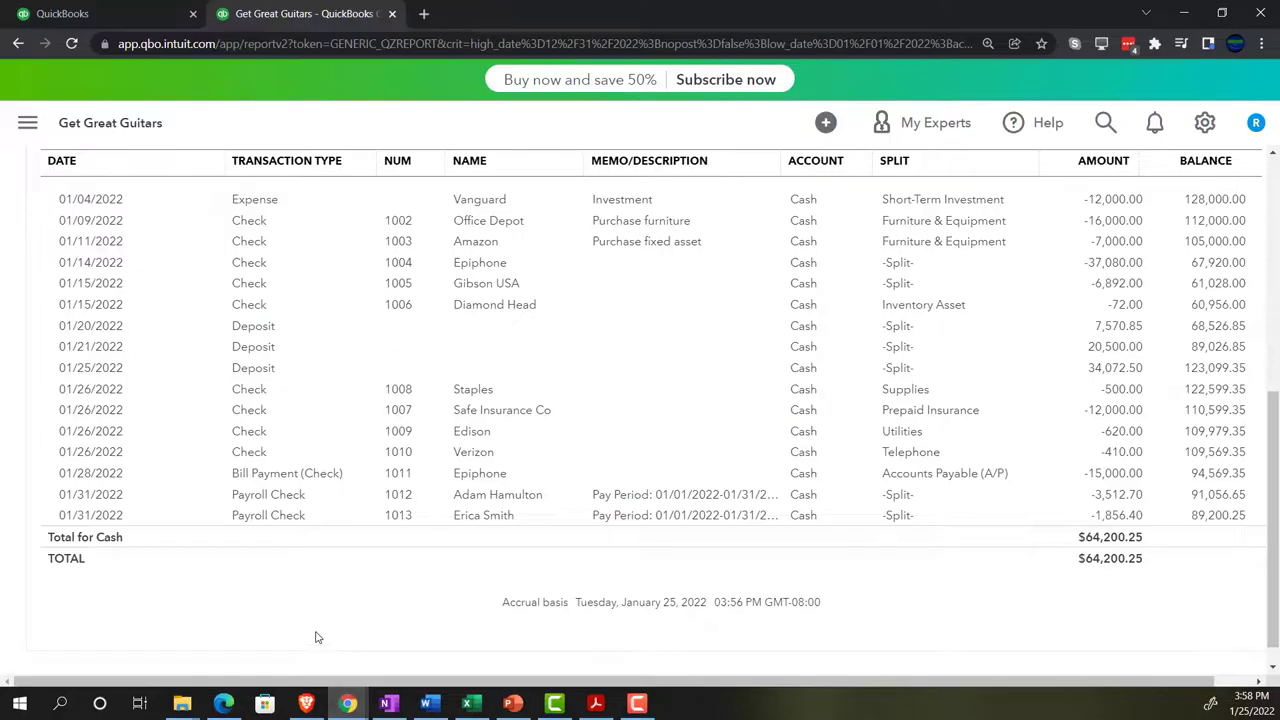
pyautogui.press('XF86Calculator')
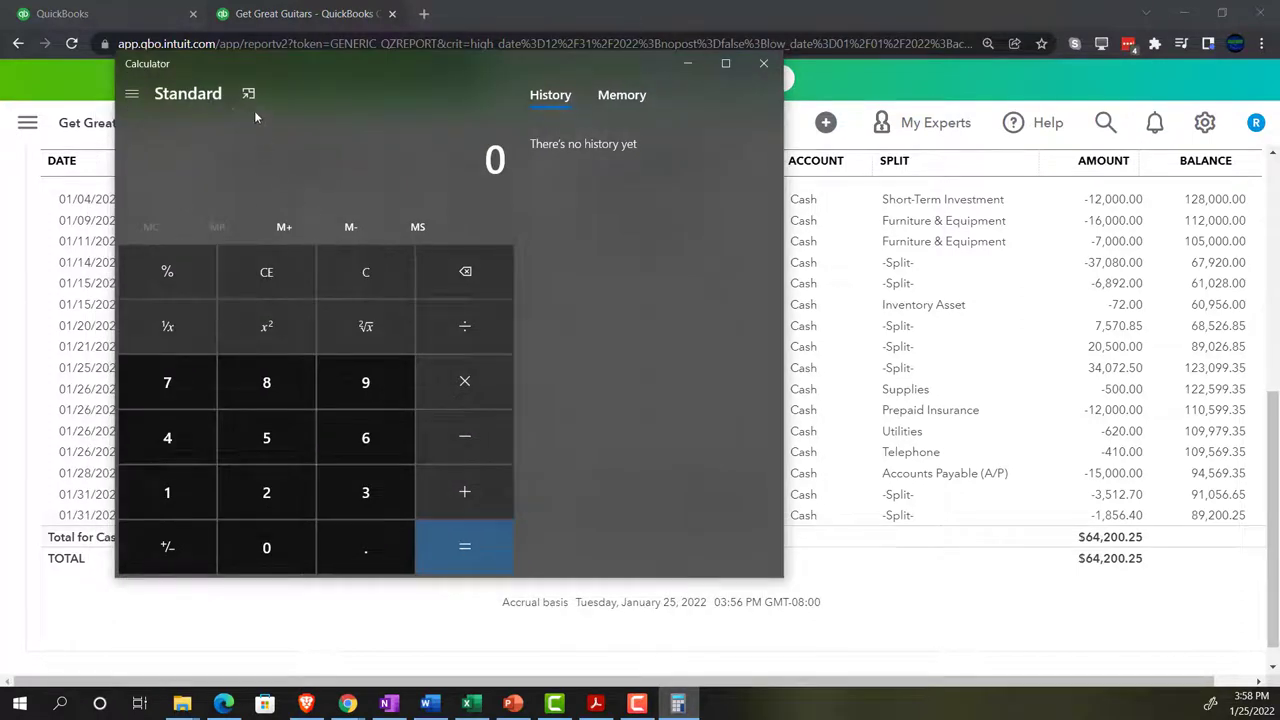
pyautogui.click(248, 93)
pyautogui.moveTo(1056, 50); pyautogui.dragTo(626, 284)
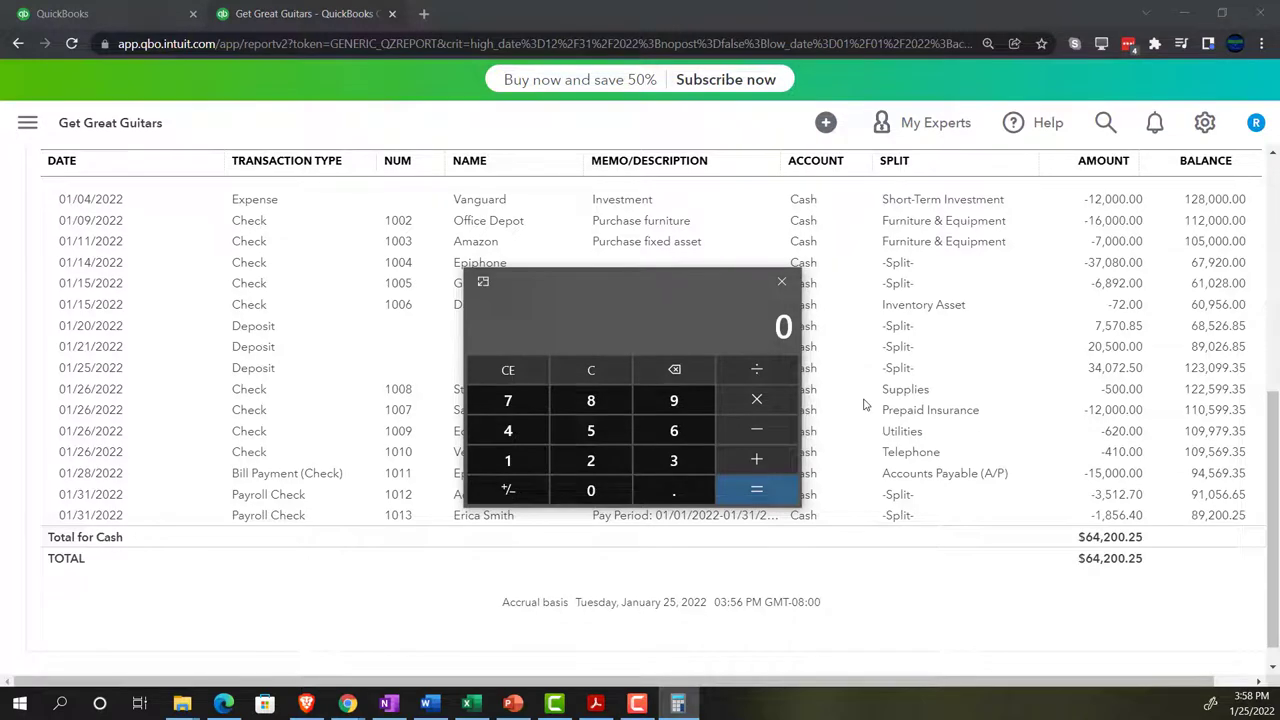
pyautogui.write('3512.7')
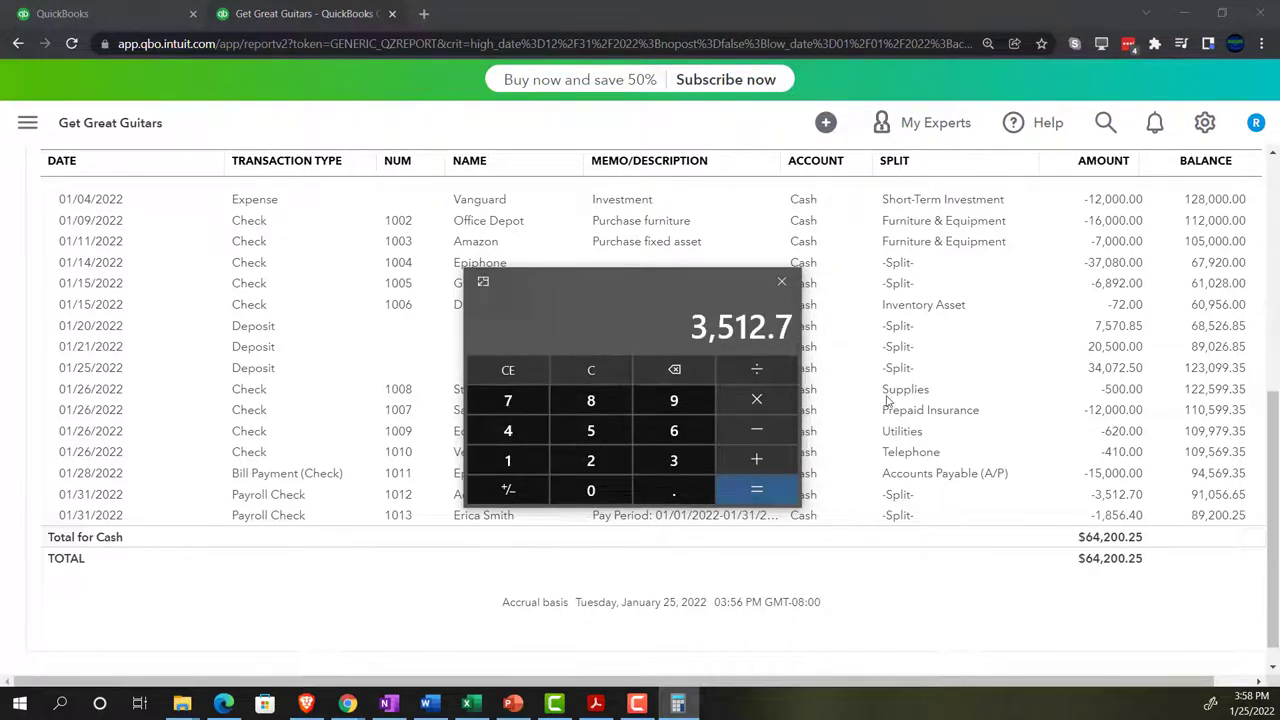
pyautogui.moveTo(623, 291); pyautogui.dragTo(1279, 215)
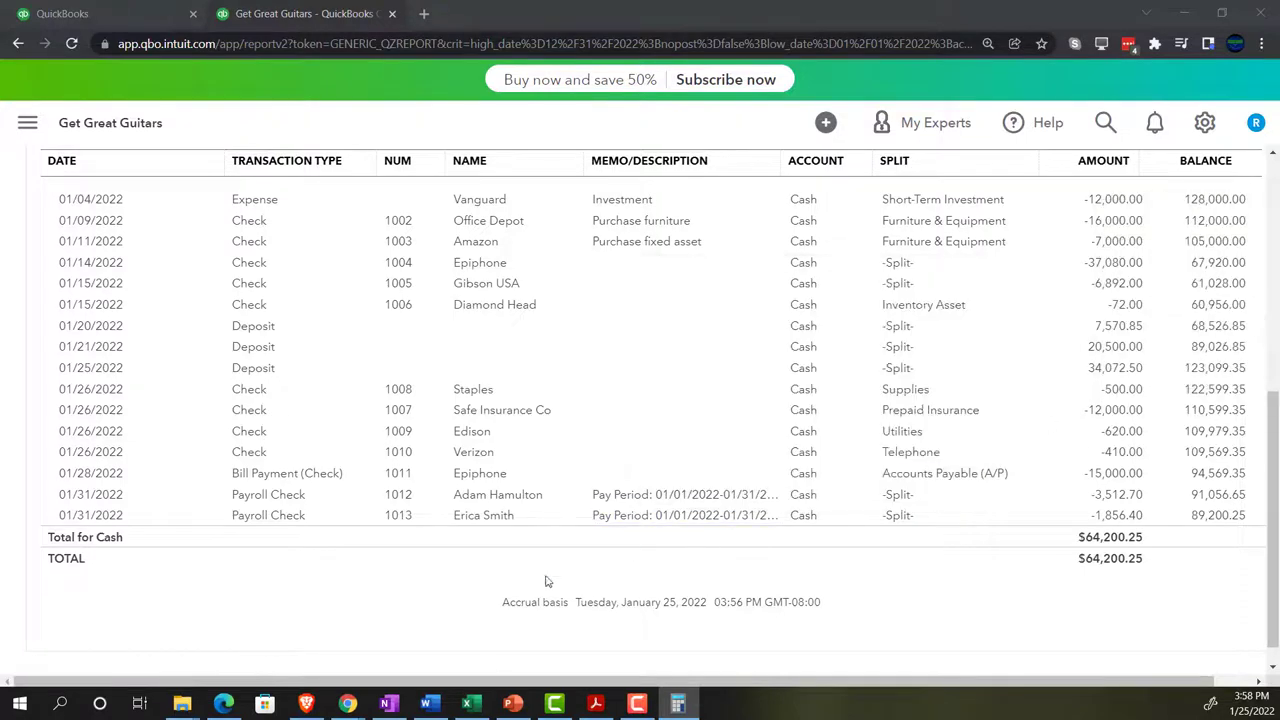
pyautogui.click(467, 703)
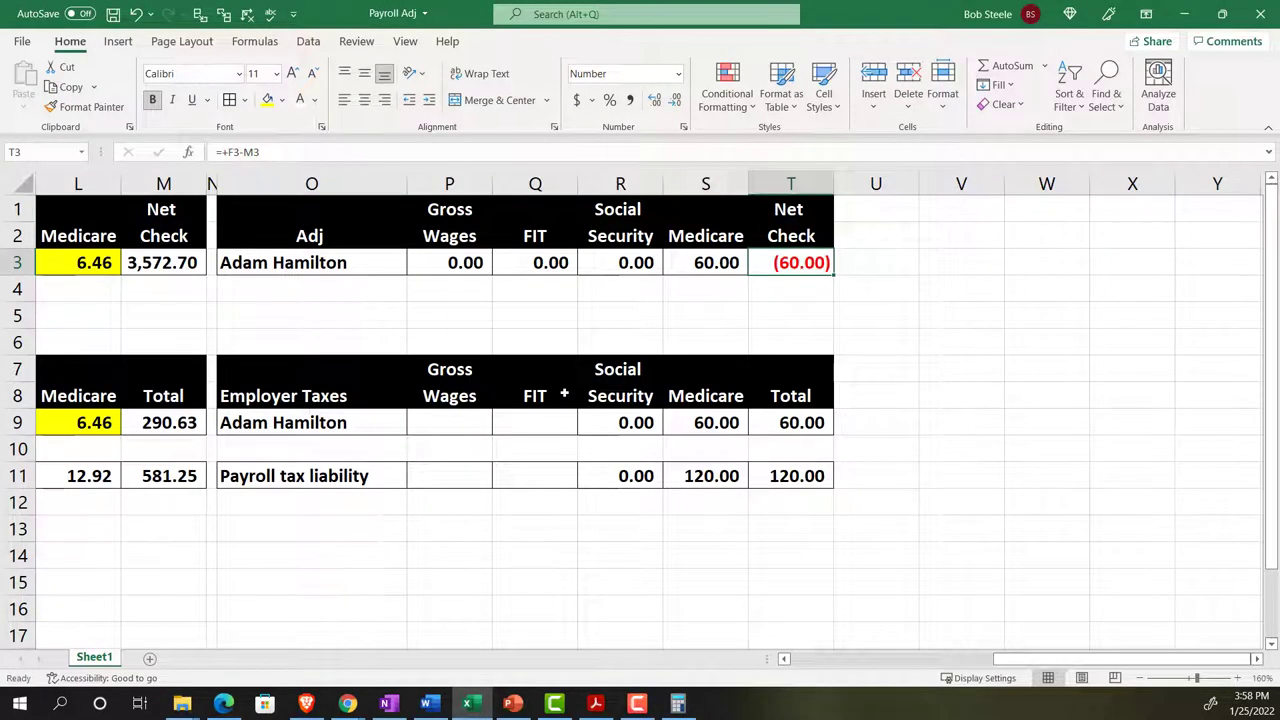
# - Subtract the bank statement's 3572.70 from 3512.7 in Calculator, getting a -60 difference
pyautogui.click(596, 703)
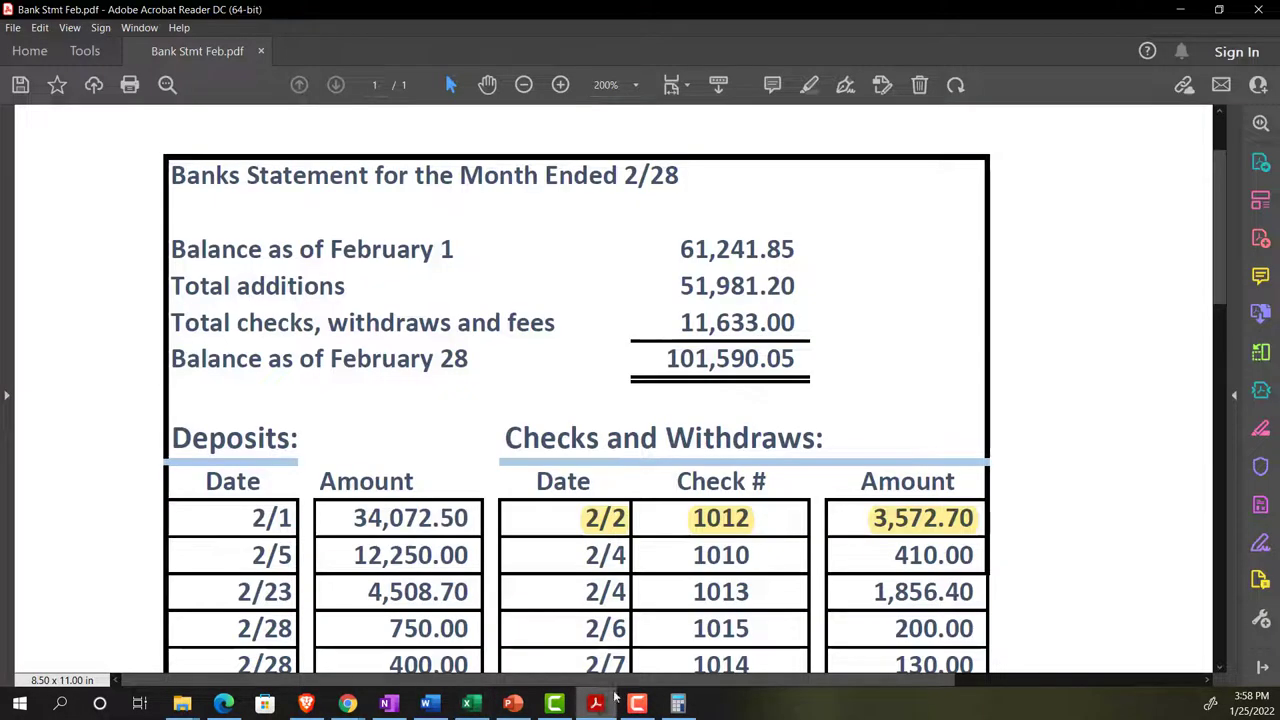
pyautogui.moveTo(1212, 202); pyautogui.dragTo(602, 208)
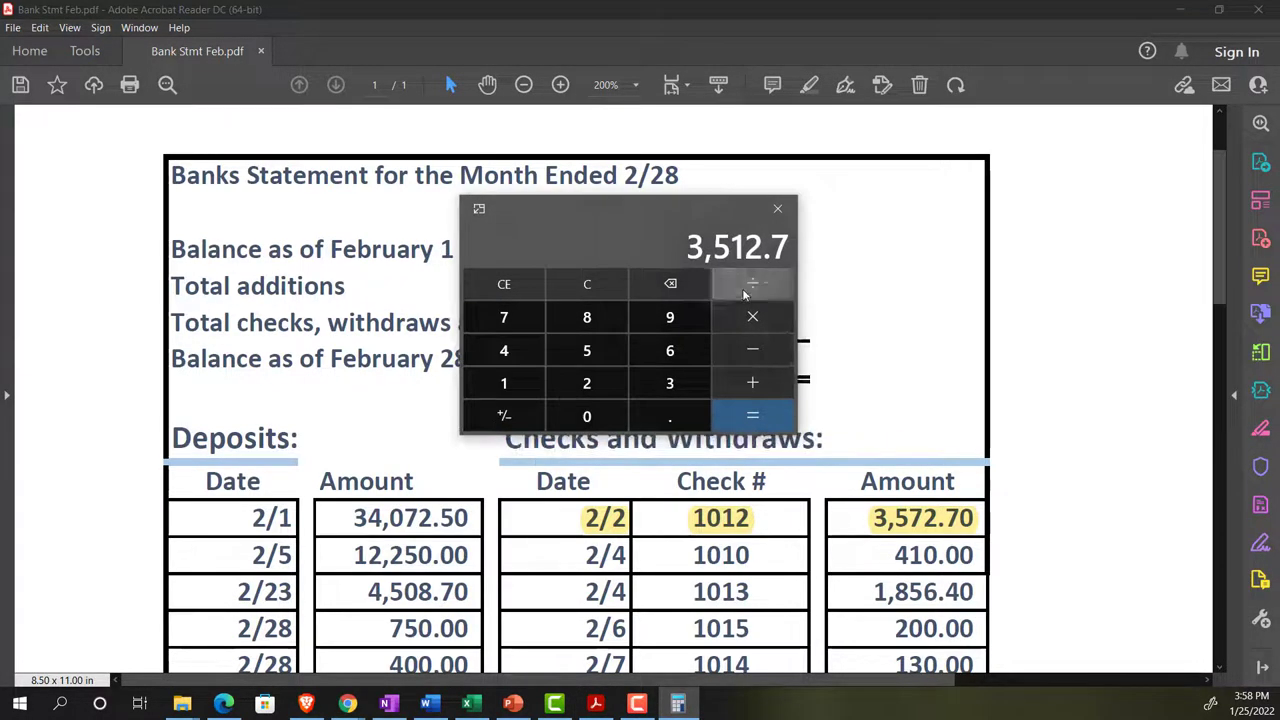
pyautogui.write('-3572.70')
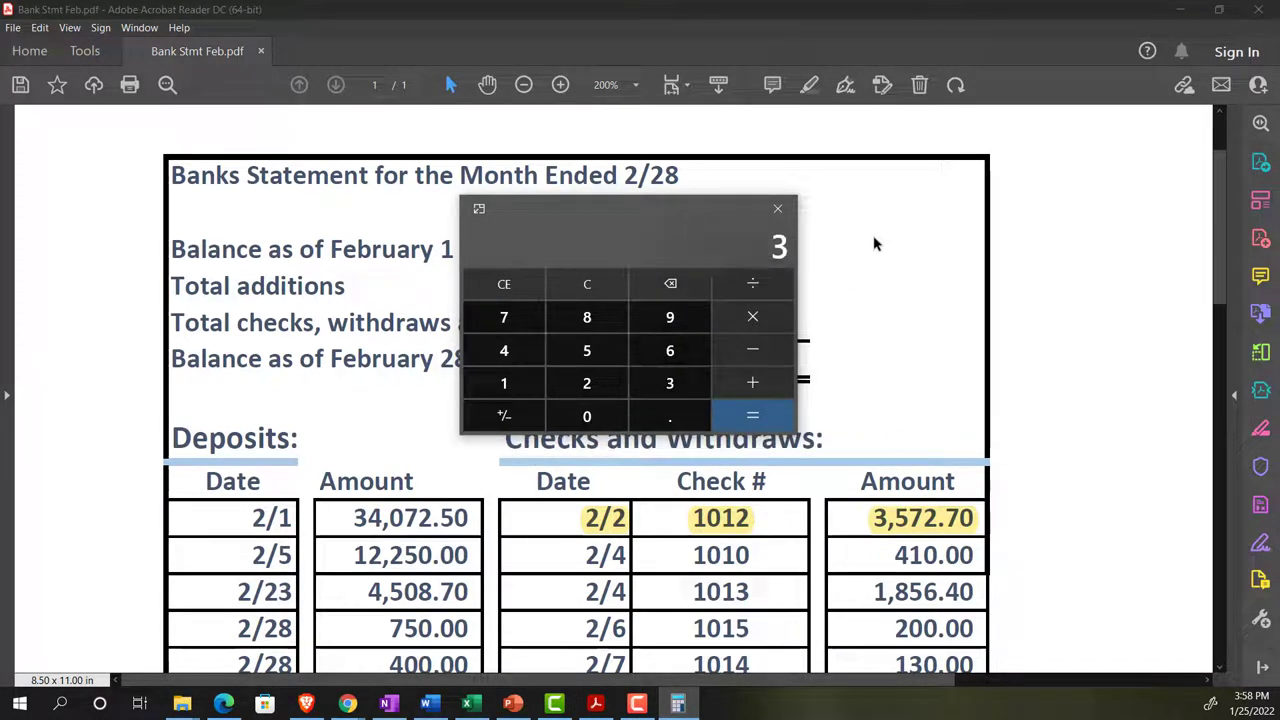
pyautogui.press('Return')
pyautogui.moveTo(616, 208); pyautogui.dragTo(1279, 193)
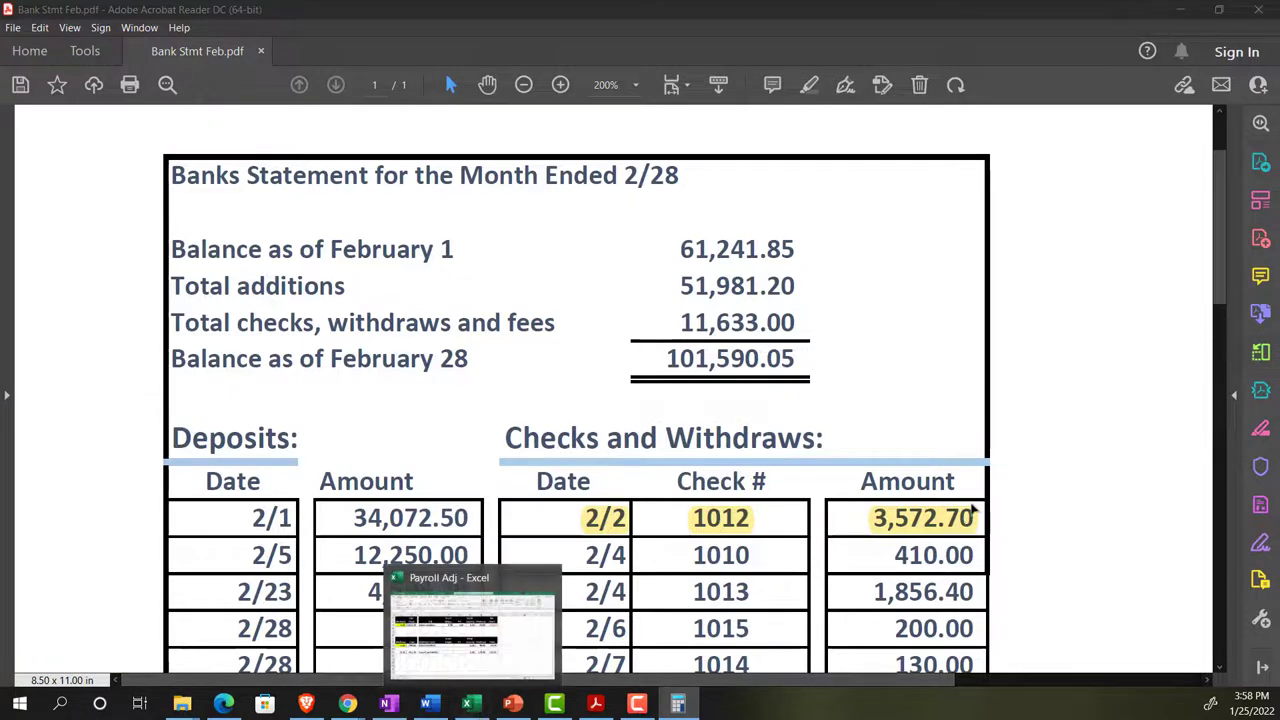
pyautogui.click(473, 705)
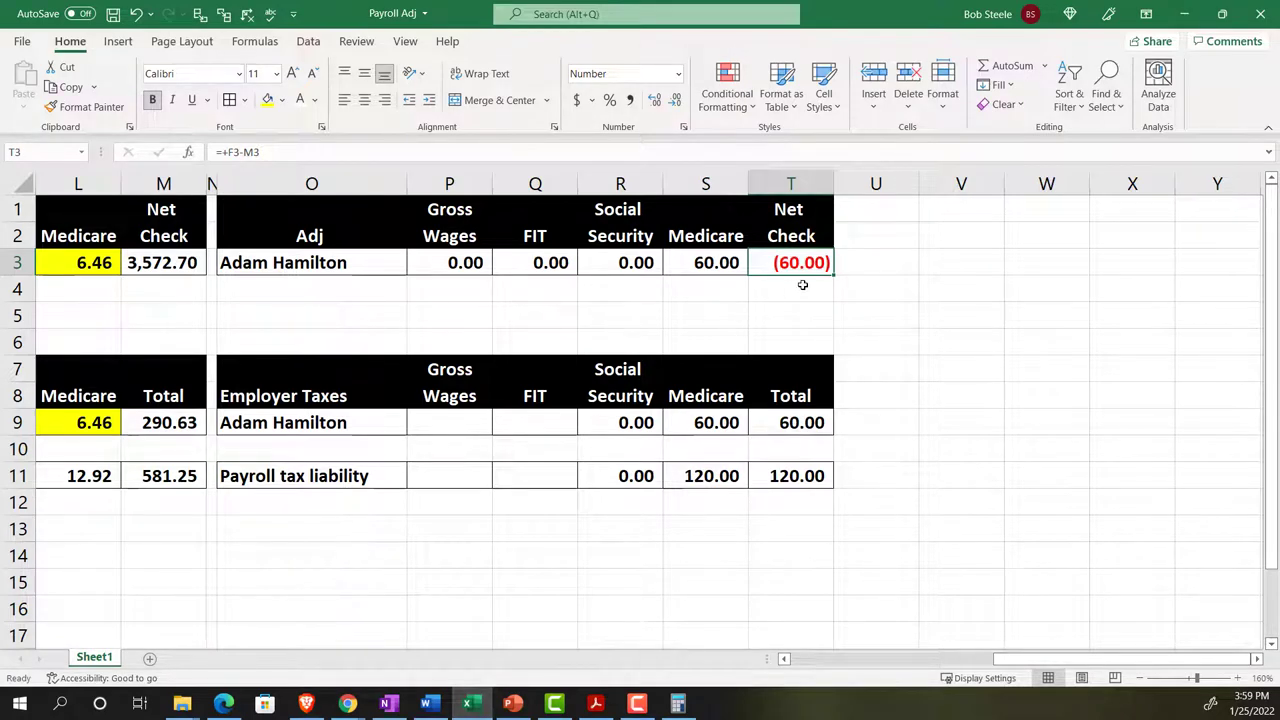
pyautogui.click(726, 264)
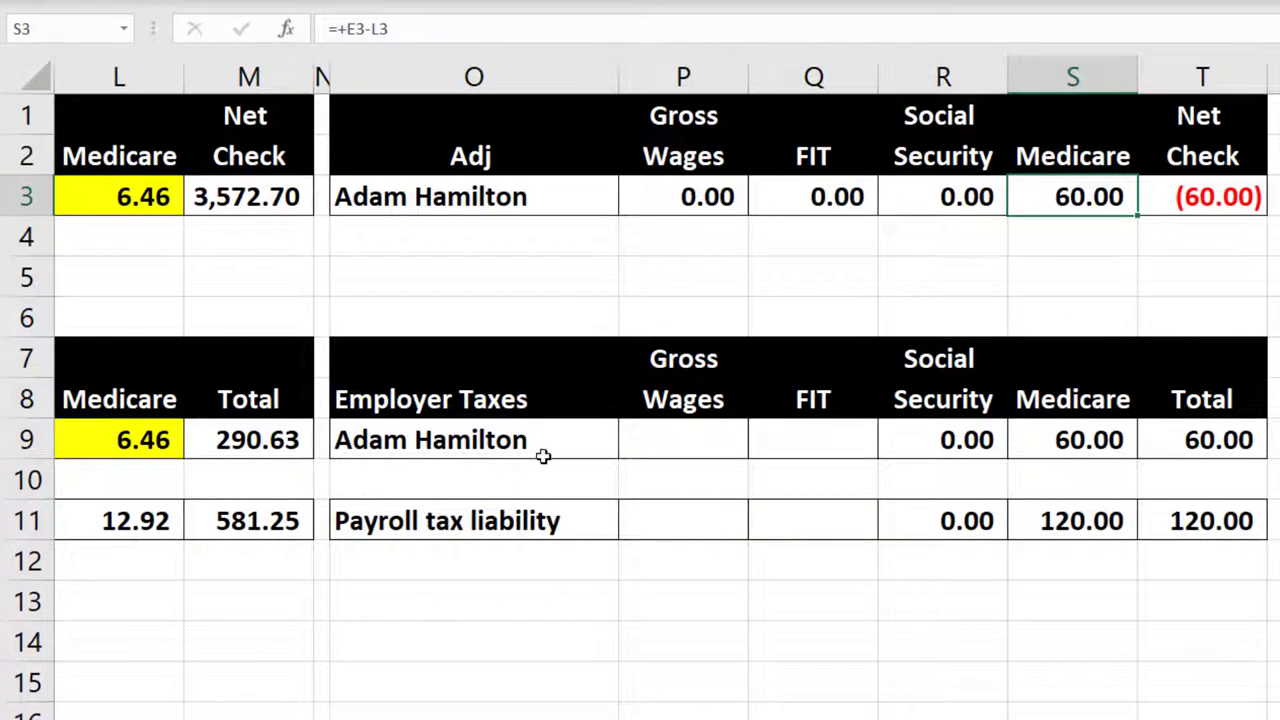
pyautogui.click(1076, 441)
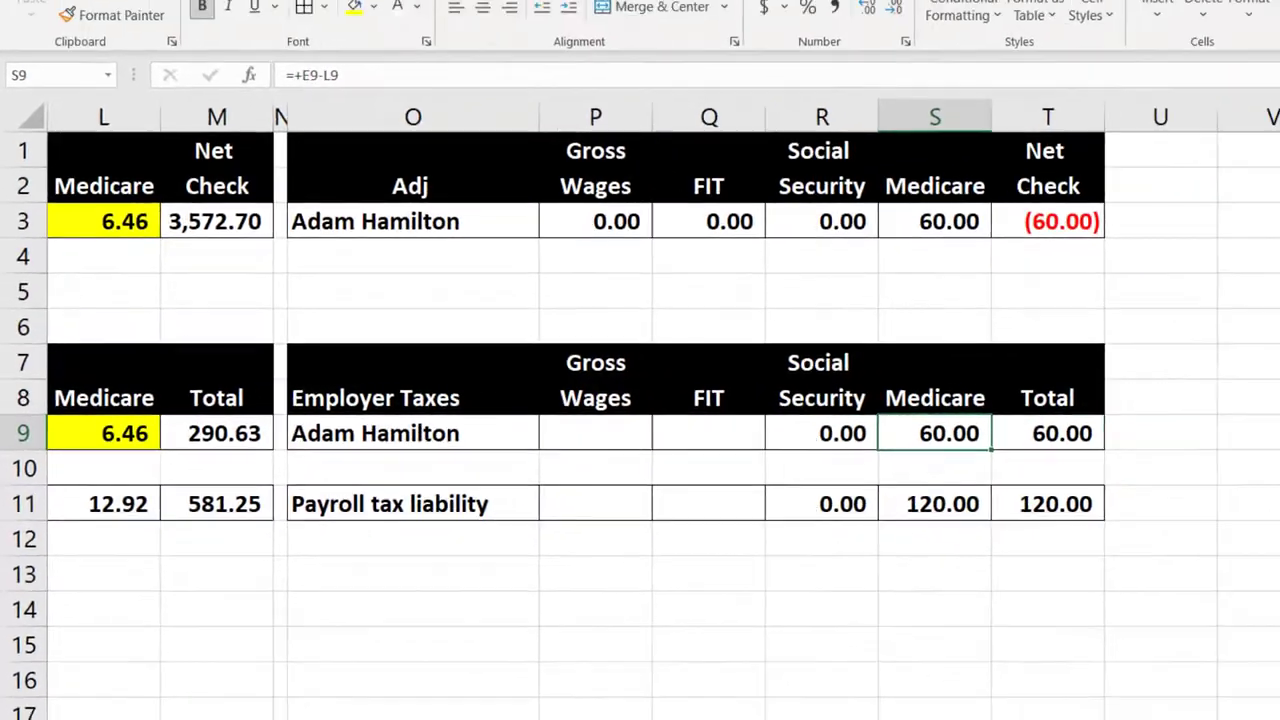
pyautogui.moveTo(348, 703)
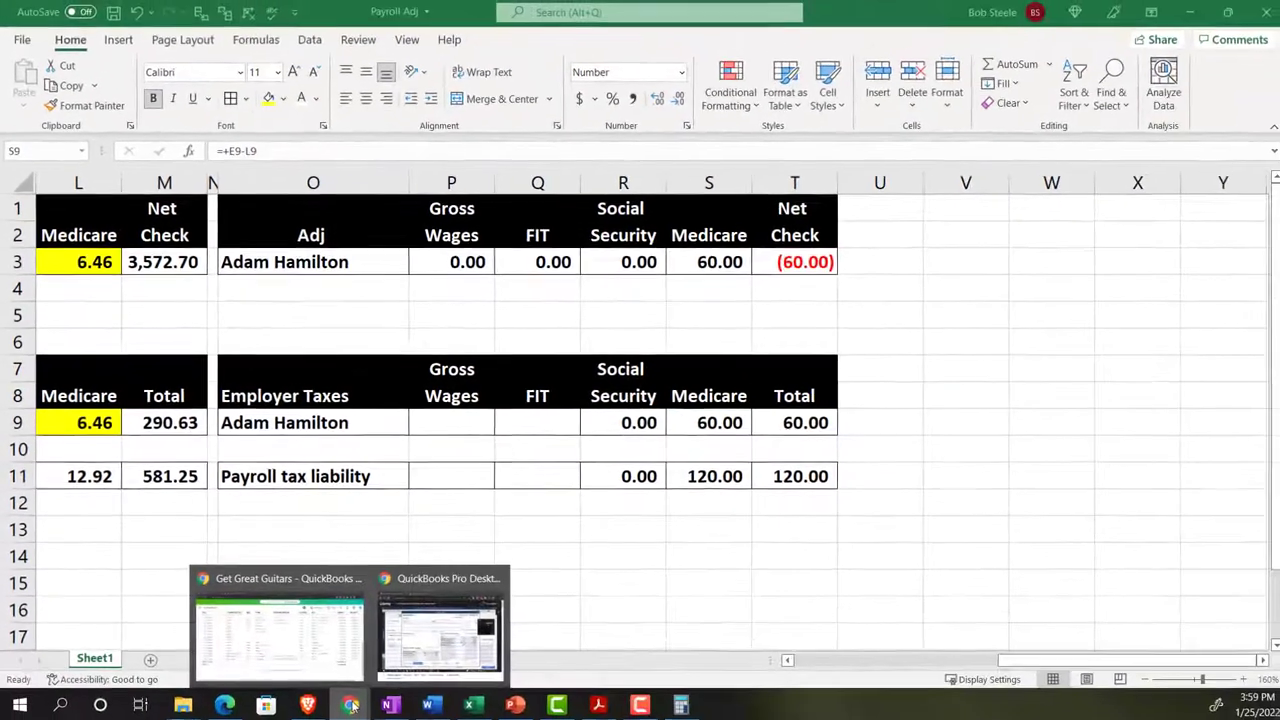
# - Return to the Trial Balance and zoom in to read the federal payroll tax liability
pyautogui.click(308, 627)
pyautogui.scroll(5, 312, 490)
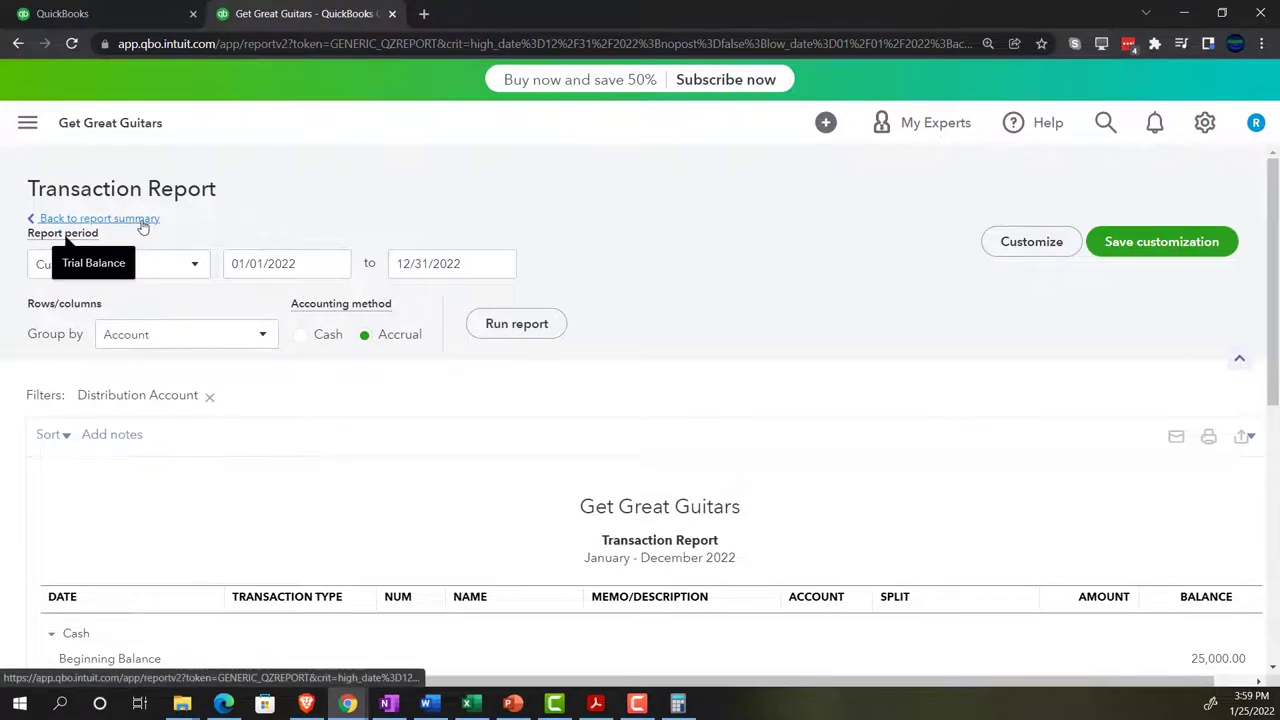
pyautogui.click(142, 221)
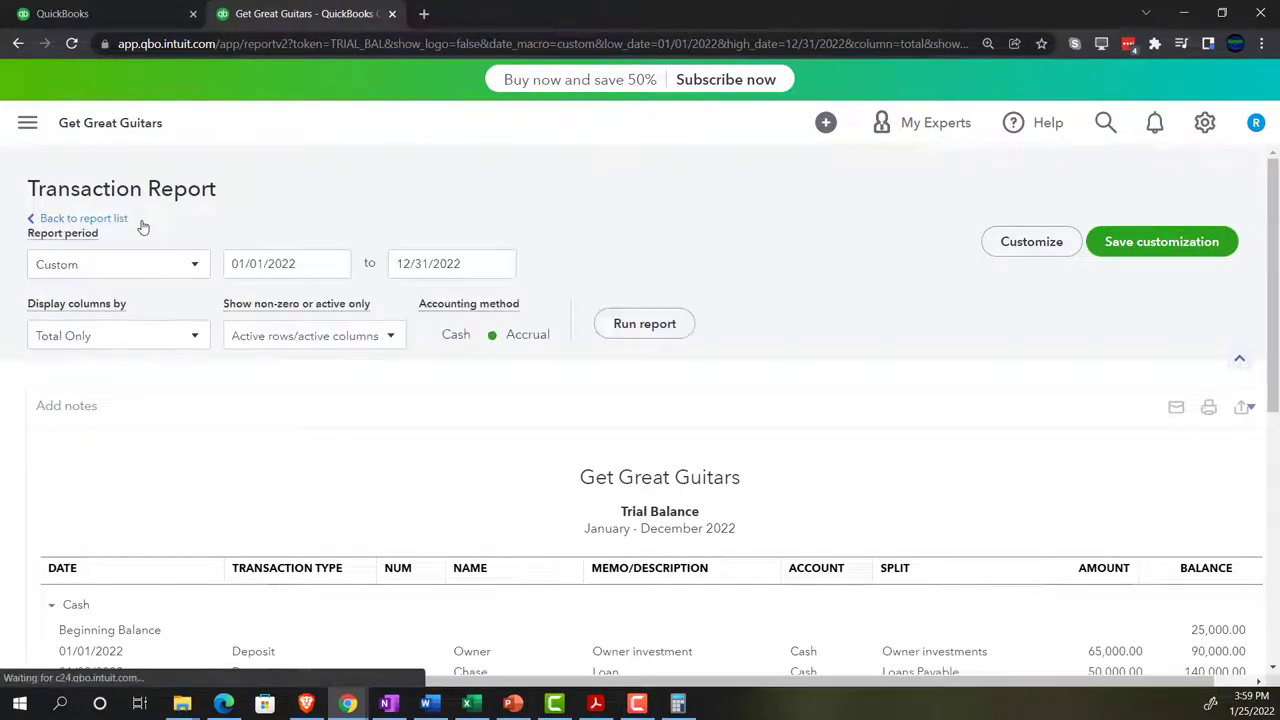
pyautogui.scroll(1, 160, 305)
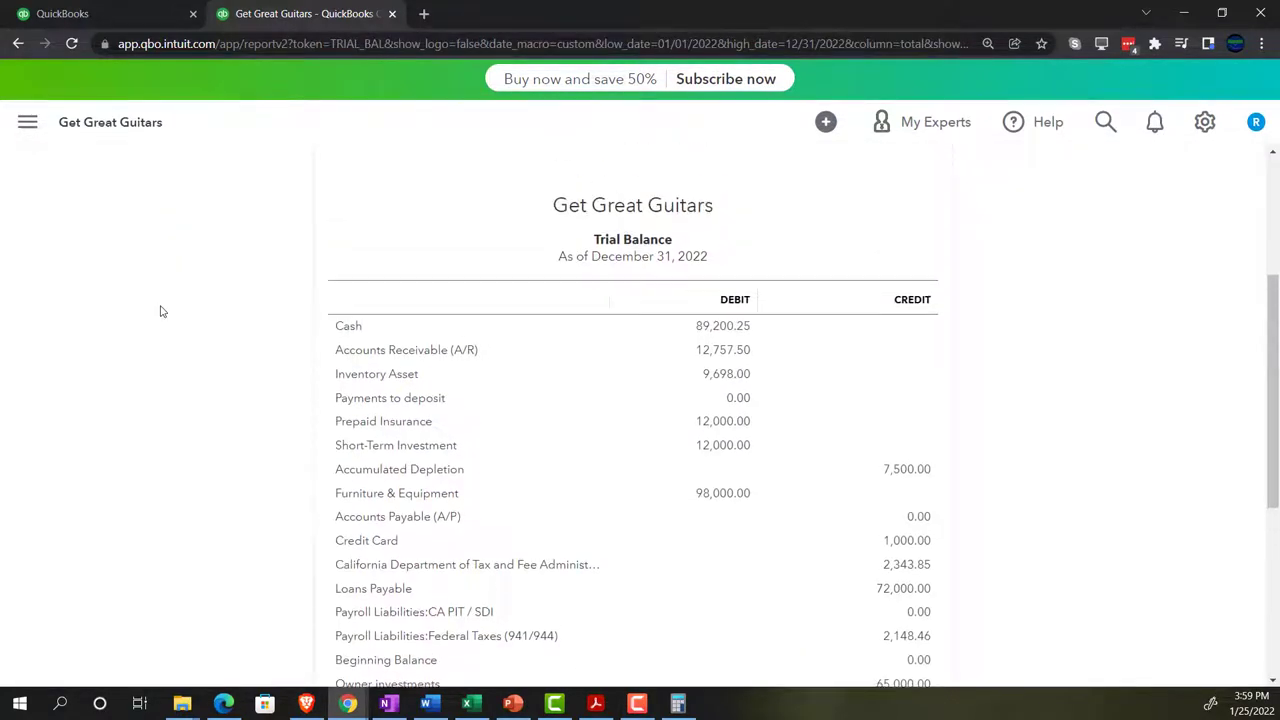
pyautogui.hotkey('ctrl', '+')
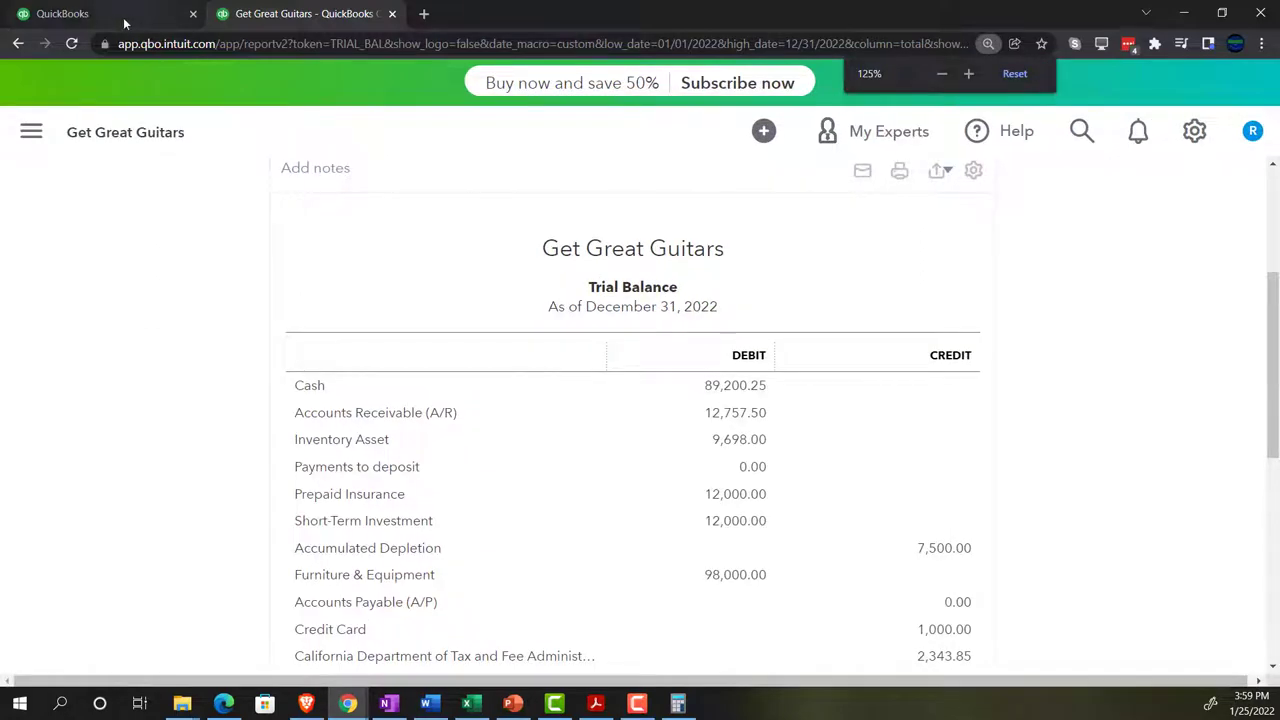
# - In the other QuickBooks tab, open the Chart of Accounts from Accounting
pyautogui.click(123, 17)
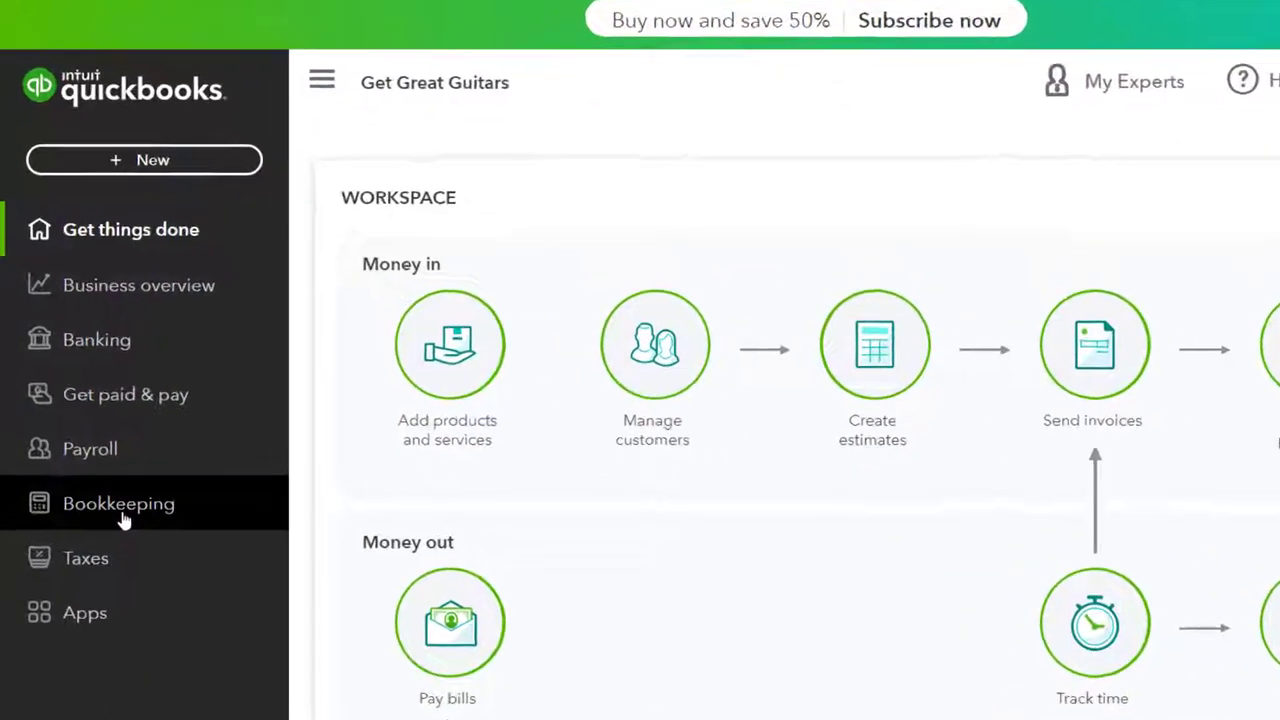
pyautogui.click(122, 520)
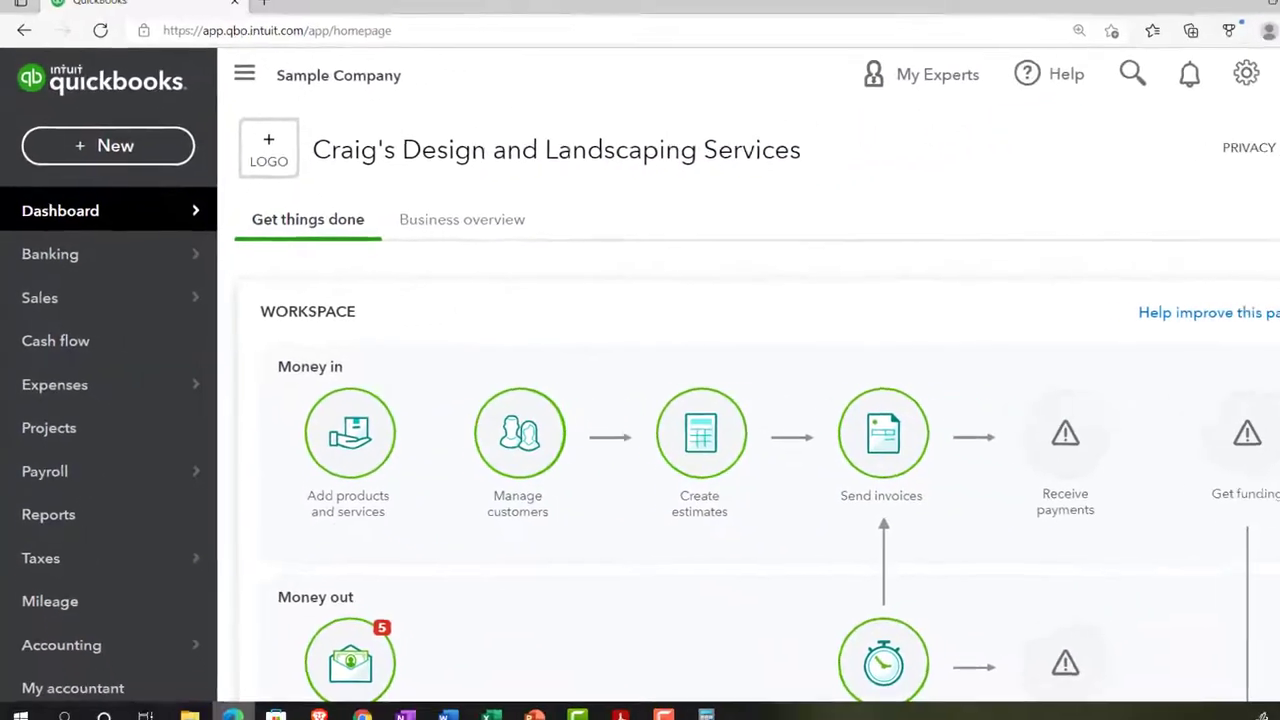
pyautogui.click(147, 635)
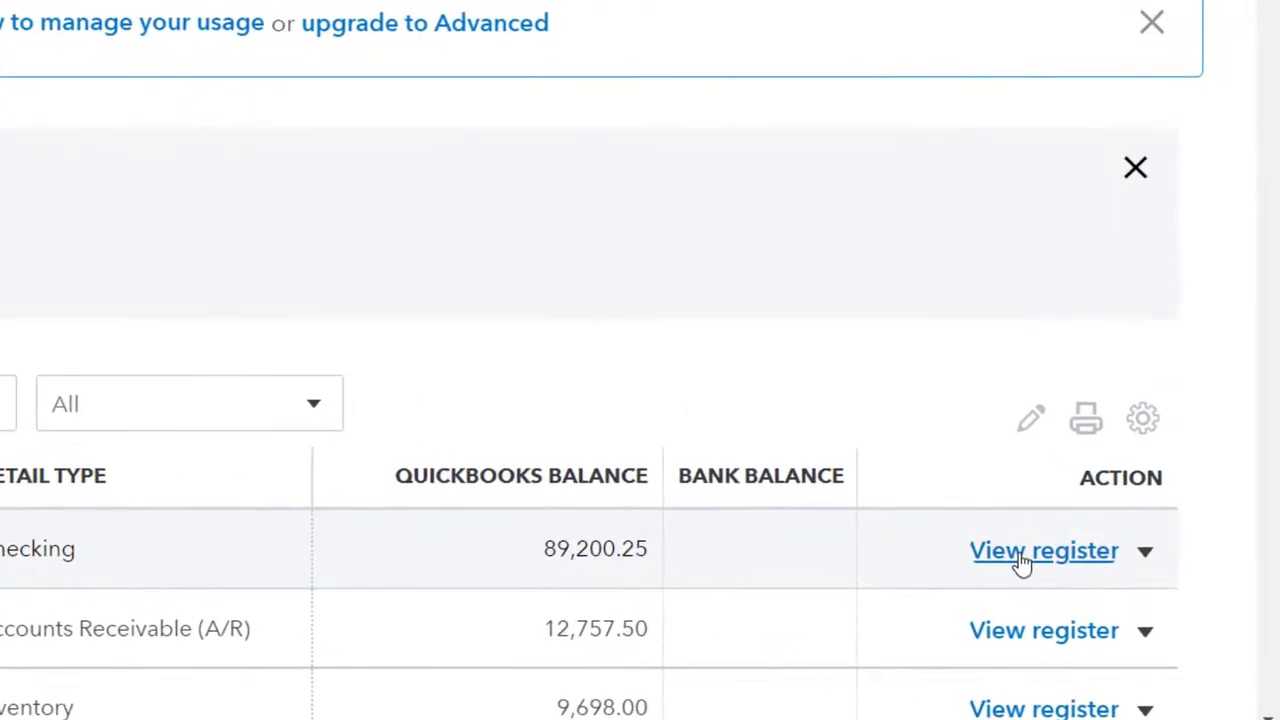
# - Start a new check in the Cash register dated 01/31/2022 with check number 1012
pyautogui.click(1022, 560)
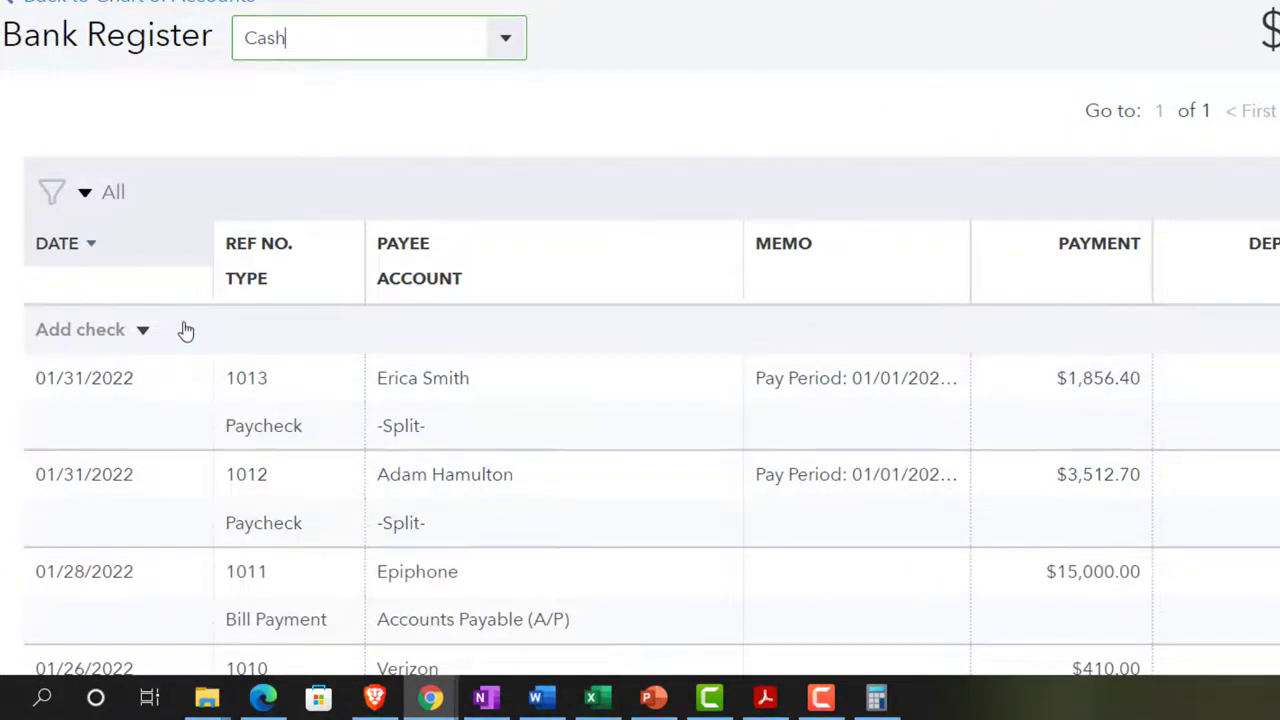
pyautogui.click(142, 333)
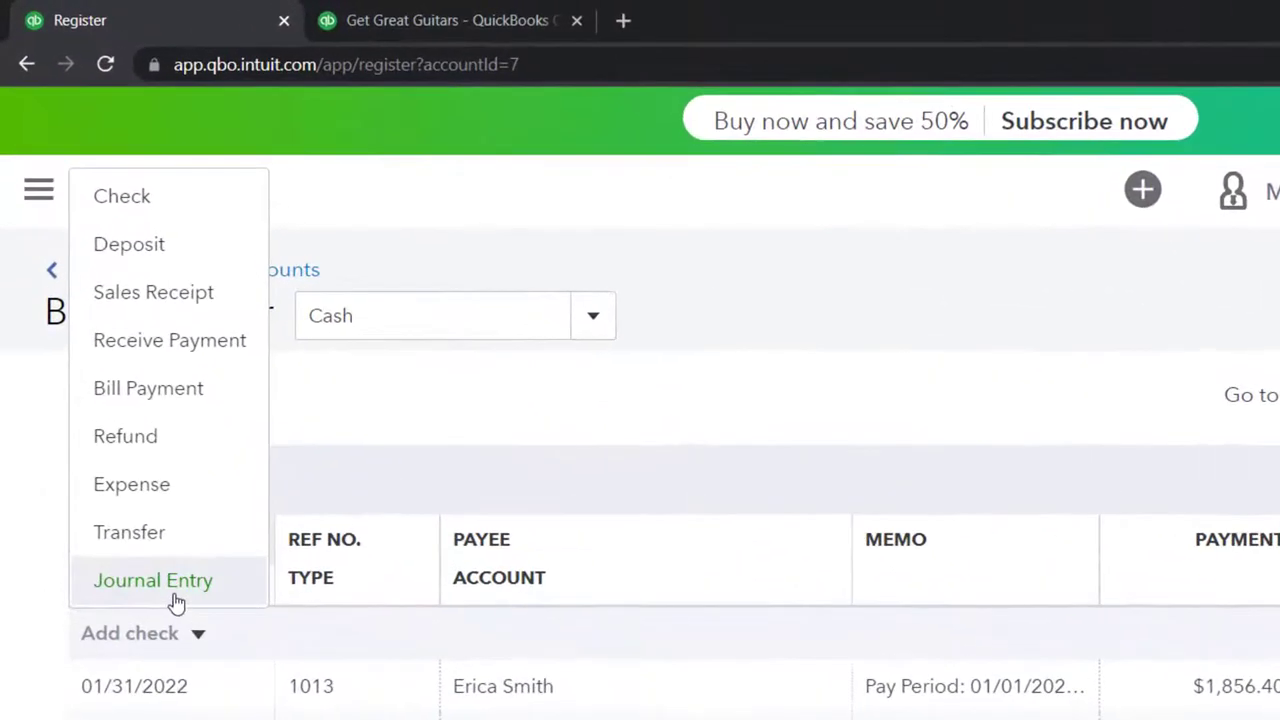
pyautogui.click(120, 203)
pyautogui.press('+')
pyautogui.press('+')
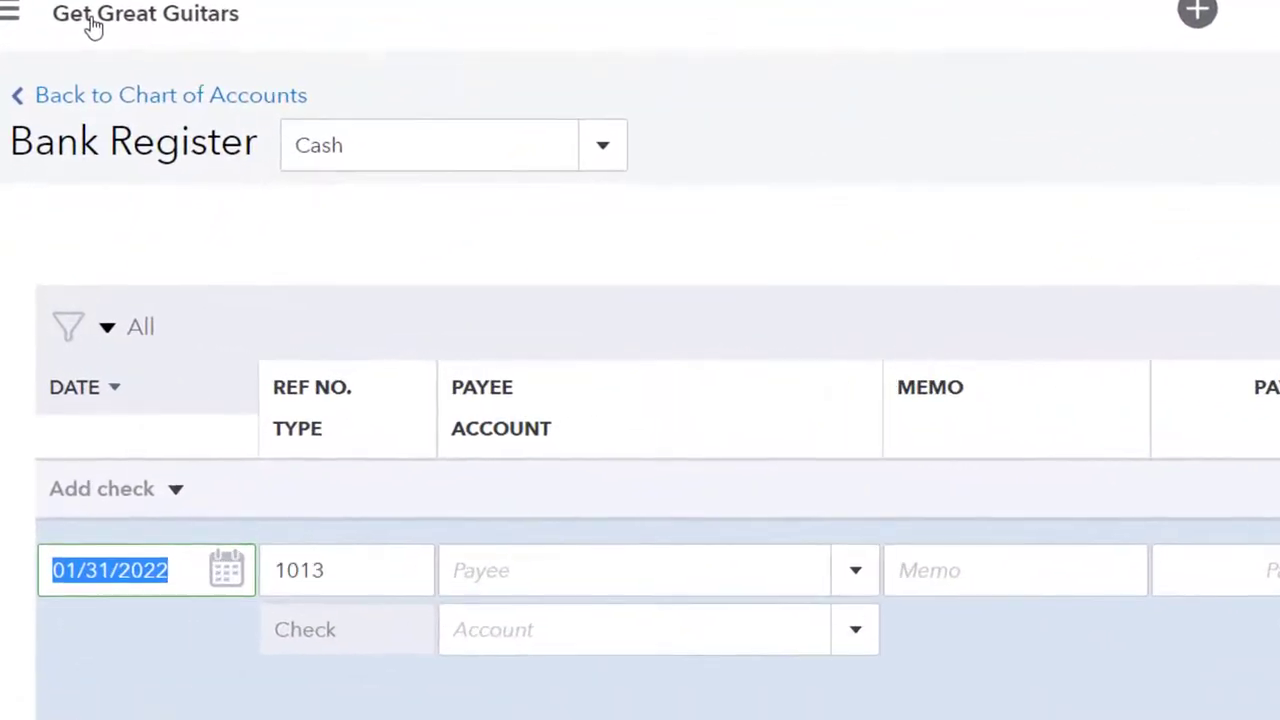
pyautogui.press('Tab')
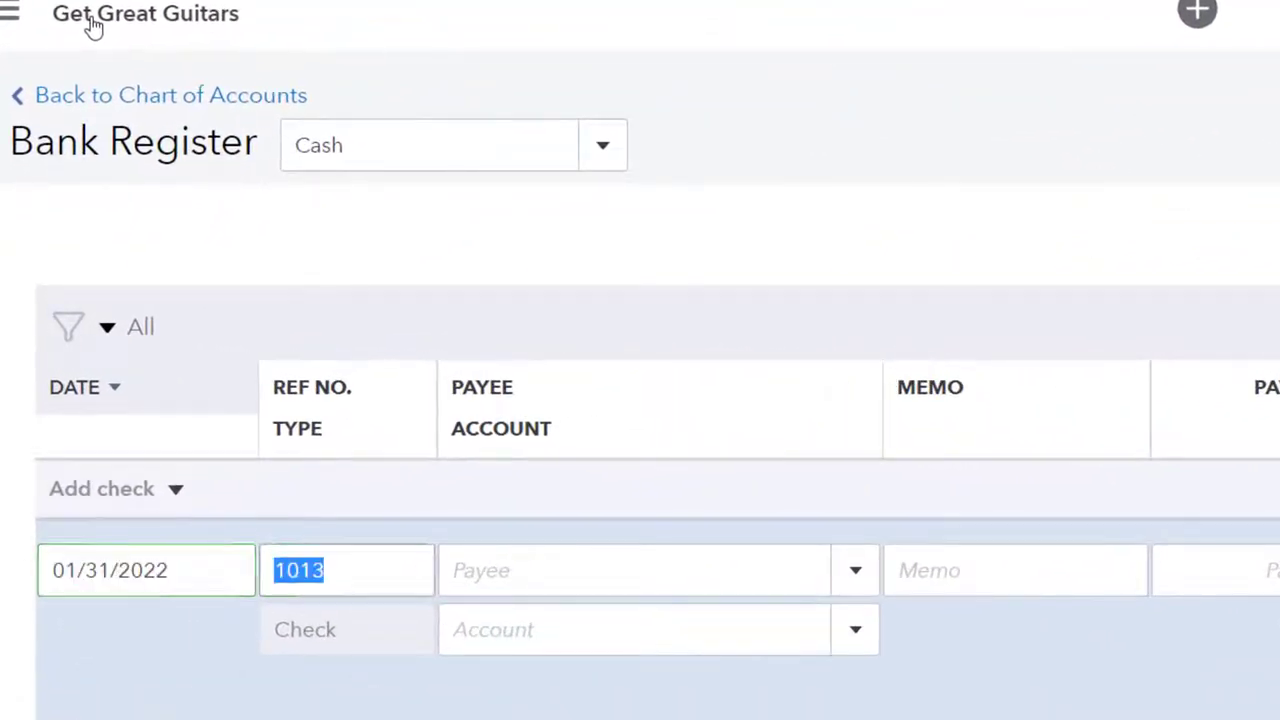
pyautogui.press('BackSpace')
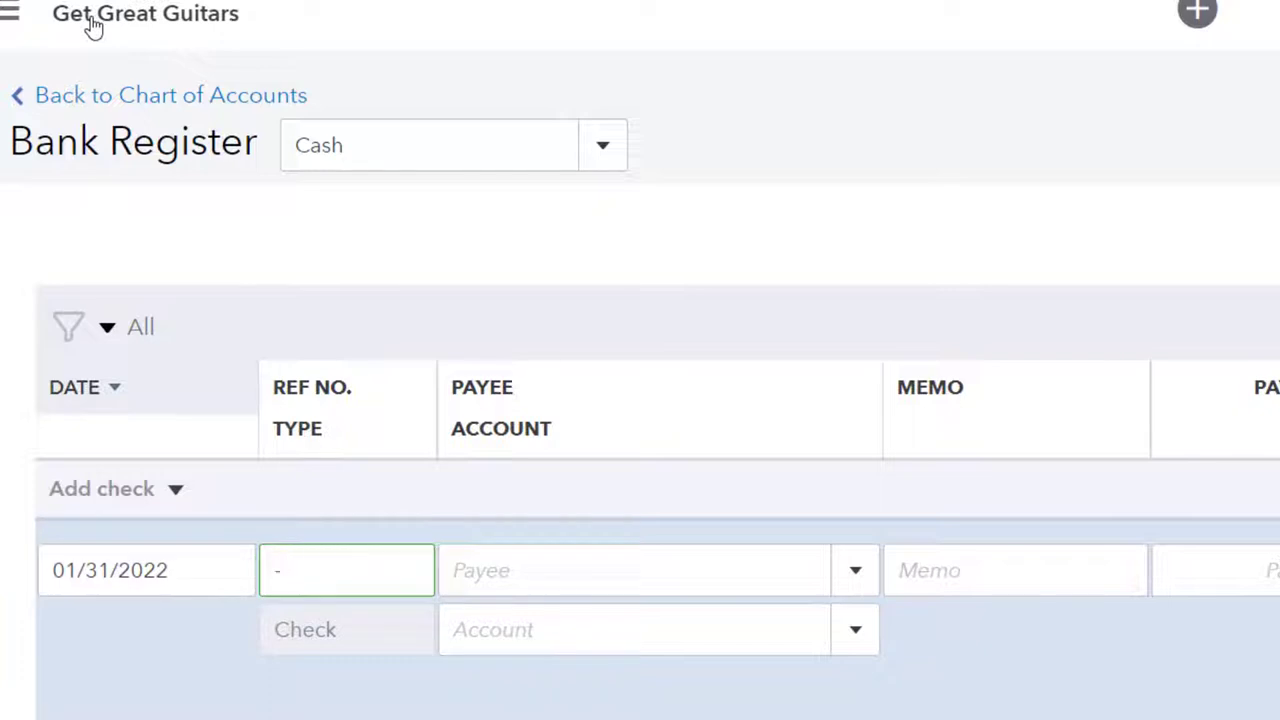
pyautogui.press('BackSpace')
pyautogui.write('1012')
pyautogui.press('Tab')
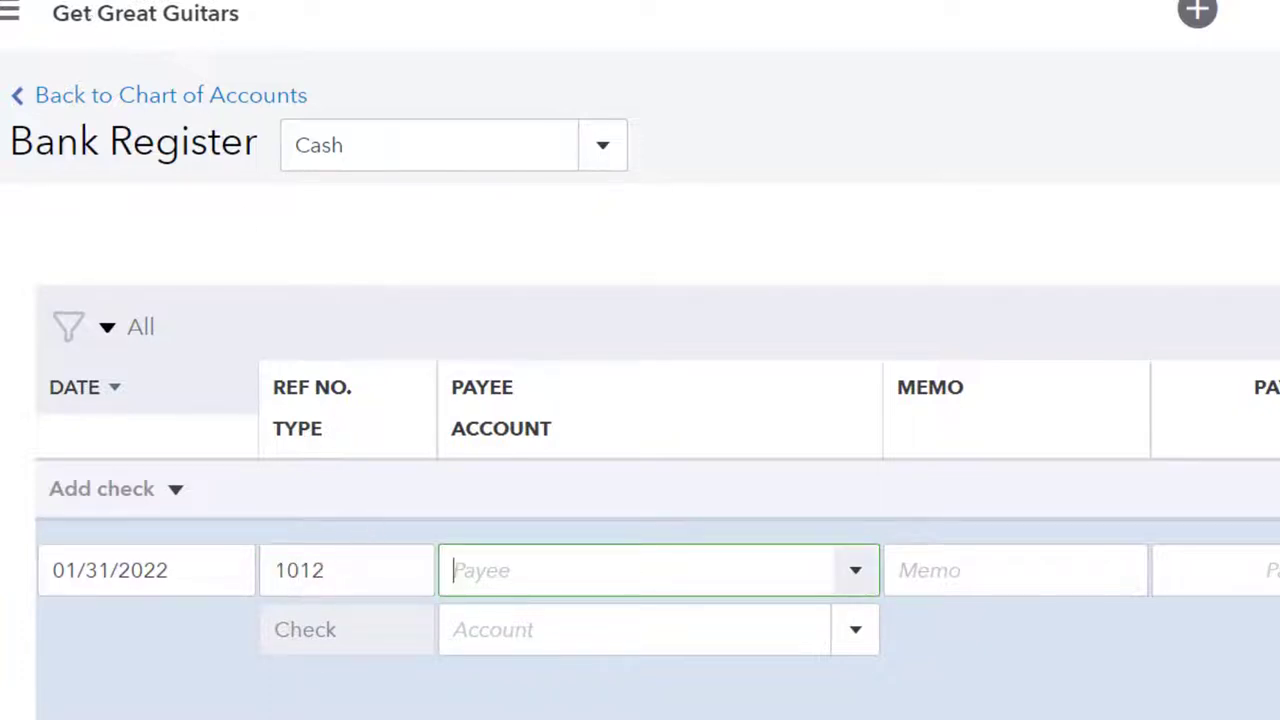
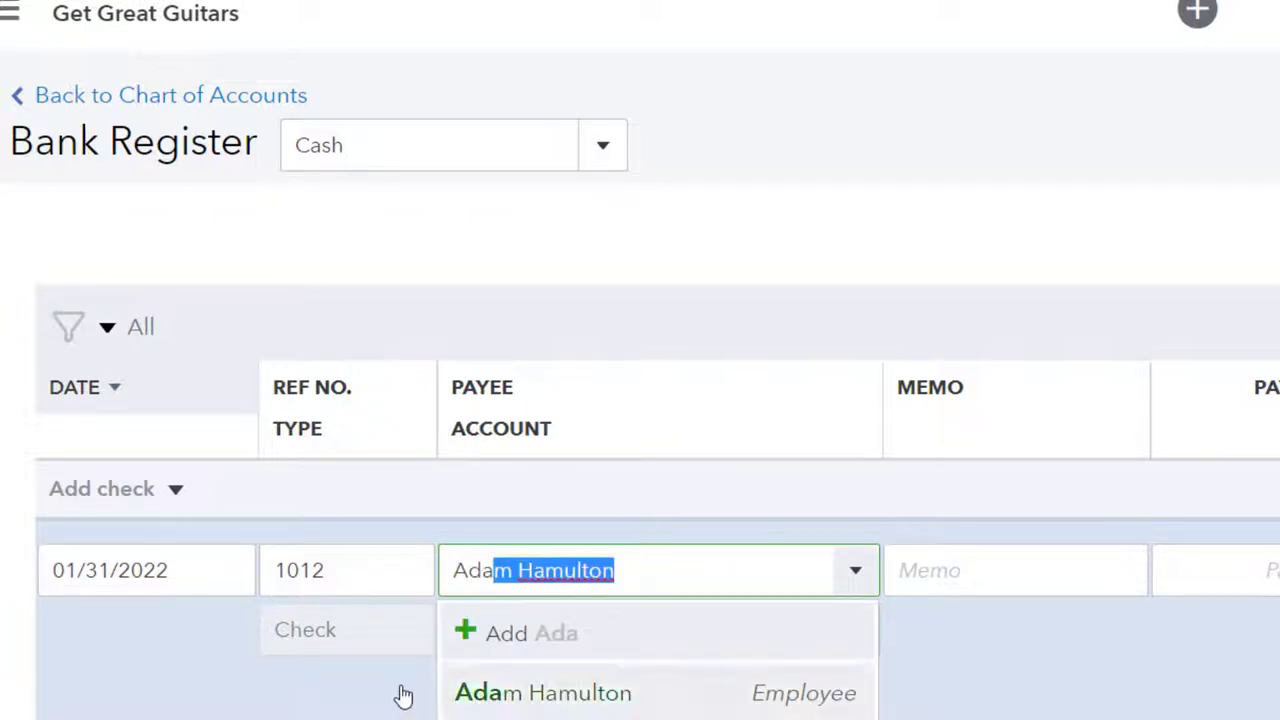
# - Pay the employee 60.00 with memo 'To adjust payroll to worksheet to match bank stmt'
pyautogui.press('Tab')
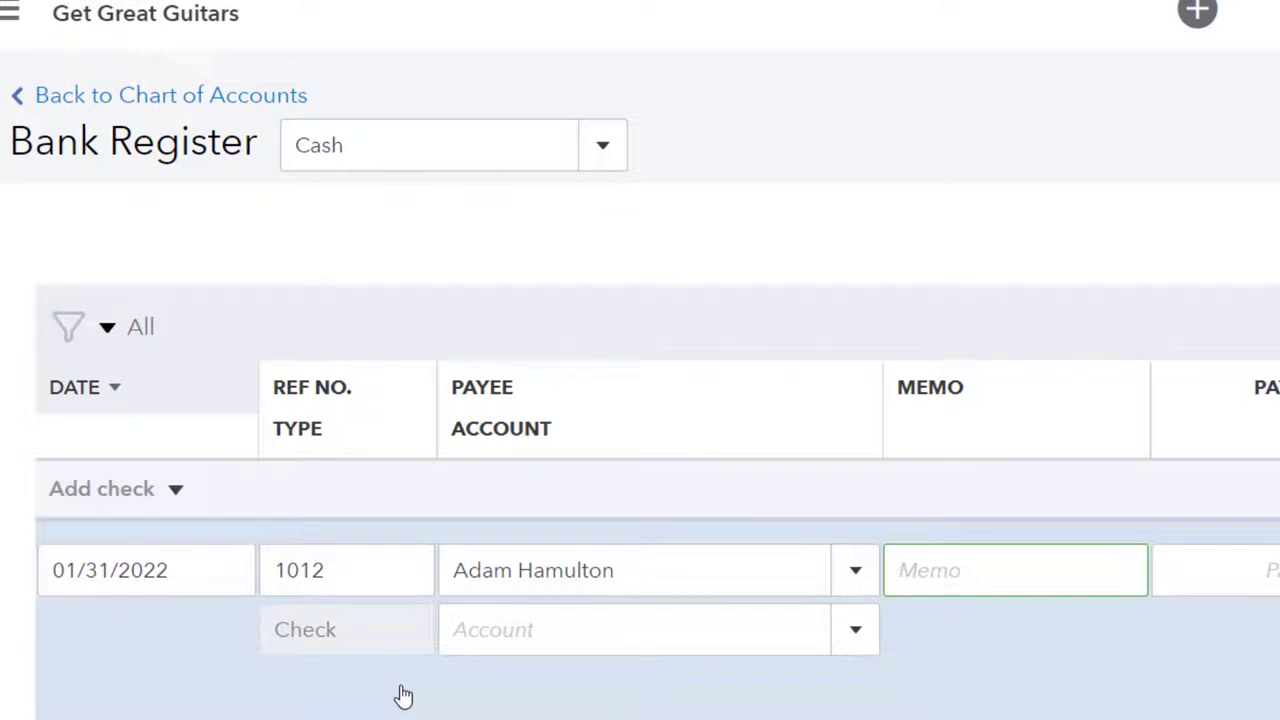
pyautogui.write('To adjust payroll')
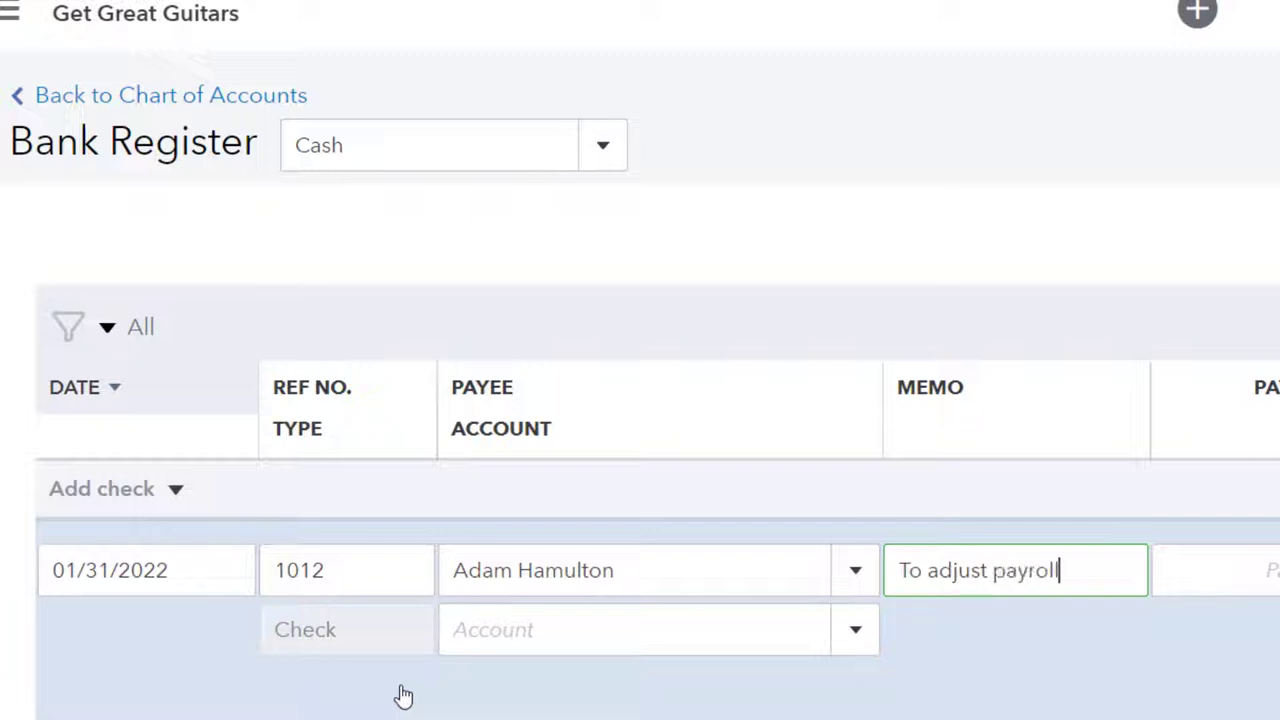
pyautogui.write(' to worksheet')
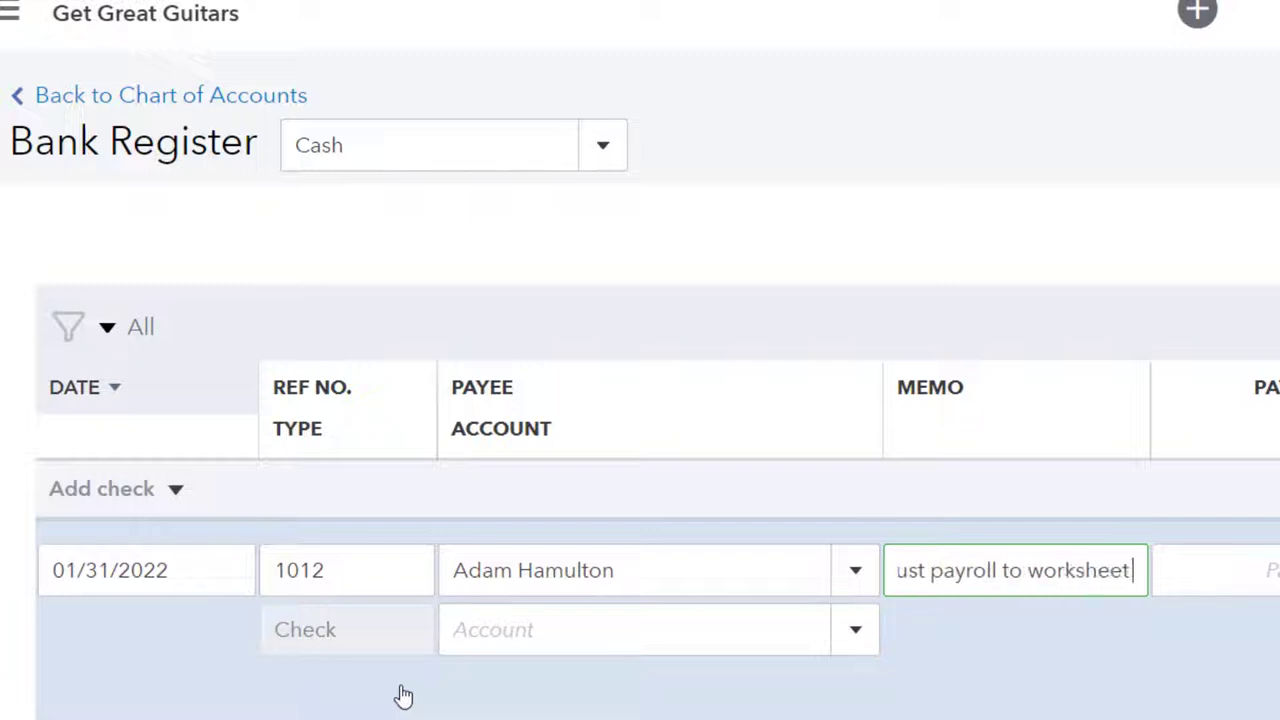
pyautogui.write(' to match bank')
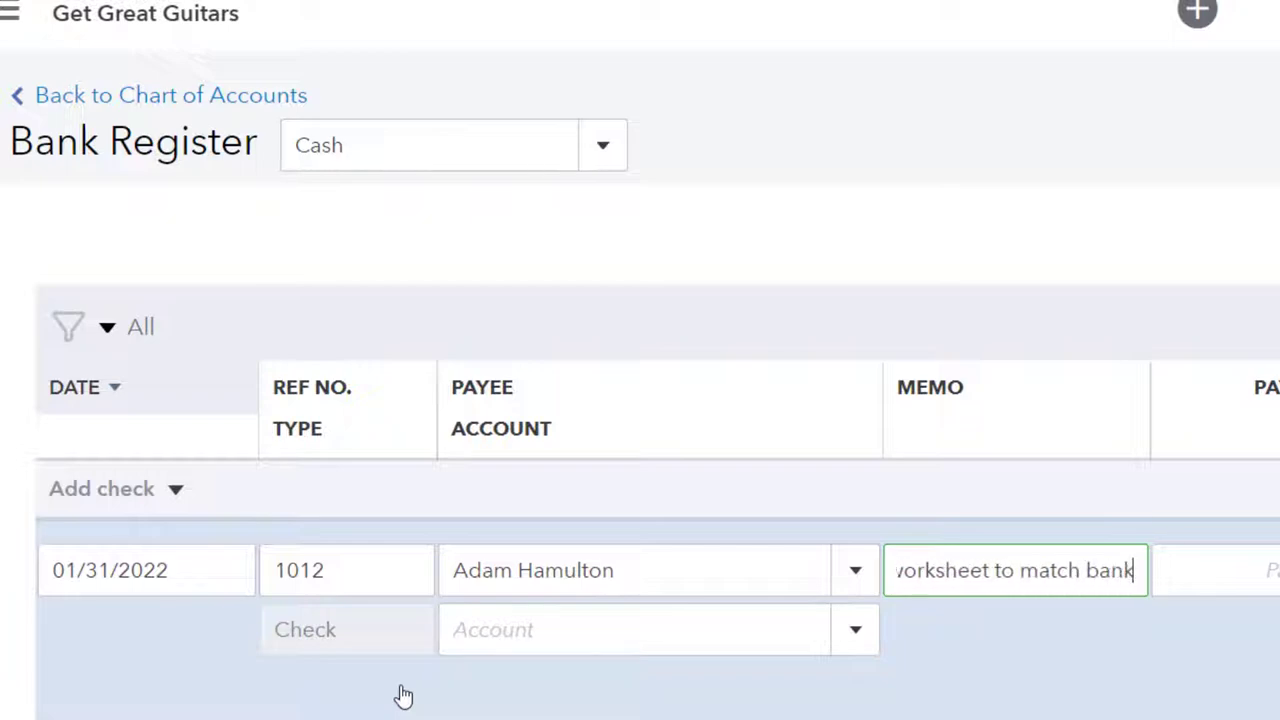
pyautogui.write(' stmt')
pyautogui.press('Tab')
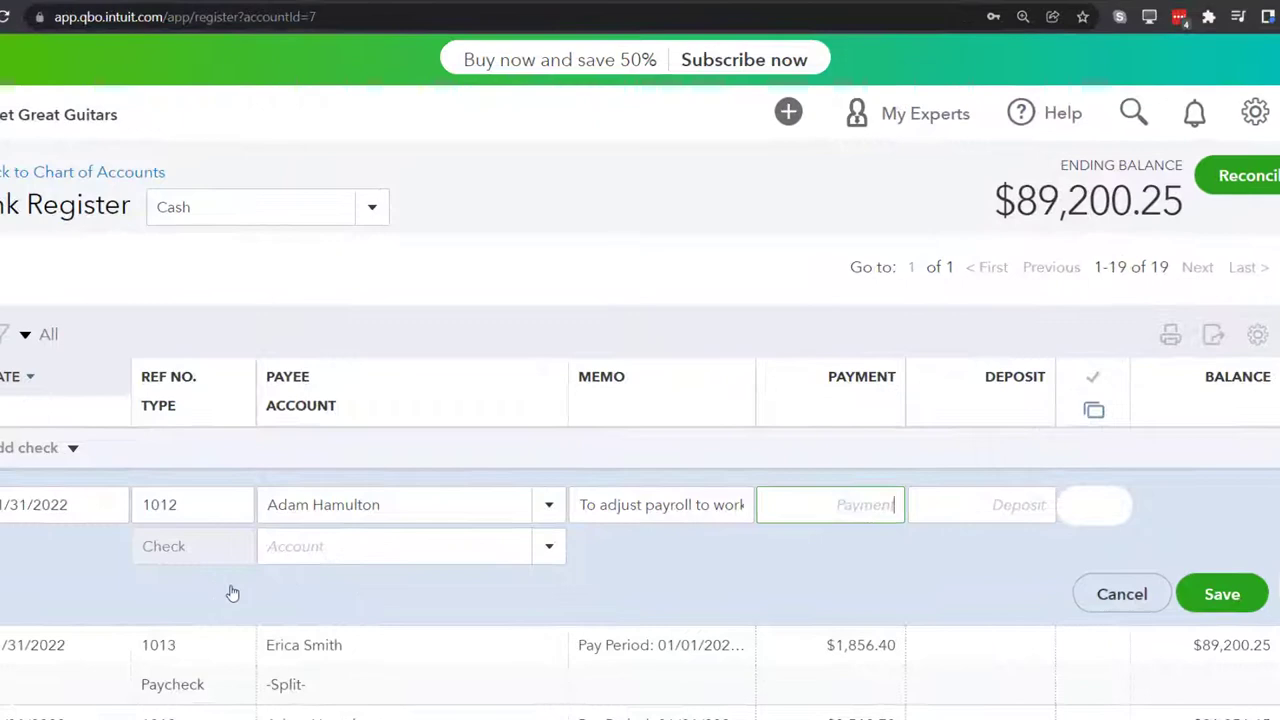
pyautogui.write('610')
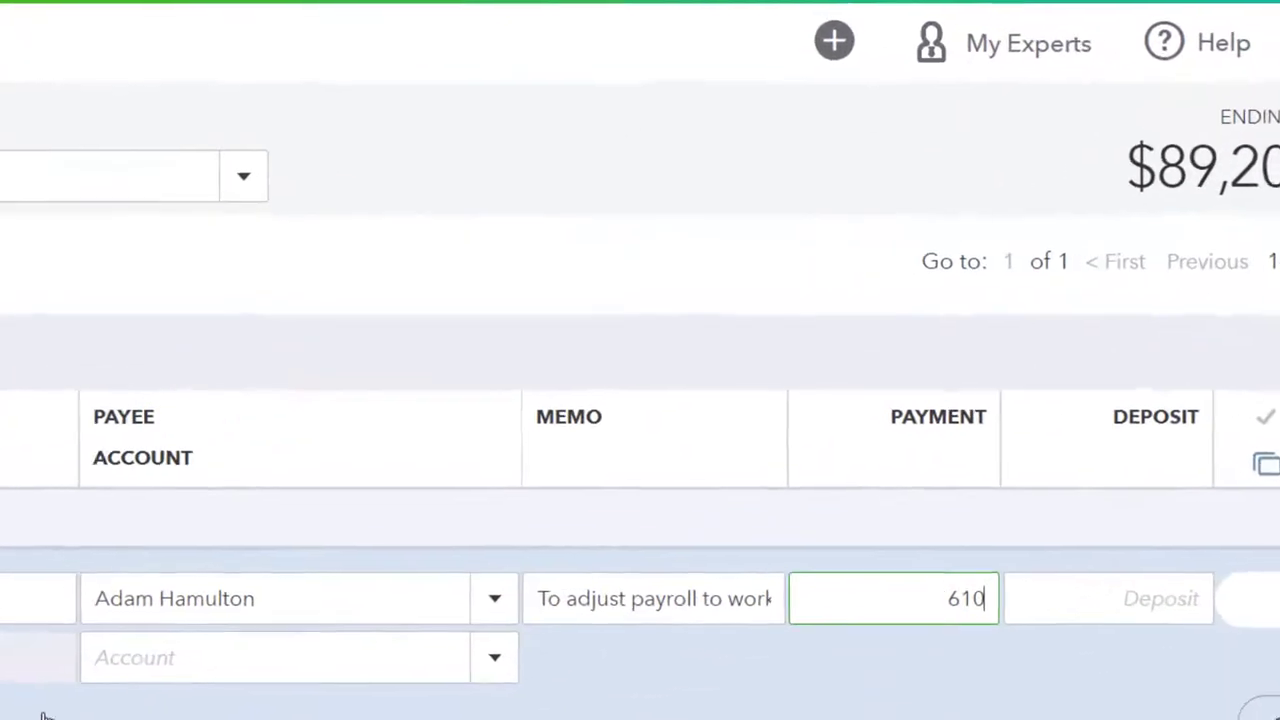
pyautogui.press('BackSpace')
pyautogui.press('BackSpace')
pyautogui.write('0')
pyautogui.press('Tab')
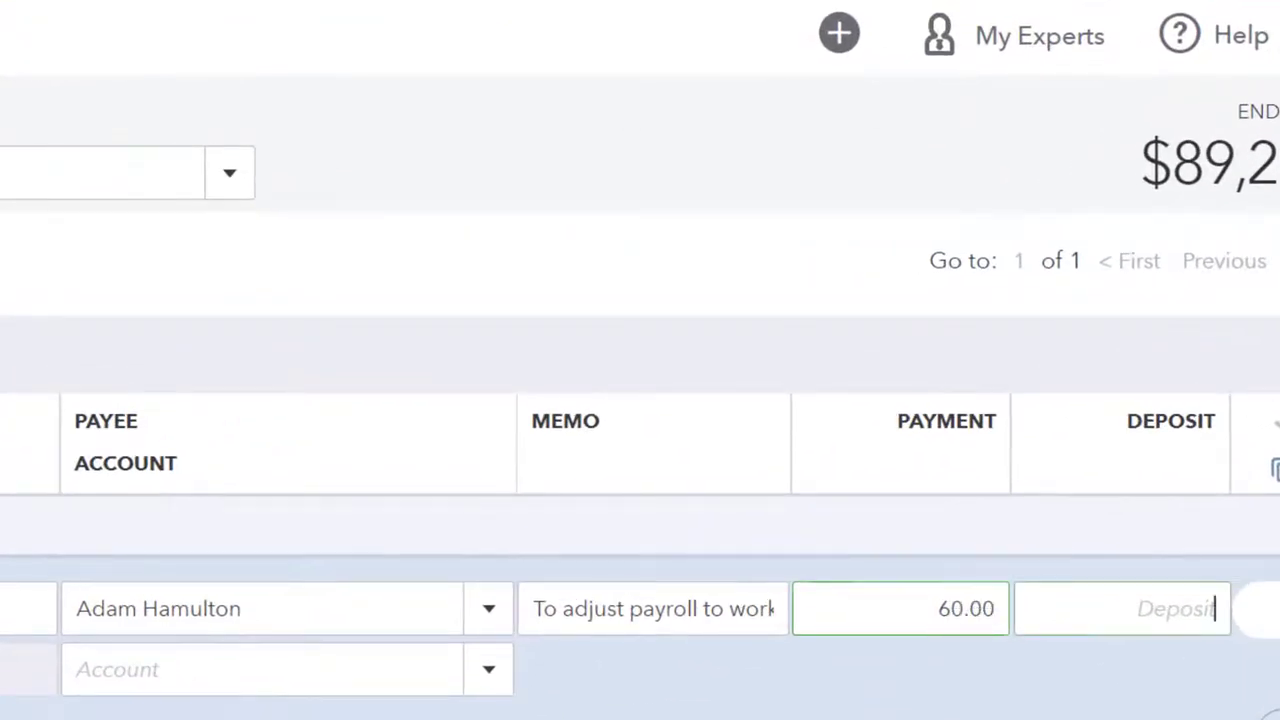
# - Charge the check to Payroll Liabilities:Federal Taxes (941/944) and save it despite the duplicate number
pyautogui.press('Tab')
pyautogui.press('Tab')
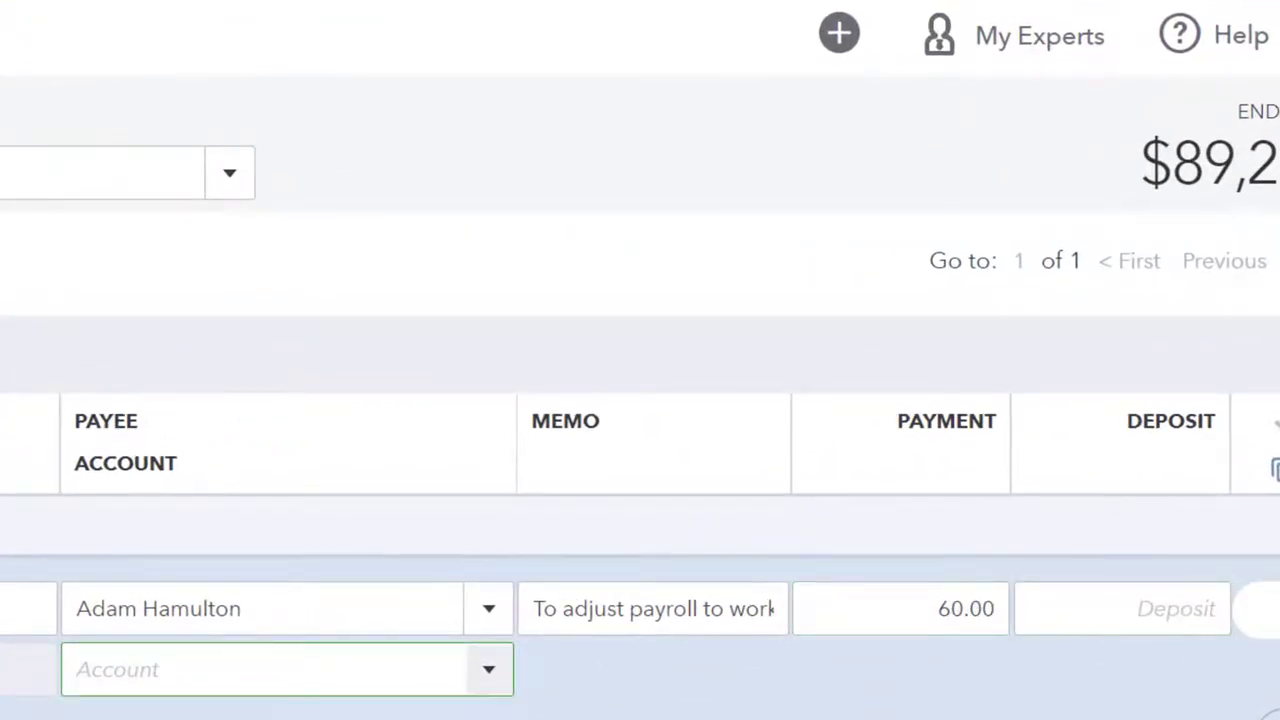
pyautogui.write('payro')
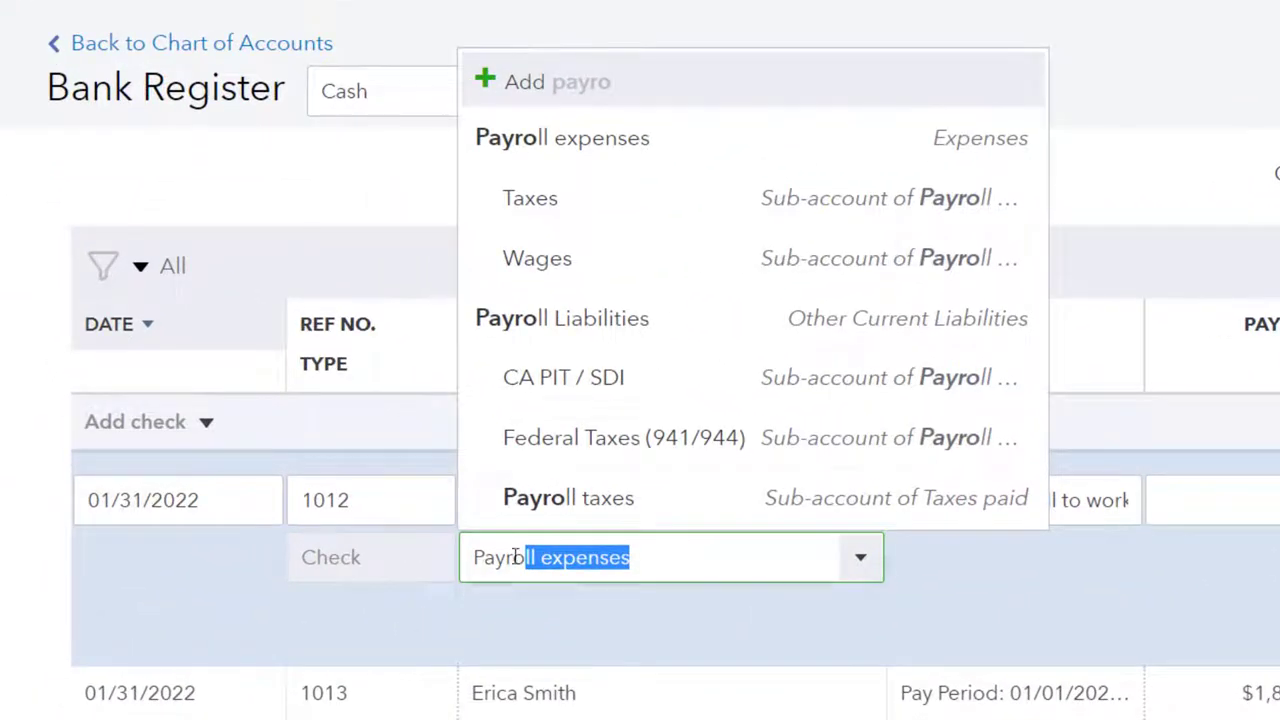
pyautogui.click(627, 458)
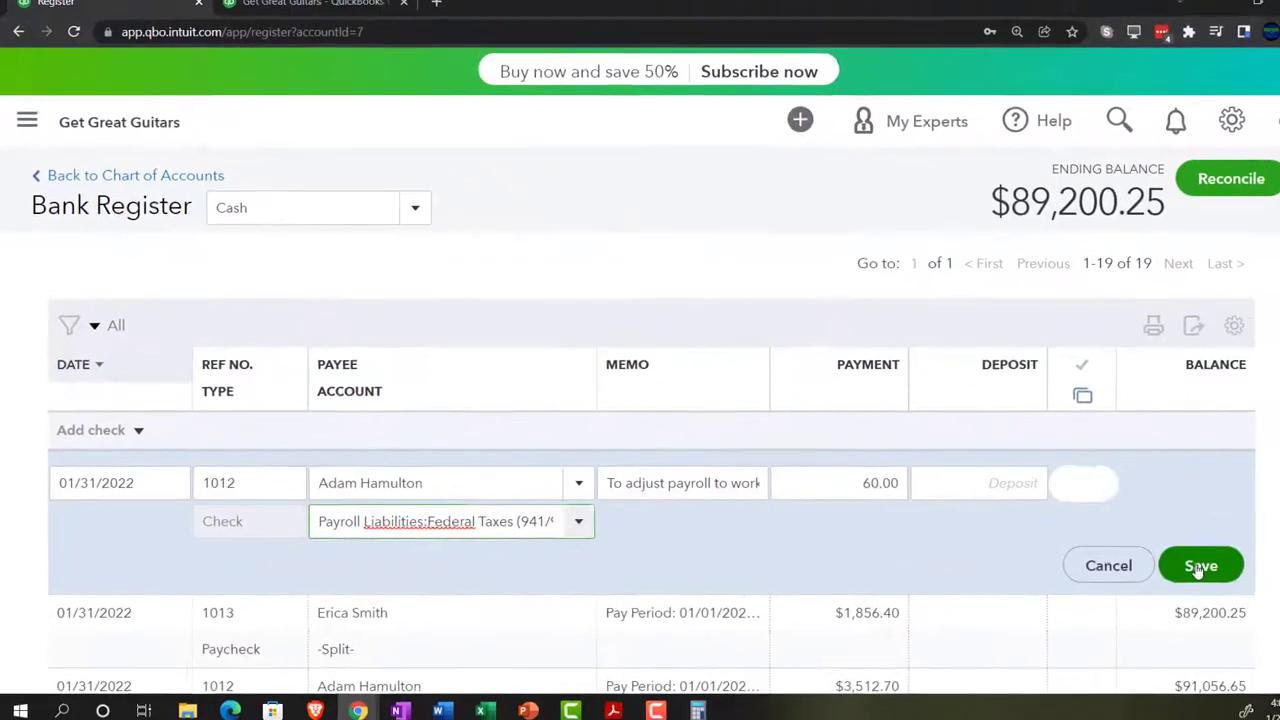
pyautogui.click(1166, 560)
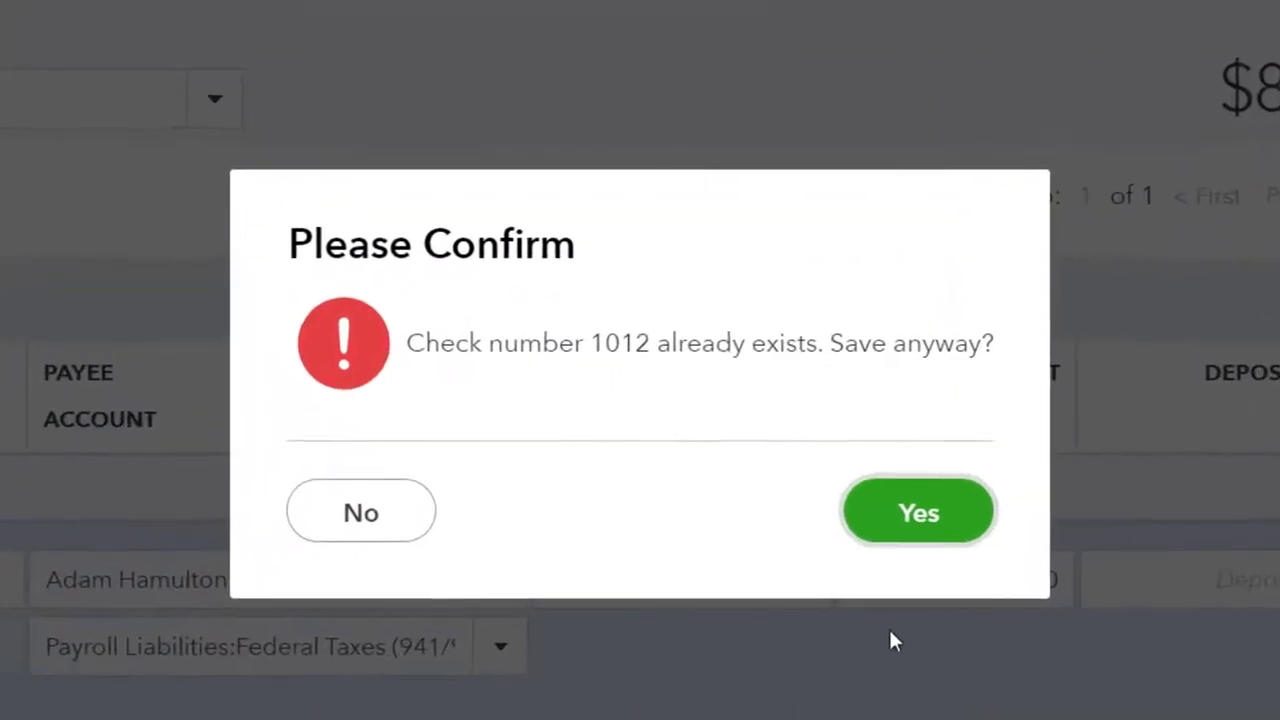
pyautogui.click(890, 534)
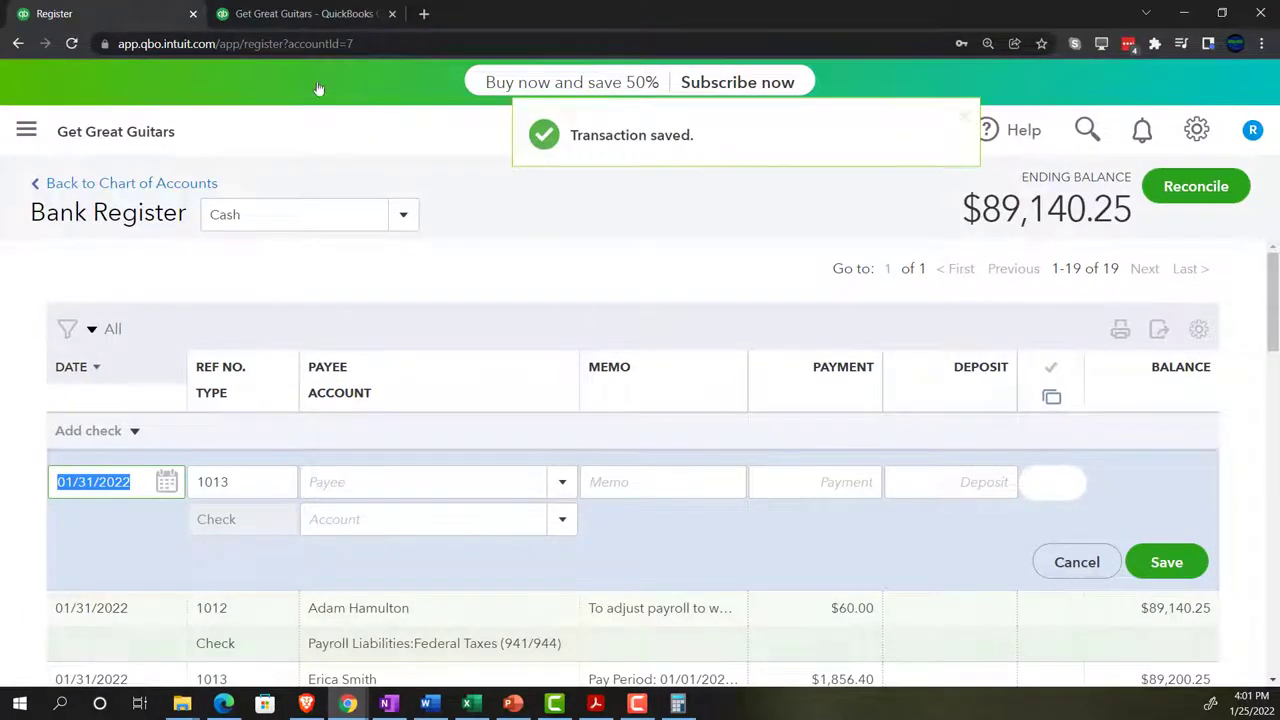
# - Drill into the 89,140.25 Cash debit on the Trial Balance and scroll its transactions
pyautogui.click(300, 14)
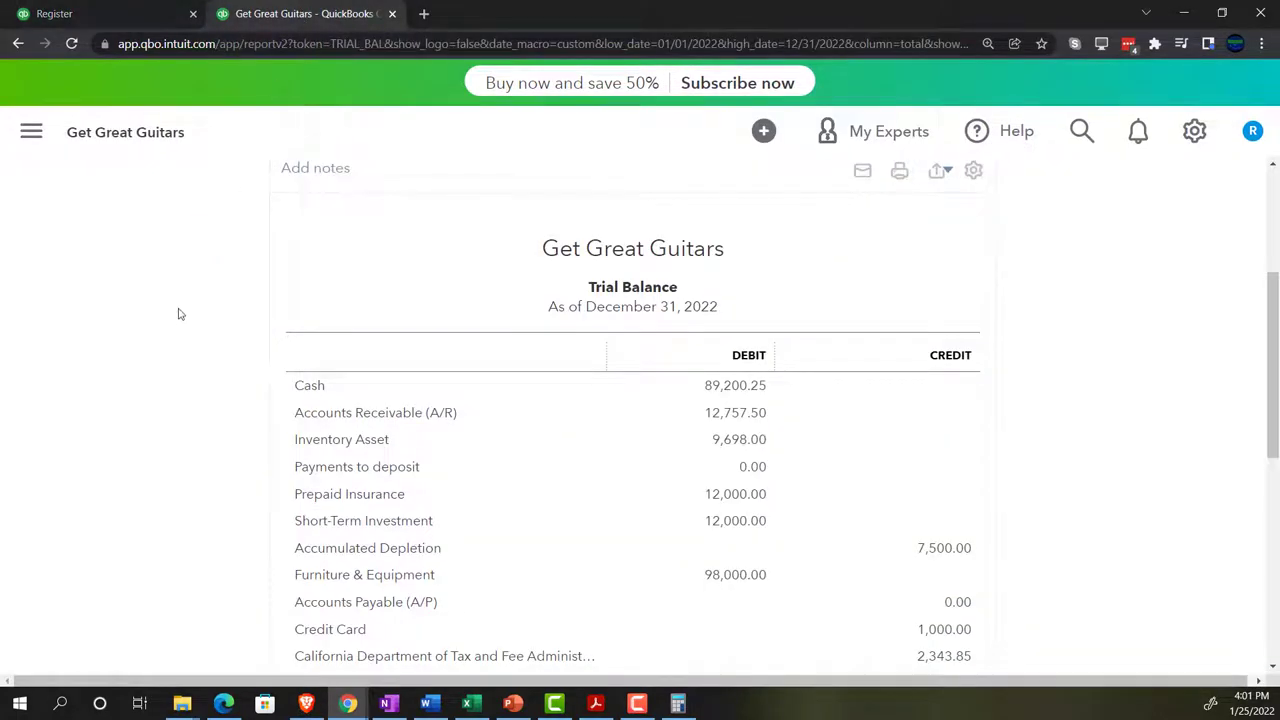
pyautogui.scroll(3, 177, 314)
pyautogui.scroll(-3, 366, 486)
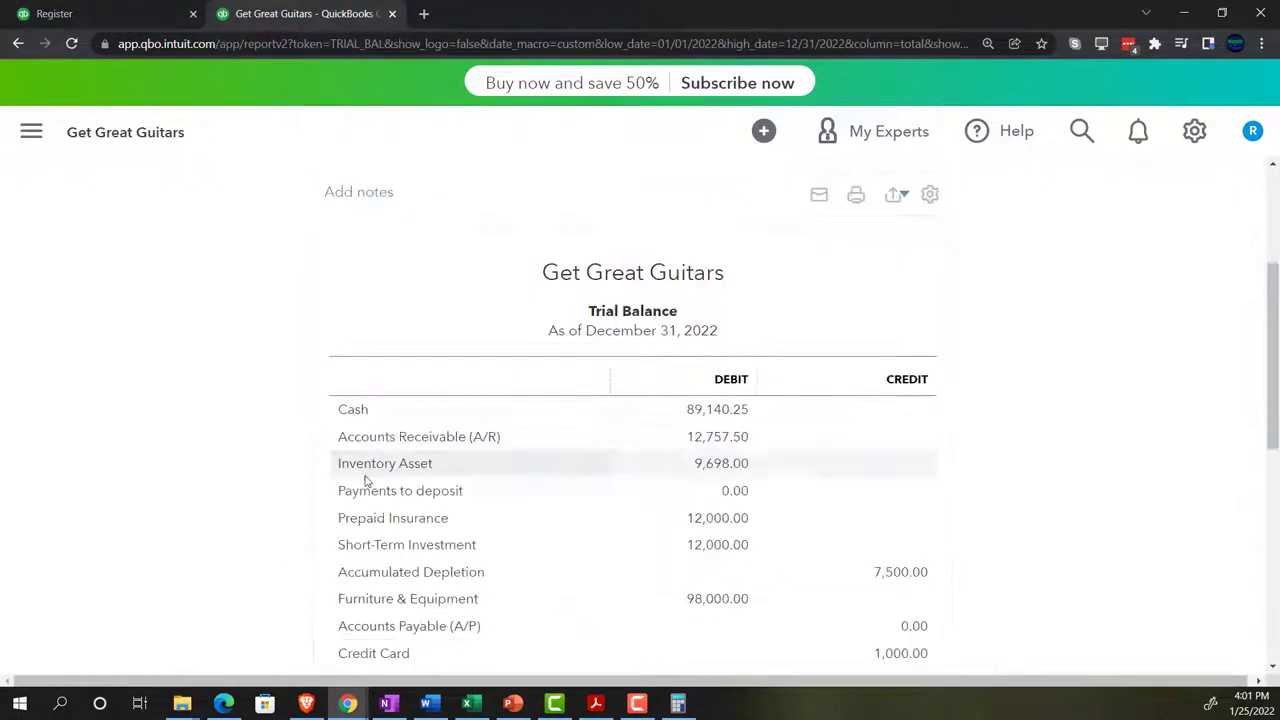
pyautogui.scroll(4, 283, 501)
pyautogui.scroll(-3, 283, 501)
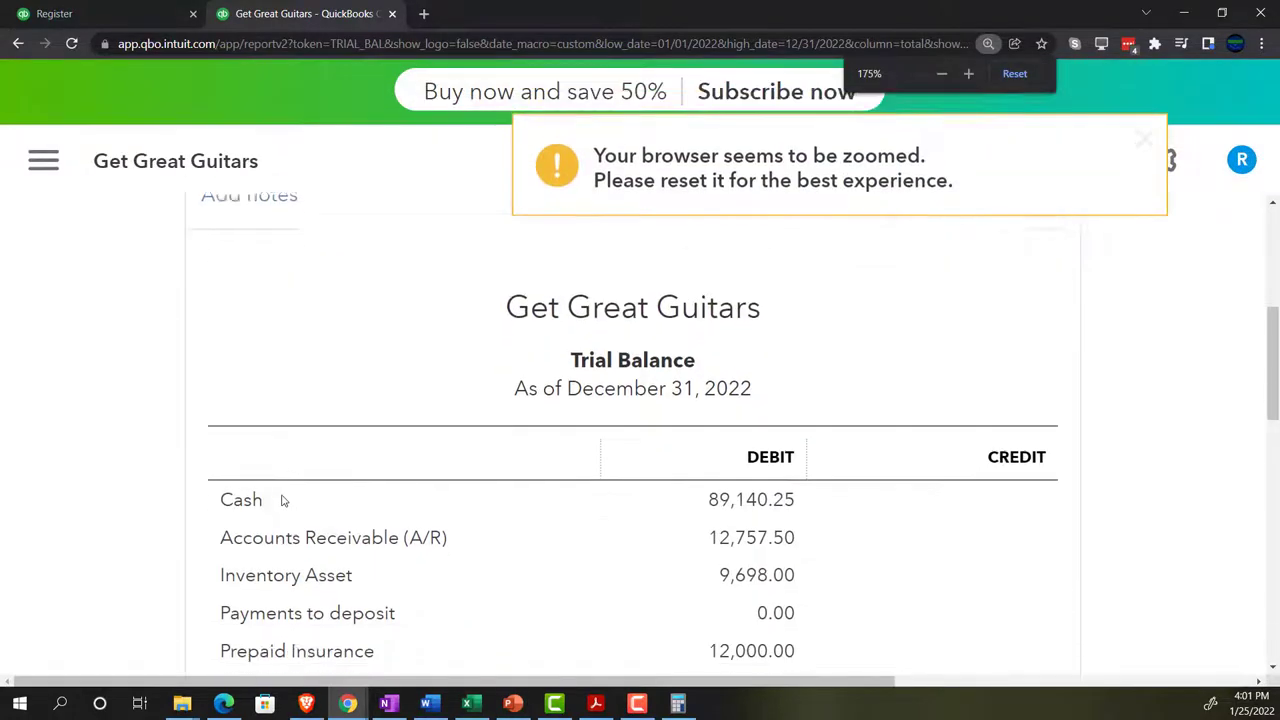
pyautogui.click(727, 392)
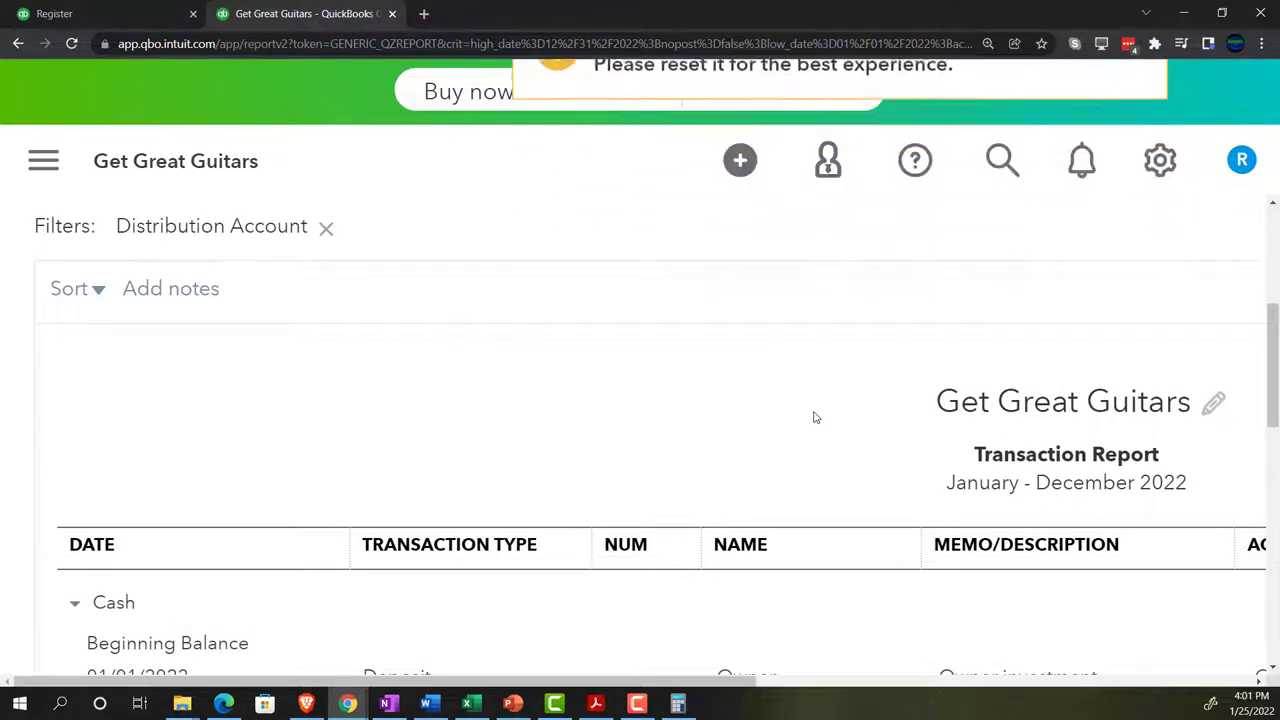
pyautogui.scroll(-2, 814, 420)
pyautogui.scroll(-1, 814, 418)
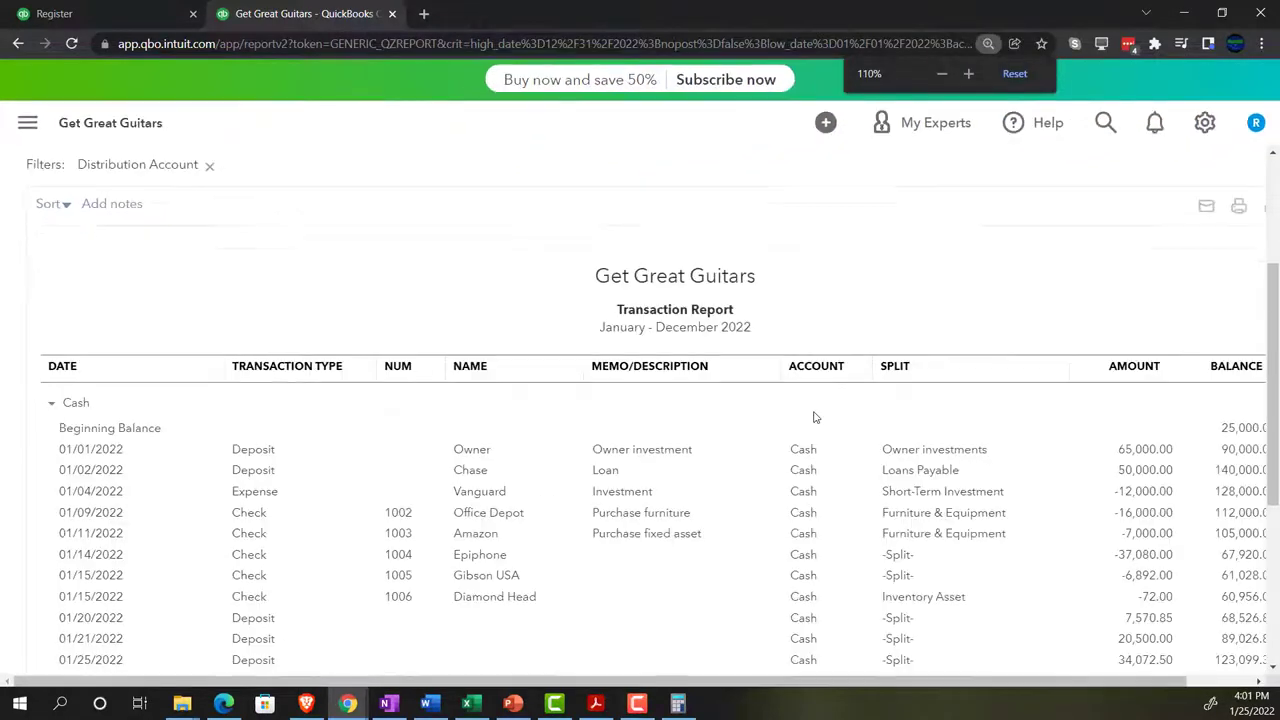
pyautogui.scroll(-5, 790, 440)
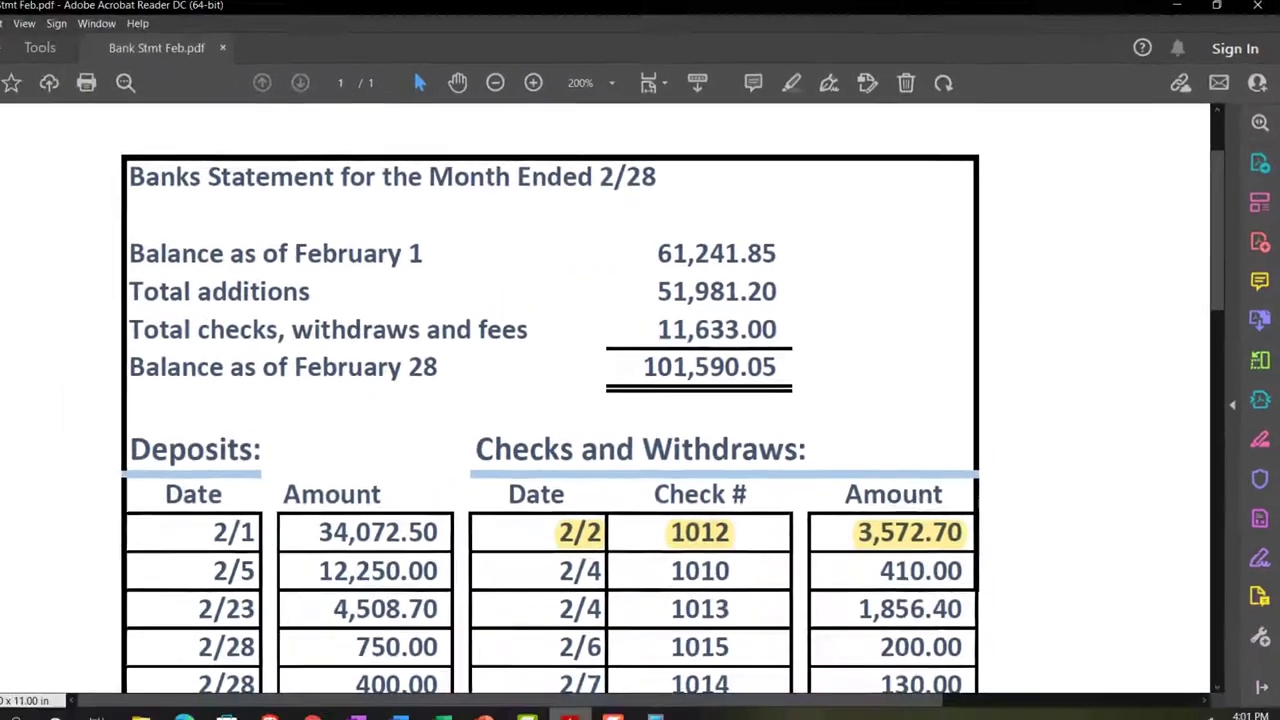
# - Minimize Acrobat Reader after comparing check 1012's 3,572.70 on the February statement
pyautogui.click(597, 705)
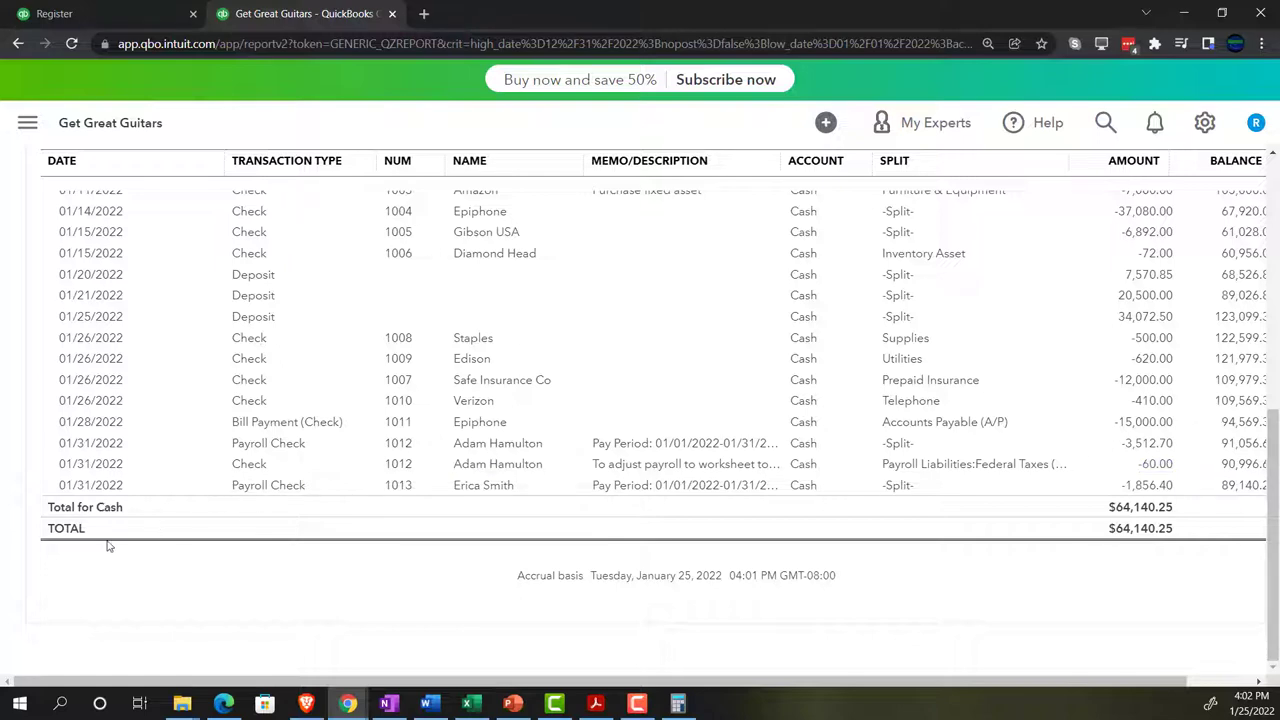
# - Go back to the Trial Balance summary and check the Excel Payroll Adj sheet
pyautogui.scroll(15, 94, 543)
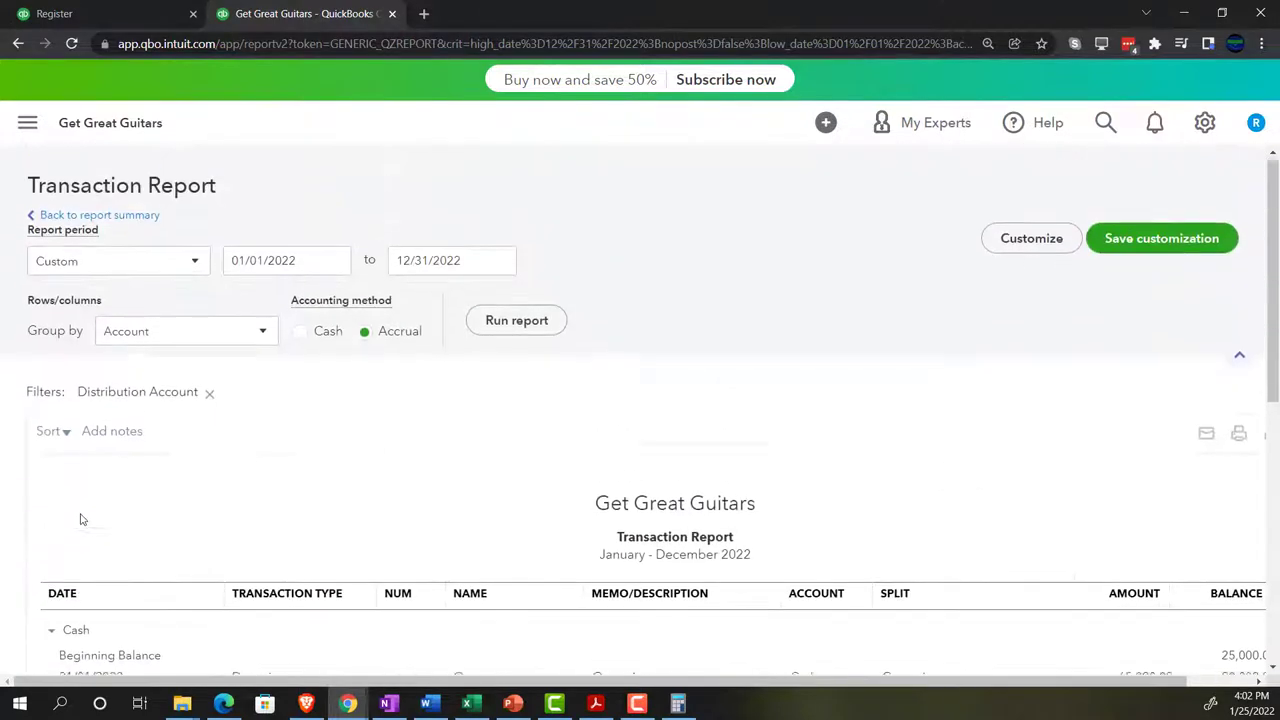
pyautogui.click(131, 221)
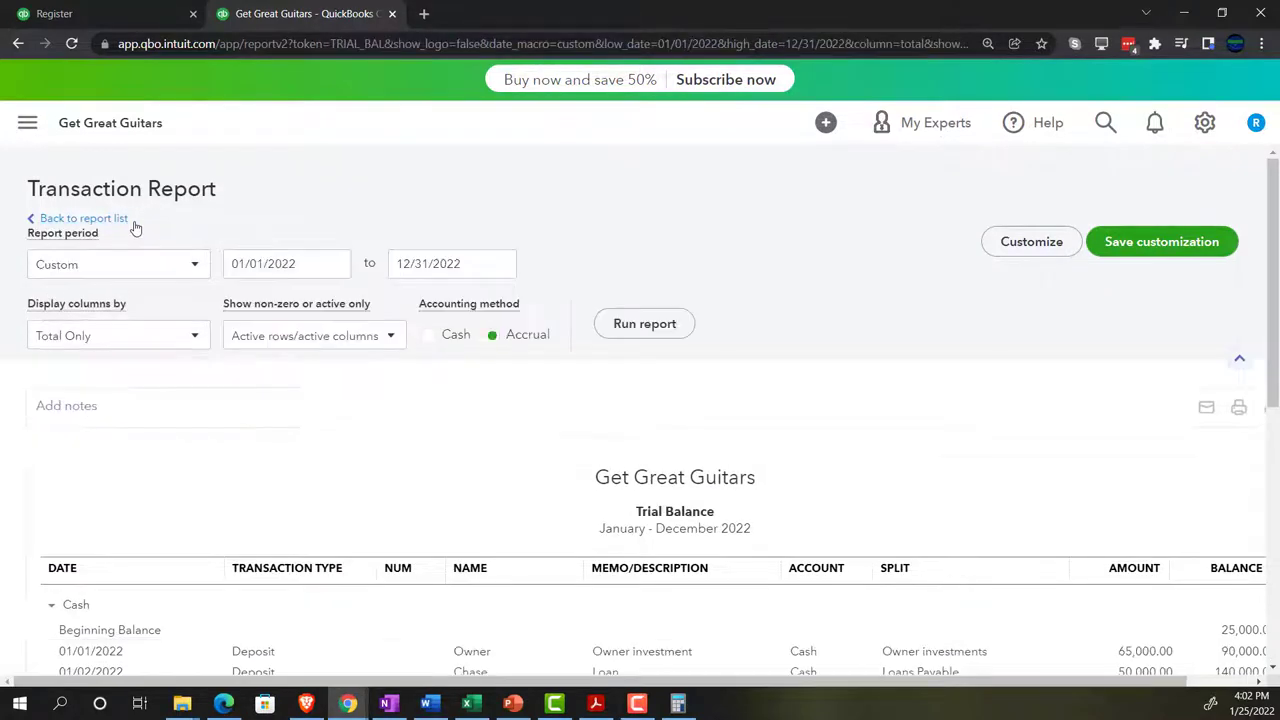
pyautogui.scroll(-4, 136, 229)
pyautogui.click(469, 703)
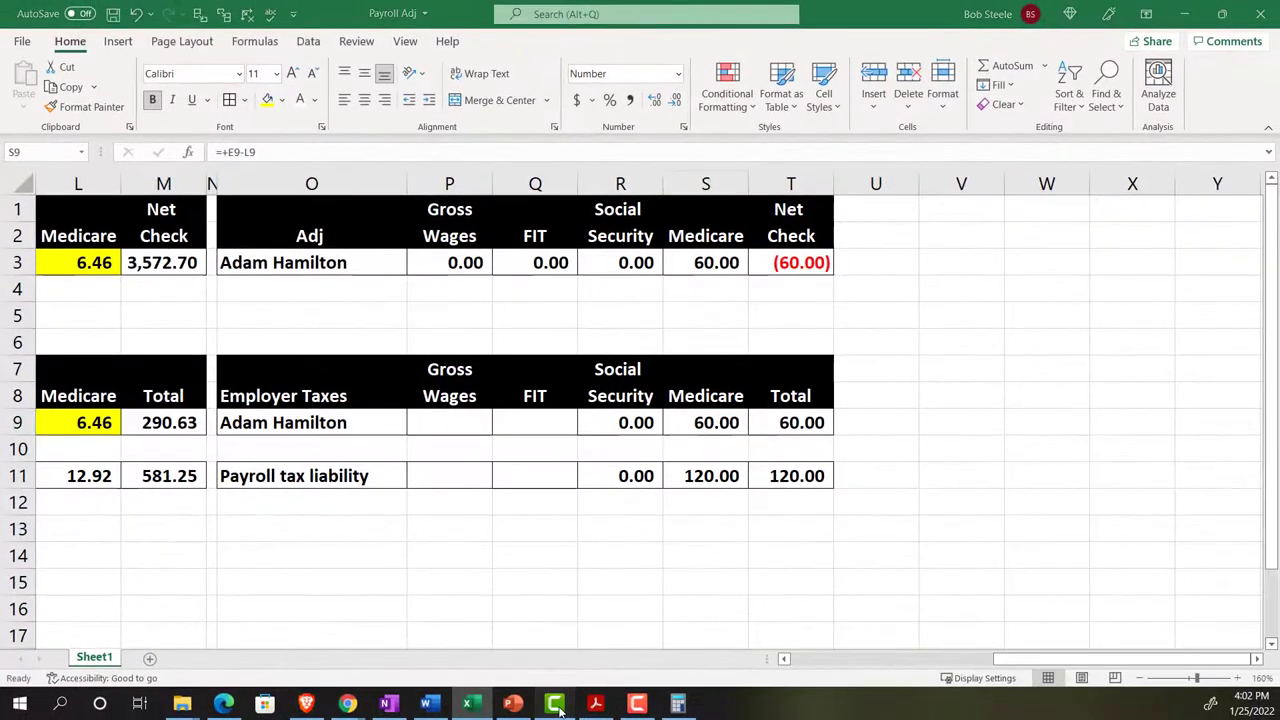
# - Hide the recorder window and return to the Cash bank register in QuickBooks
pyautogui.click(556, 705)
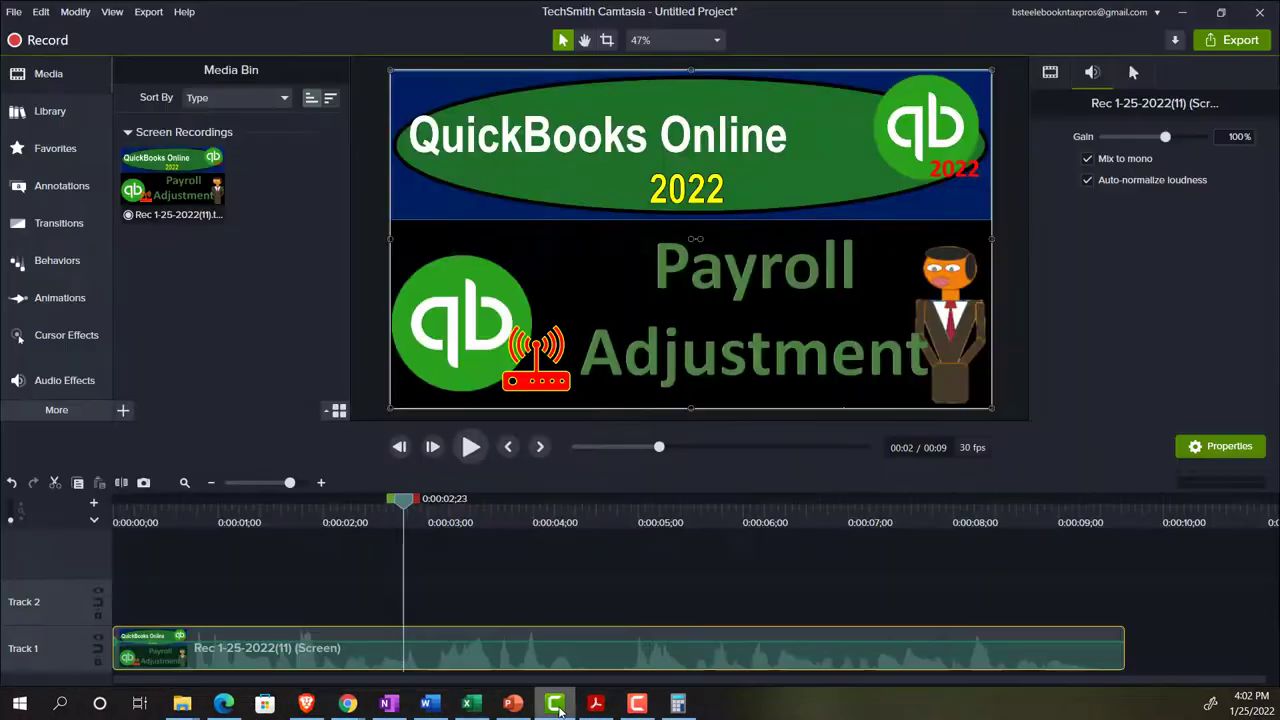
pyautogui.click(556, 705)
pyautogui.moveTo(347, 704)
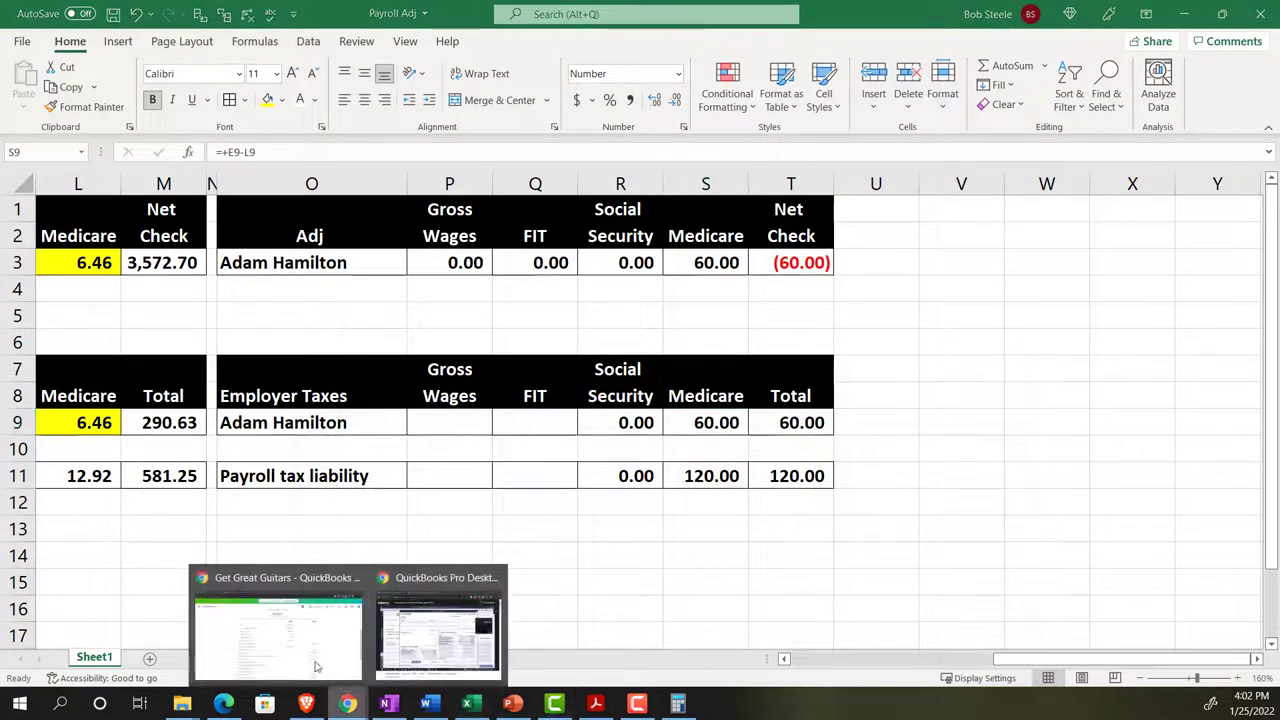
pyautogui.click(255, 662)
pyautogui.click(120, 14)
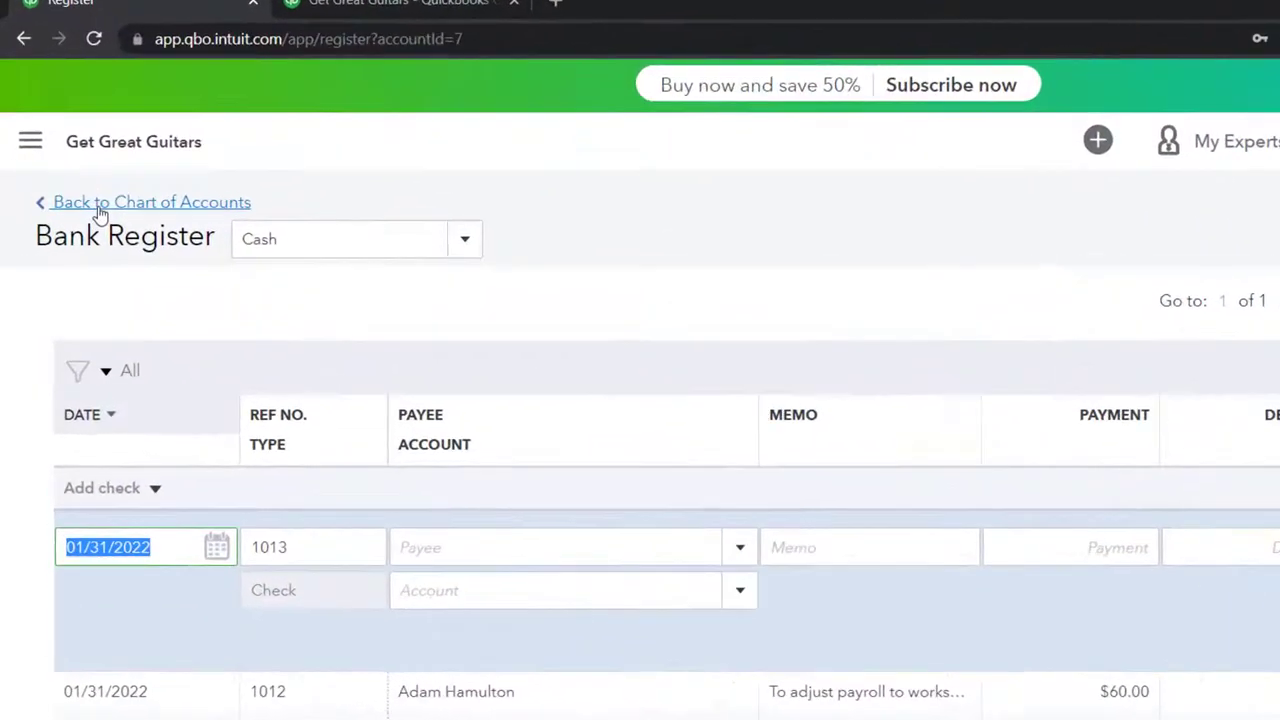
# - Scroll the Chart of Accounts down to Federal Taxes (941/944) and open its register
pyautogui.click(88, 169)
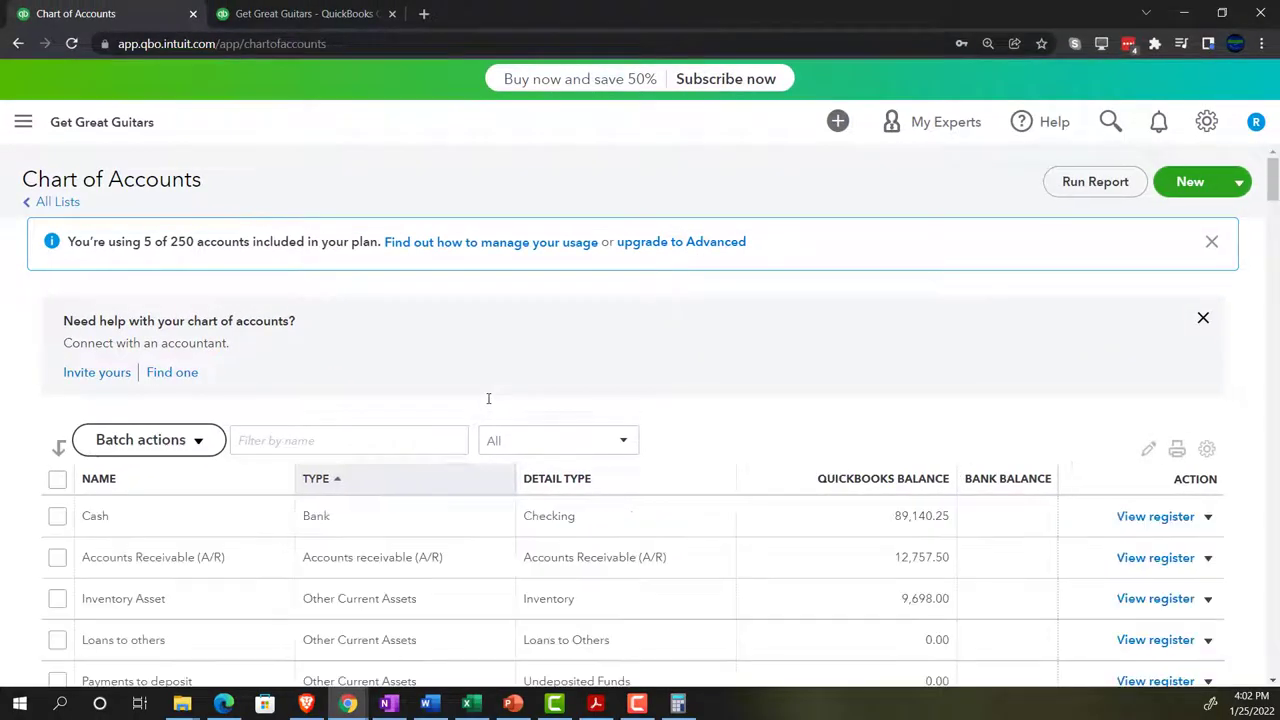
pyautogui.scroll(-3, 490, 383)
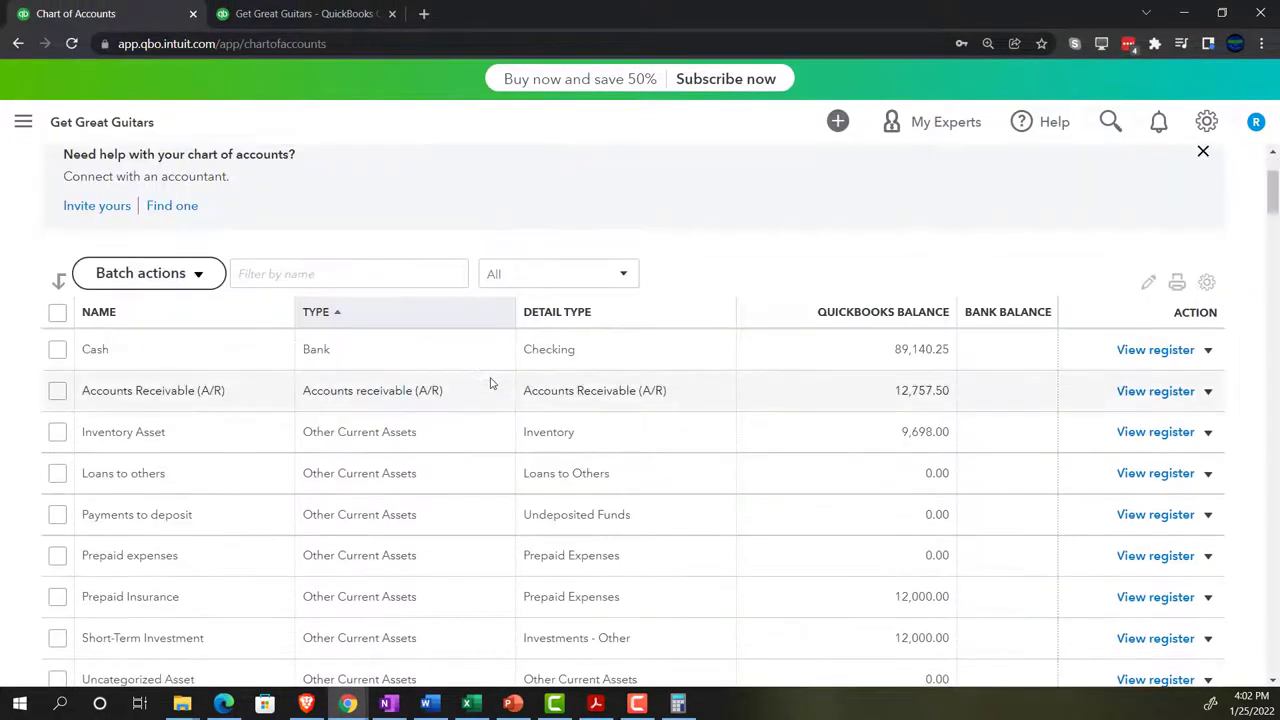
pyautogui.scroll(-1, 490, 383)
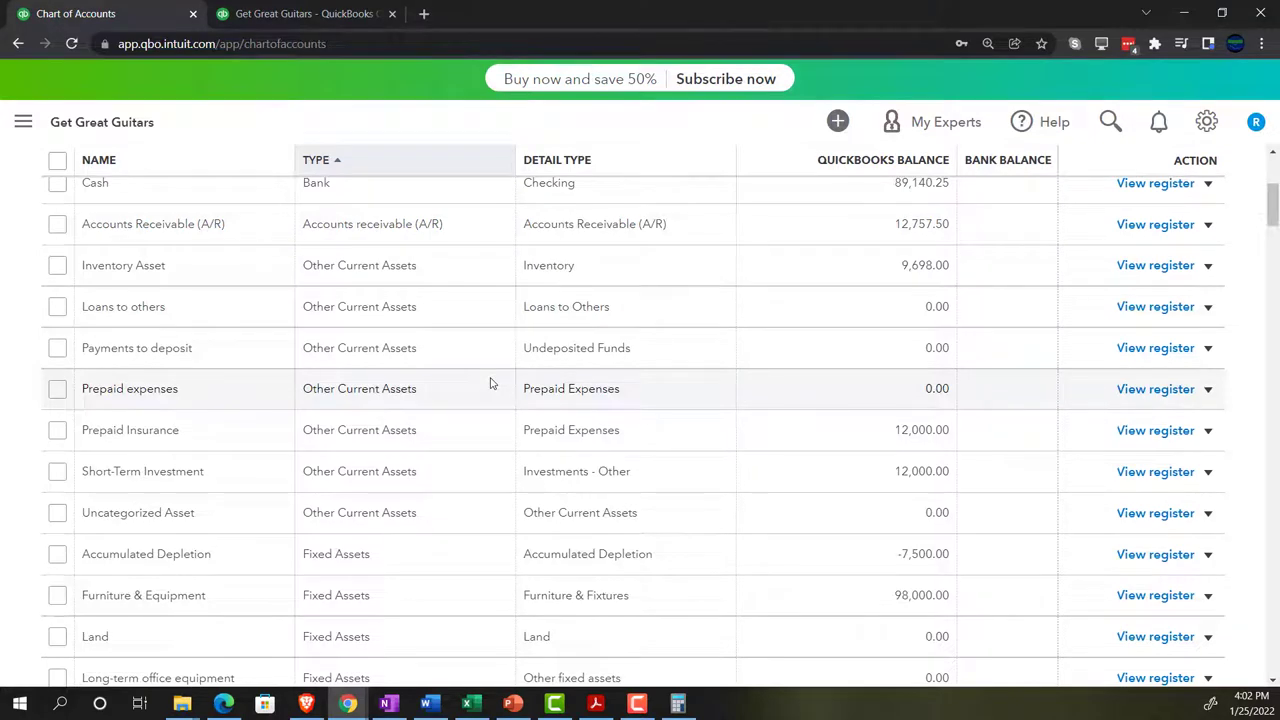
pyautogui.scroll(-1, 490, 383)
pyautogui.scroll(-1, 490, 383)
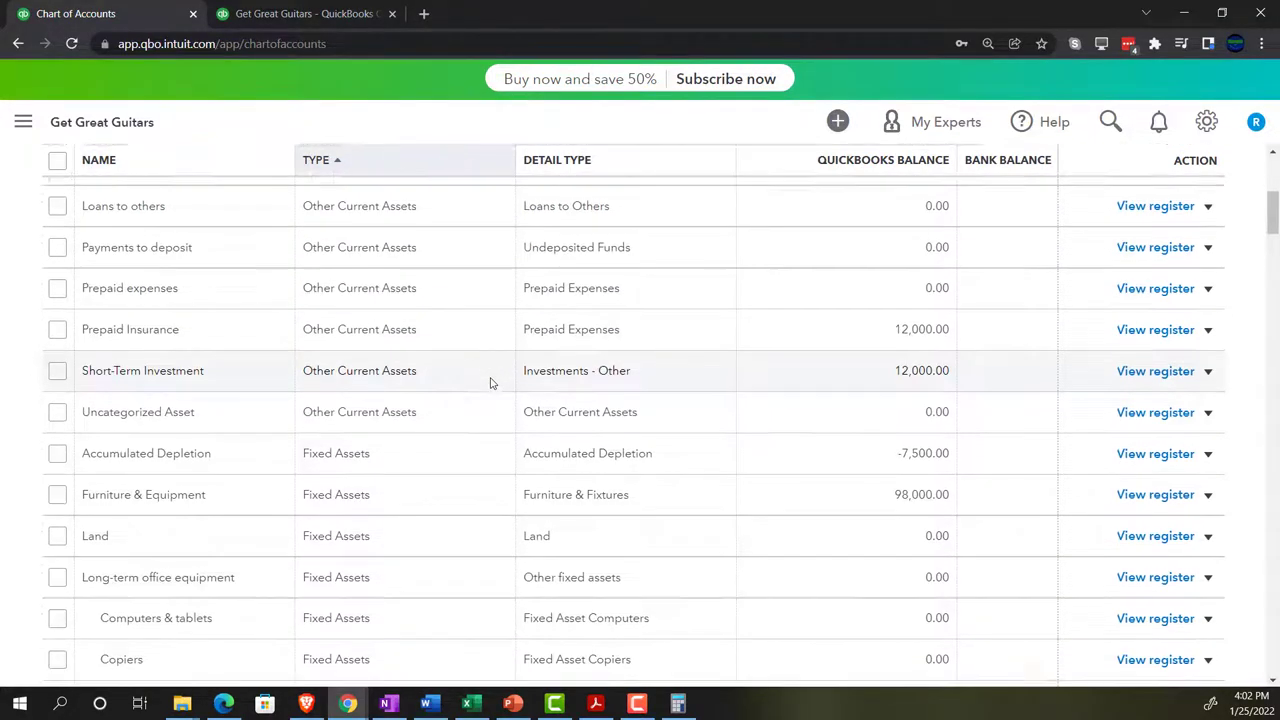
pyautogui.scroll(-3, 490, 383)
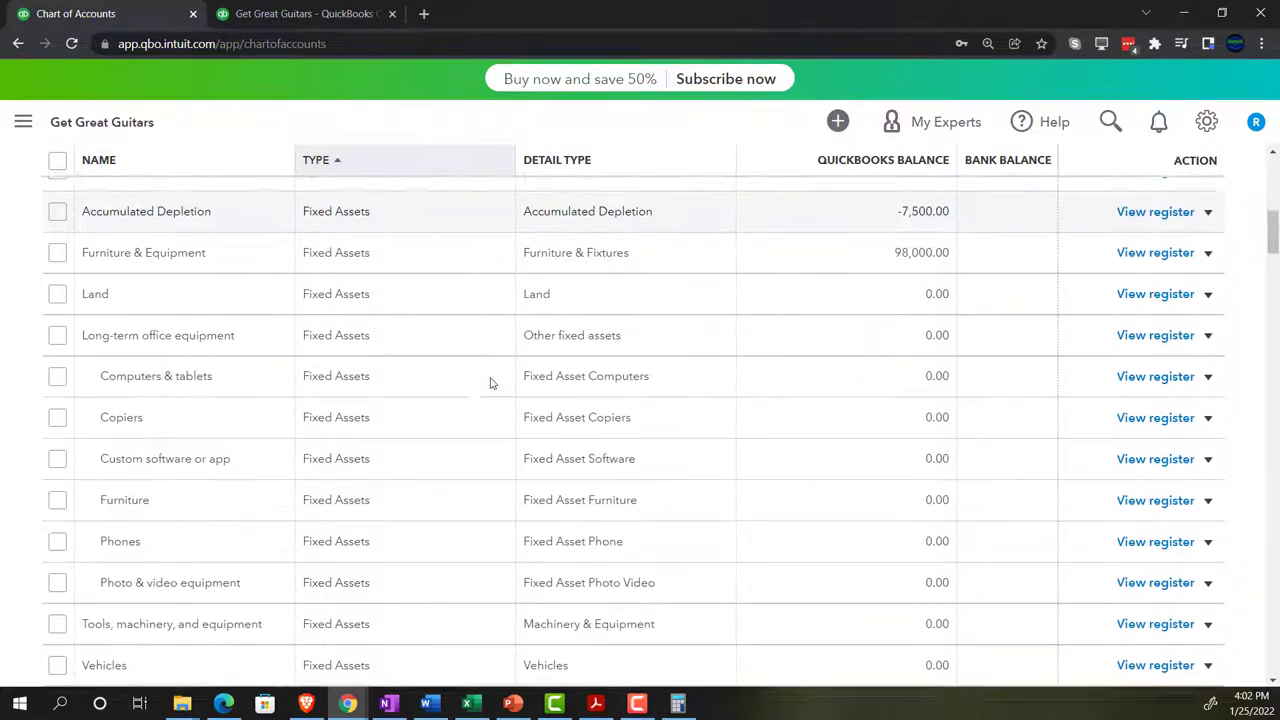
pyautogui.scroll(-4, 454, 425)
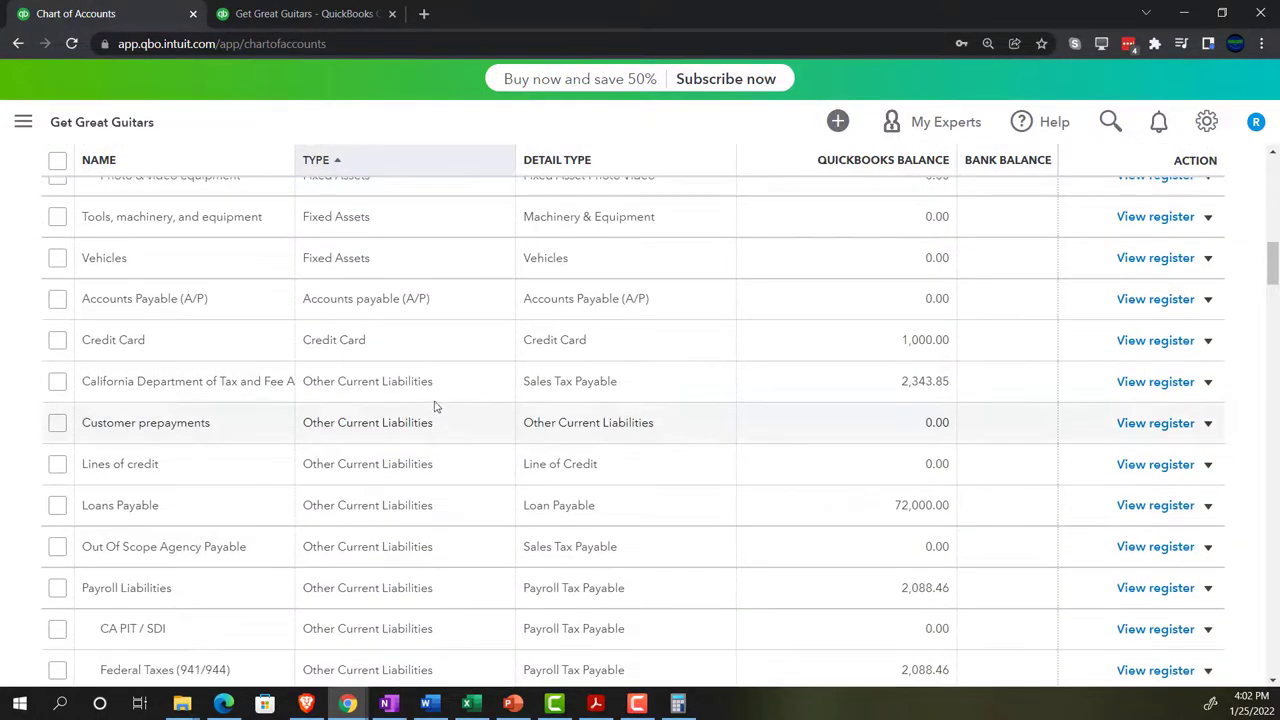
pyautogui.scroll(-1, 434, 403)
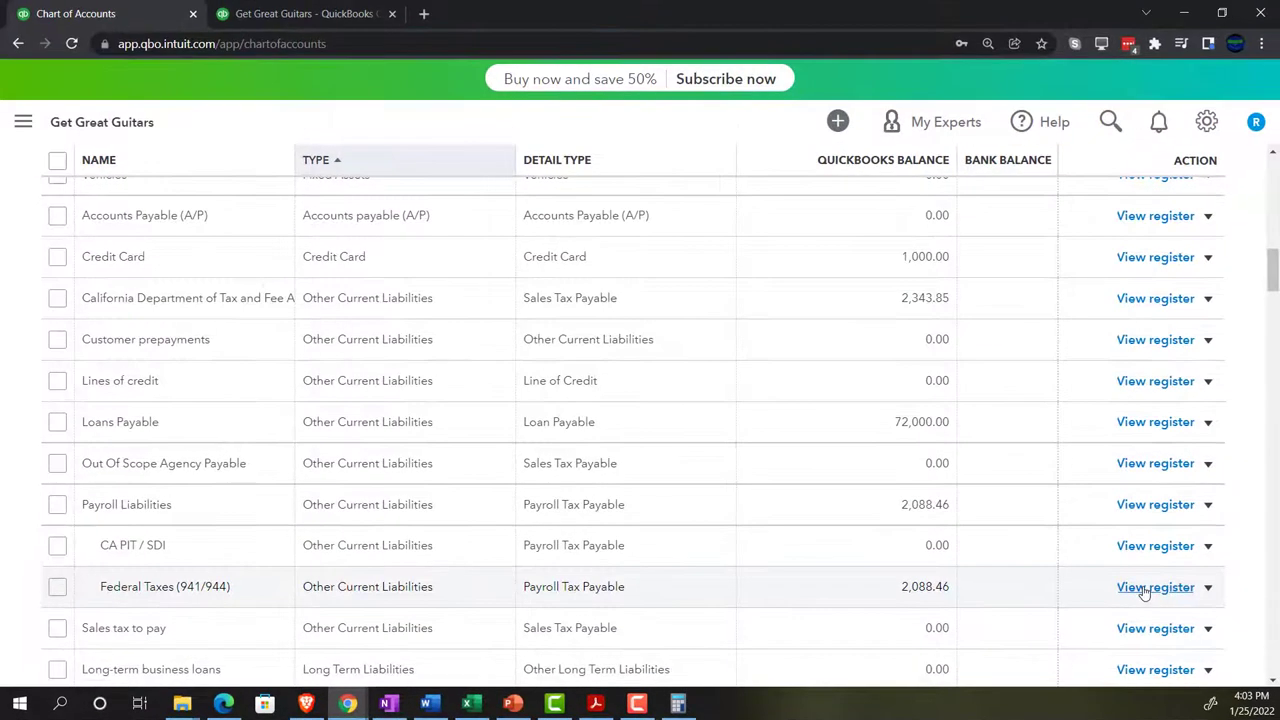
pyautogui.click(1210, 549)
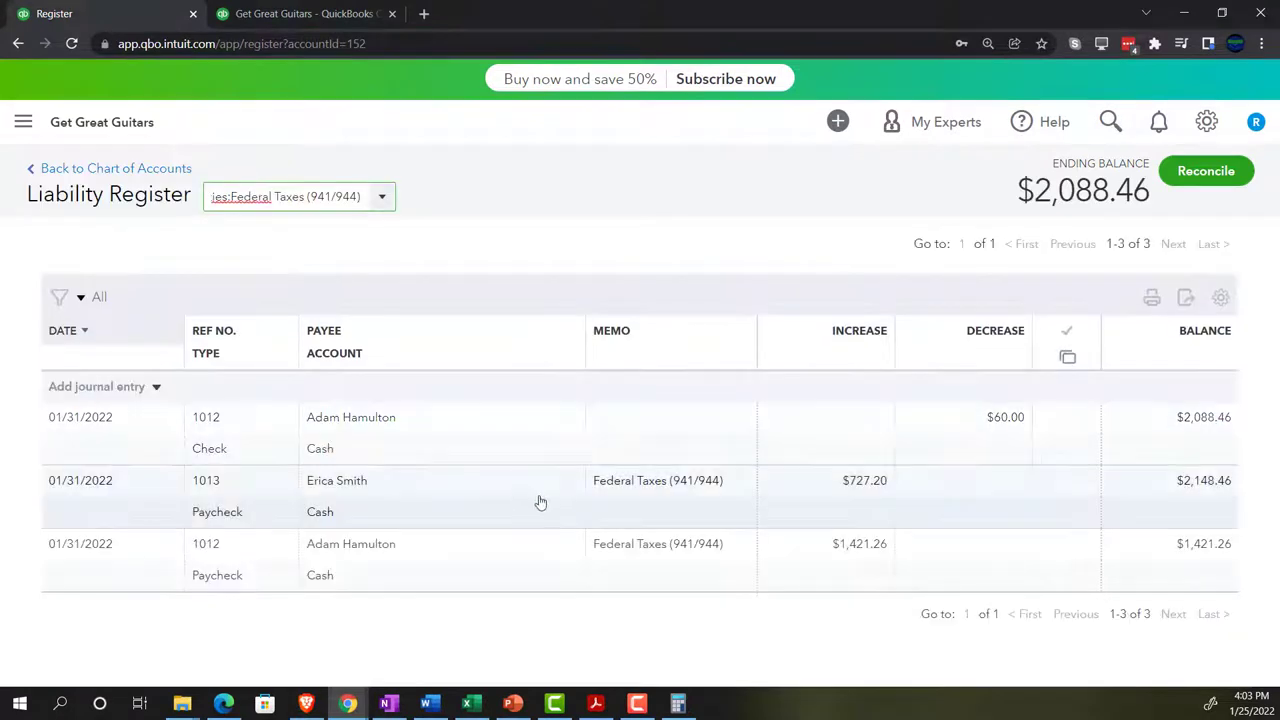
# - Start a 01/31/2022 journal entry with a memo on adjusting payroll to the worksheet and bank statement
pyautogui.click(157, 390)
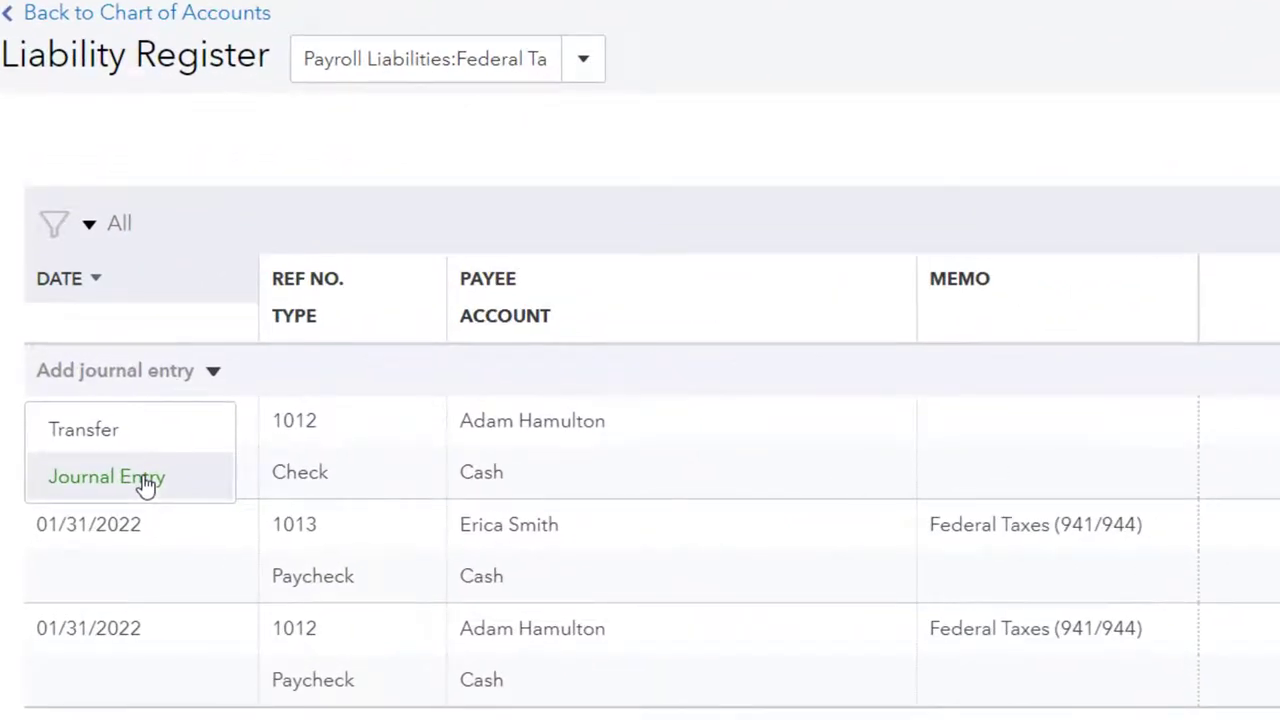
pyautogui.click(145, 480)
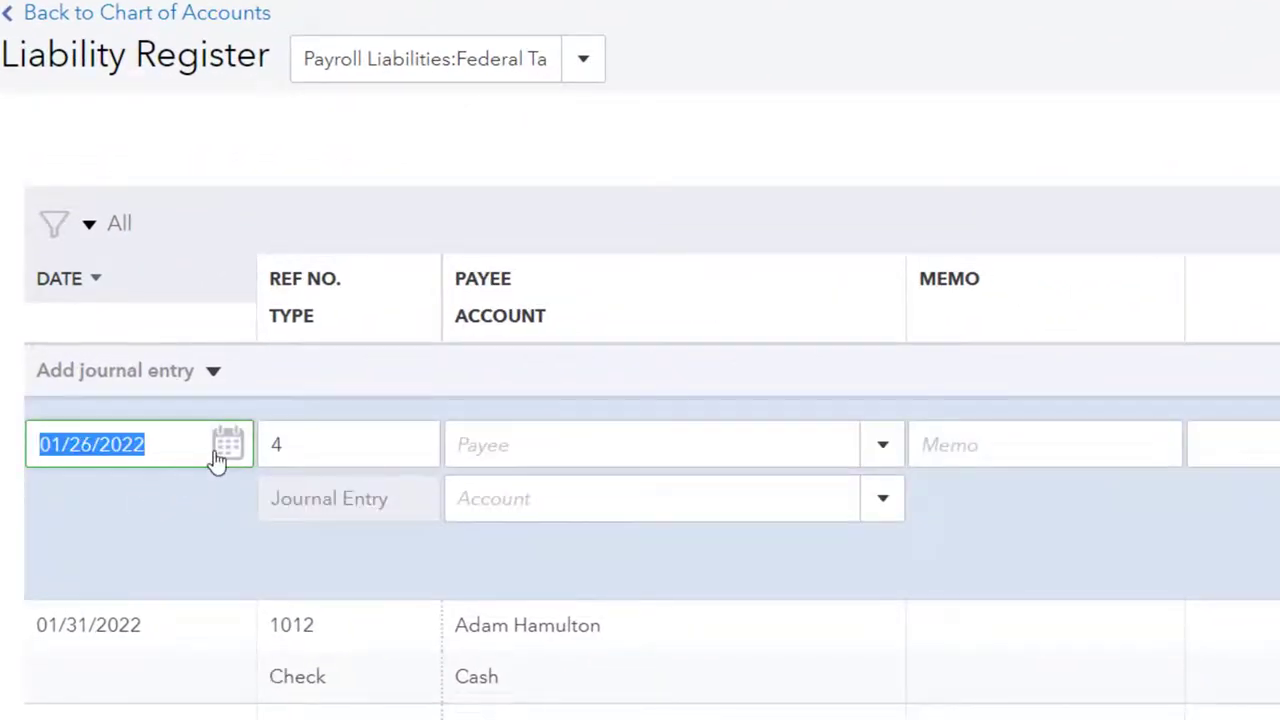
pyautogui.press('+')
pyautogui.press('+')
pyautogui.press('+')
pyautogui.press('+')
pyautogui.press('Tab')
pyautogui.press('Tab')
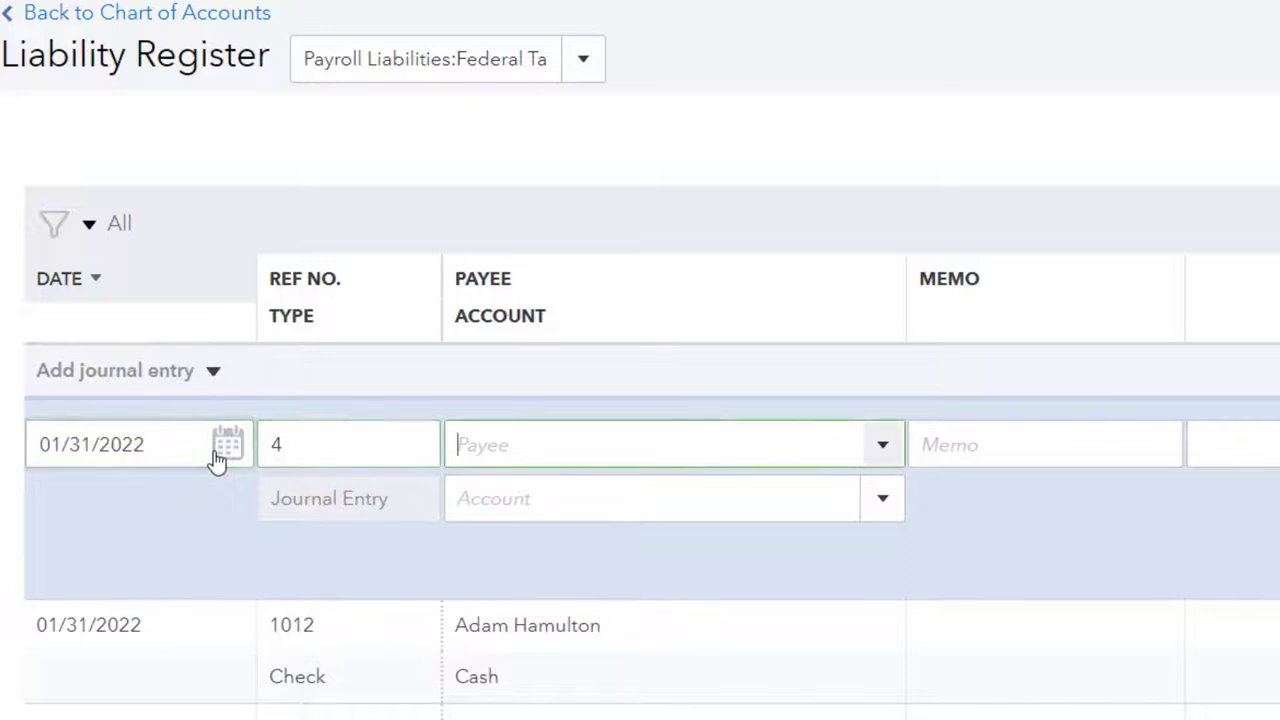
pyautogui.press('Tab')
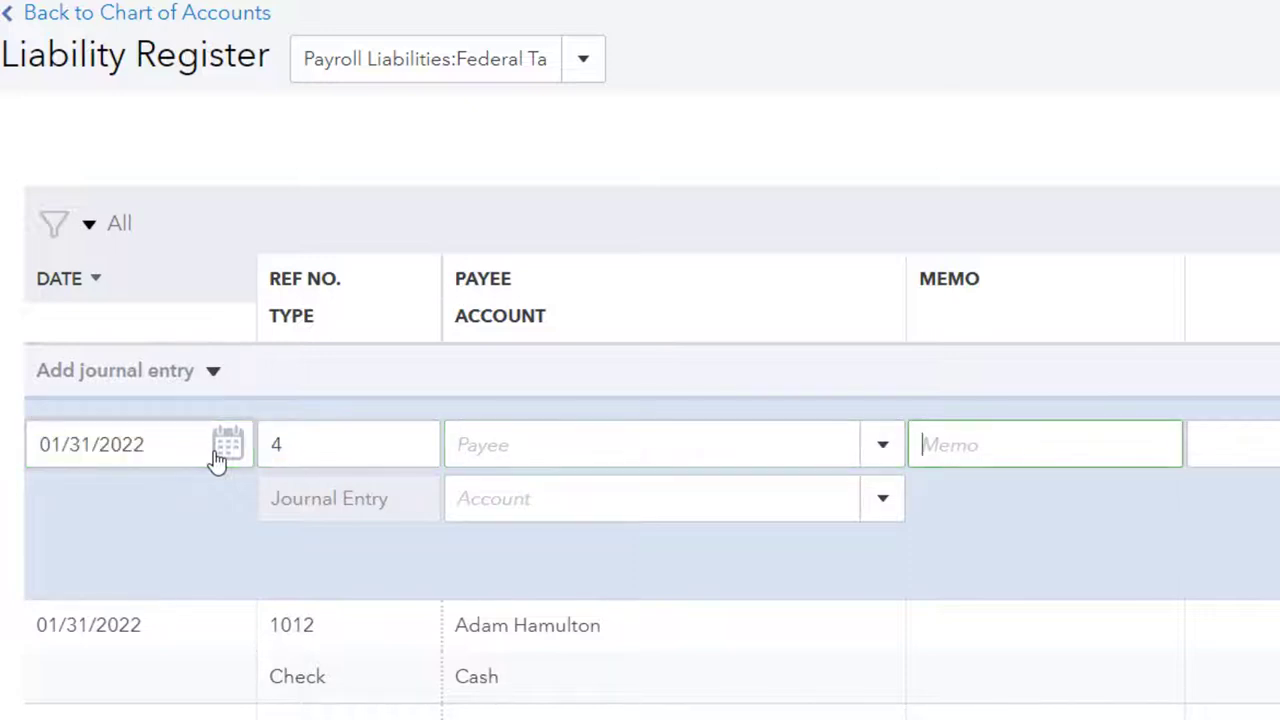
pyautogui.write('To adjust ')
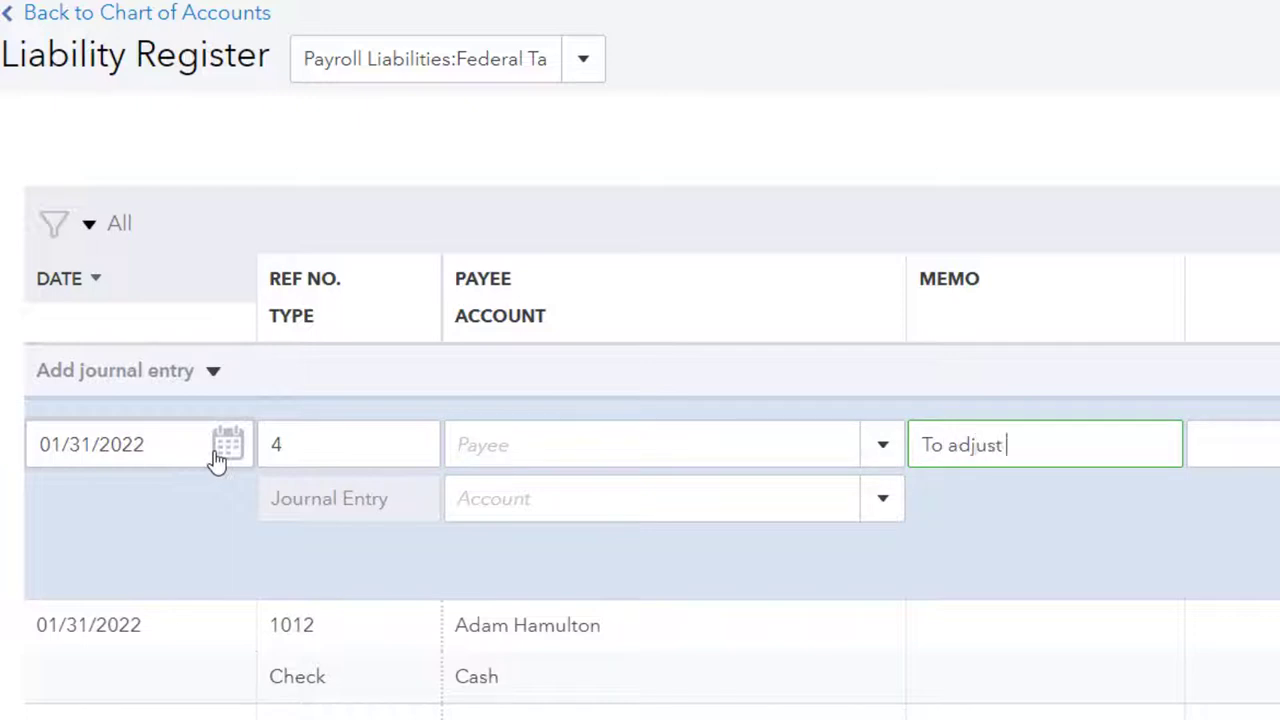
pyautogui.write('payroll to reconcil')
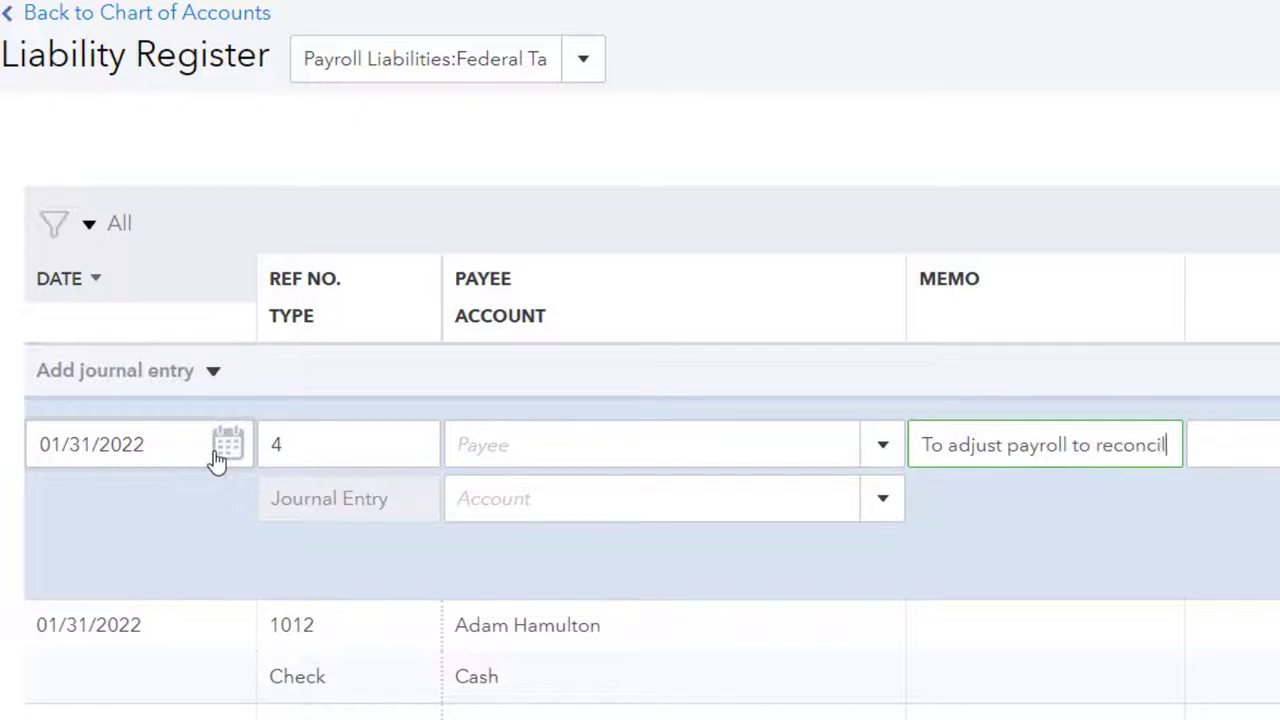
pyautogui.write('e to worksheet and')
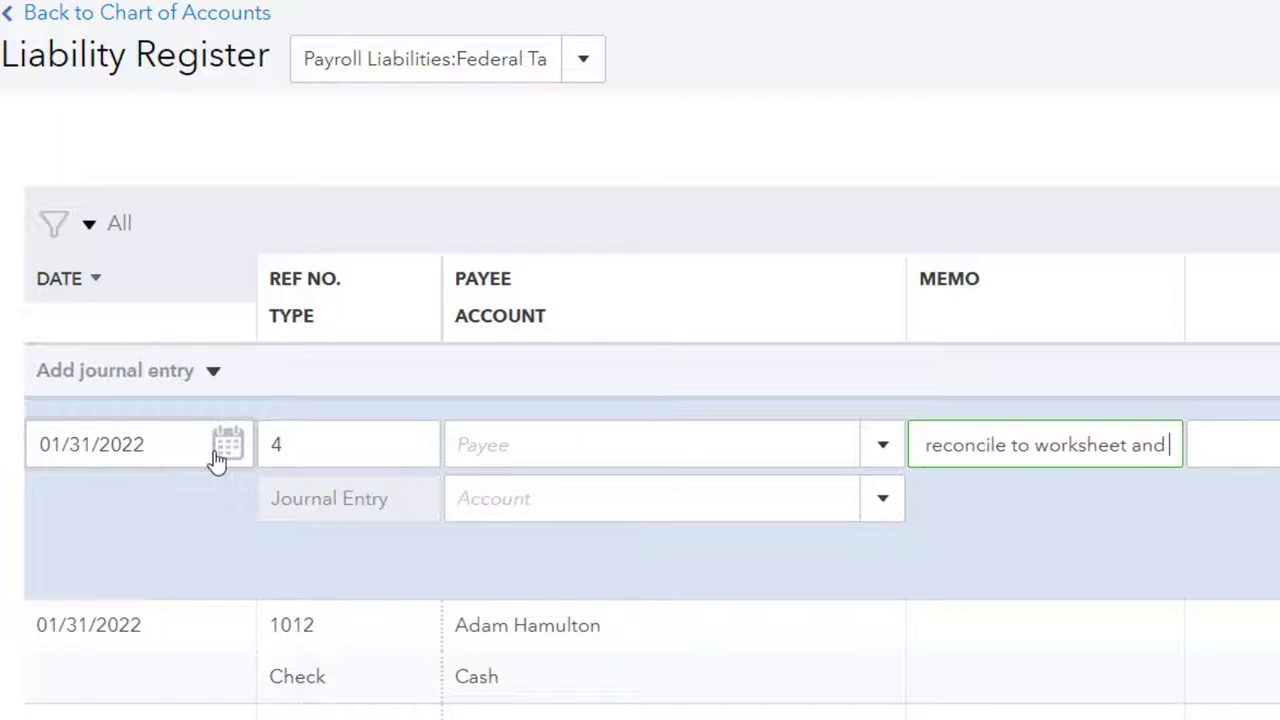
pyautogui.write(' banks')
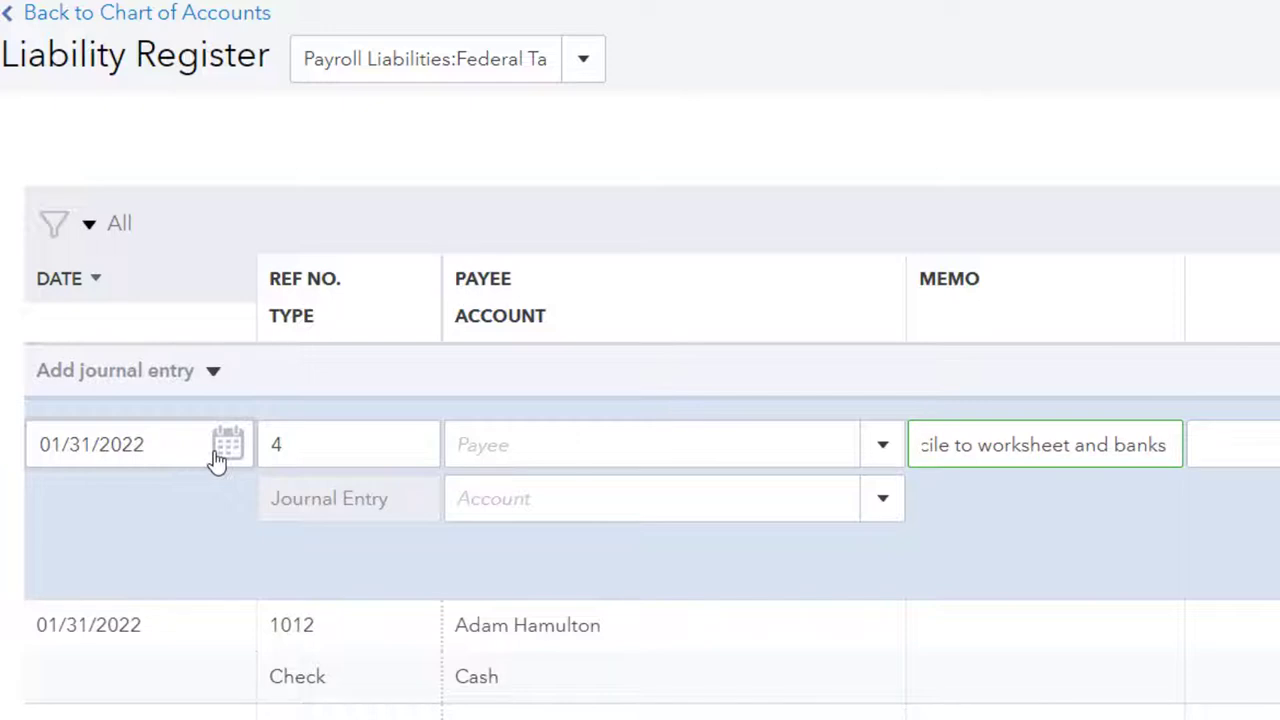
pyautogui.press('BackSpace')
pyautogui.write('stmt fo')
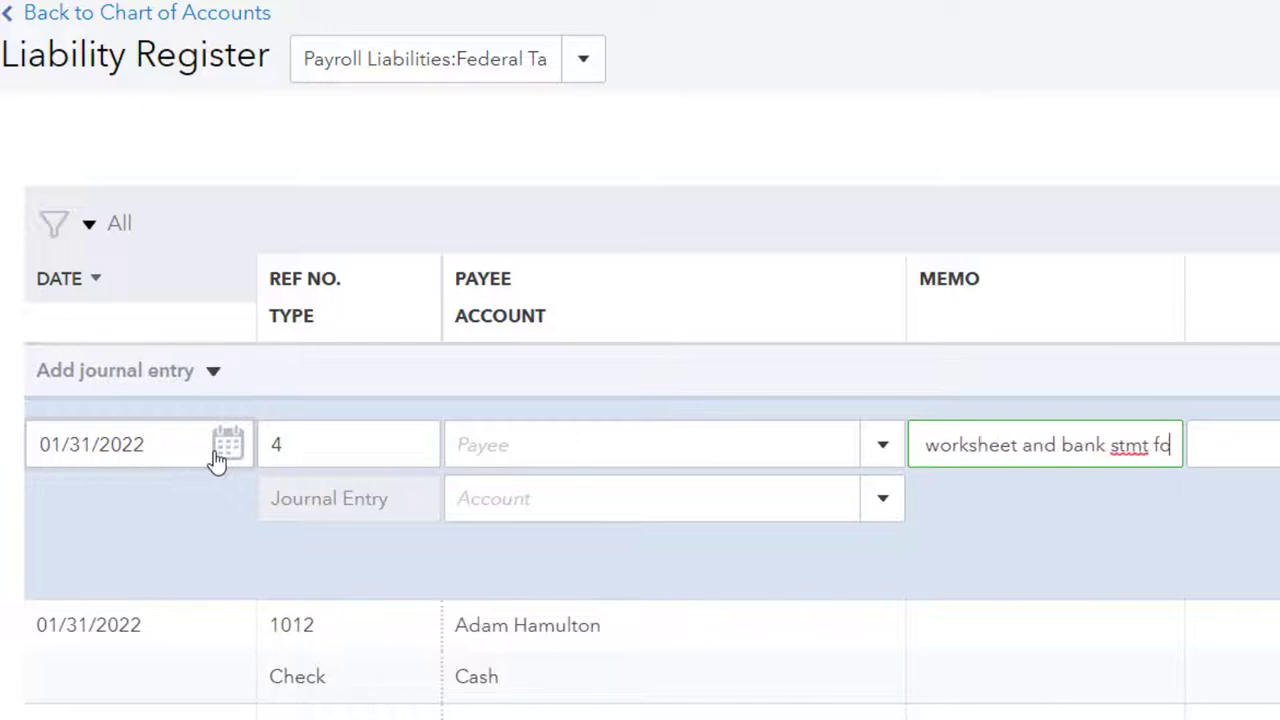
pyautogui.write('r practice p')
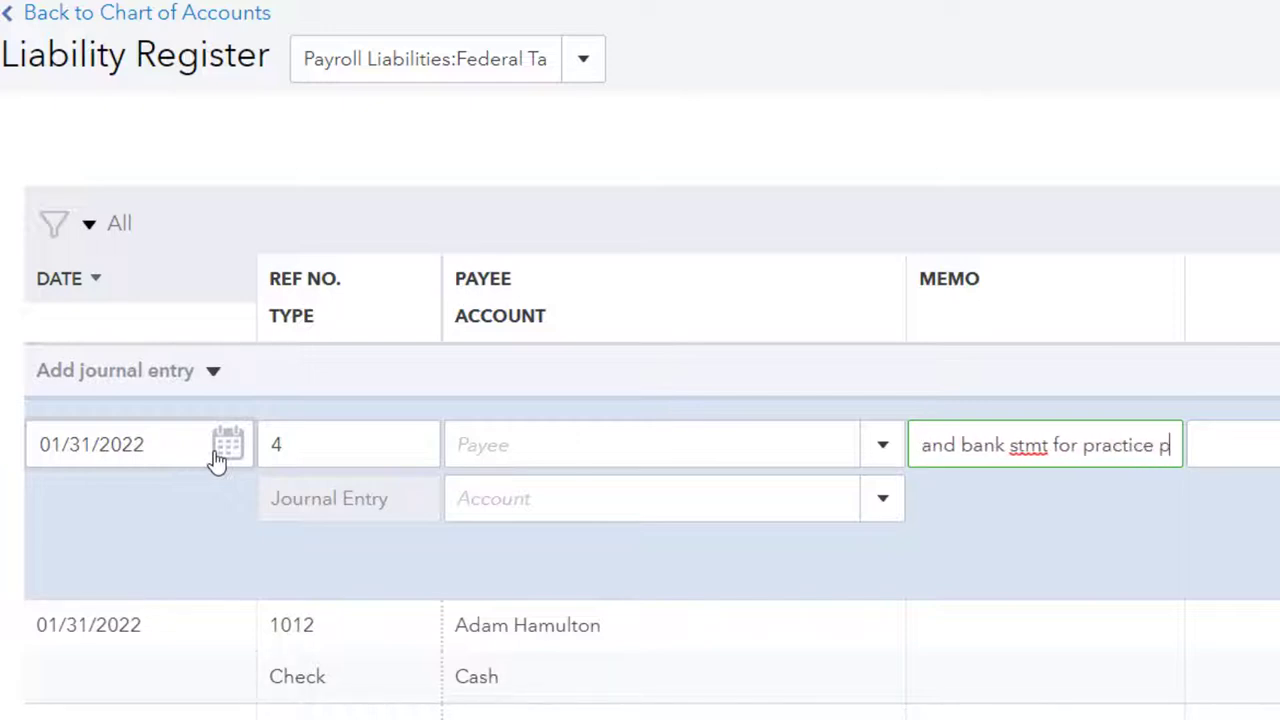
pyautogui.write('roblem')
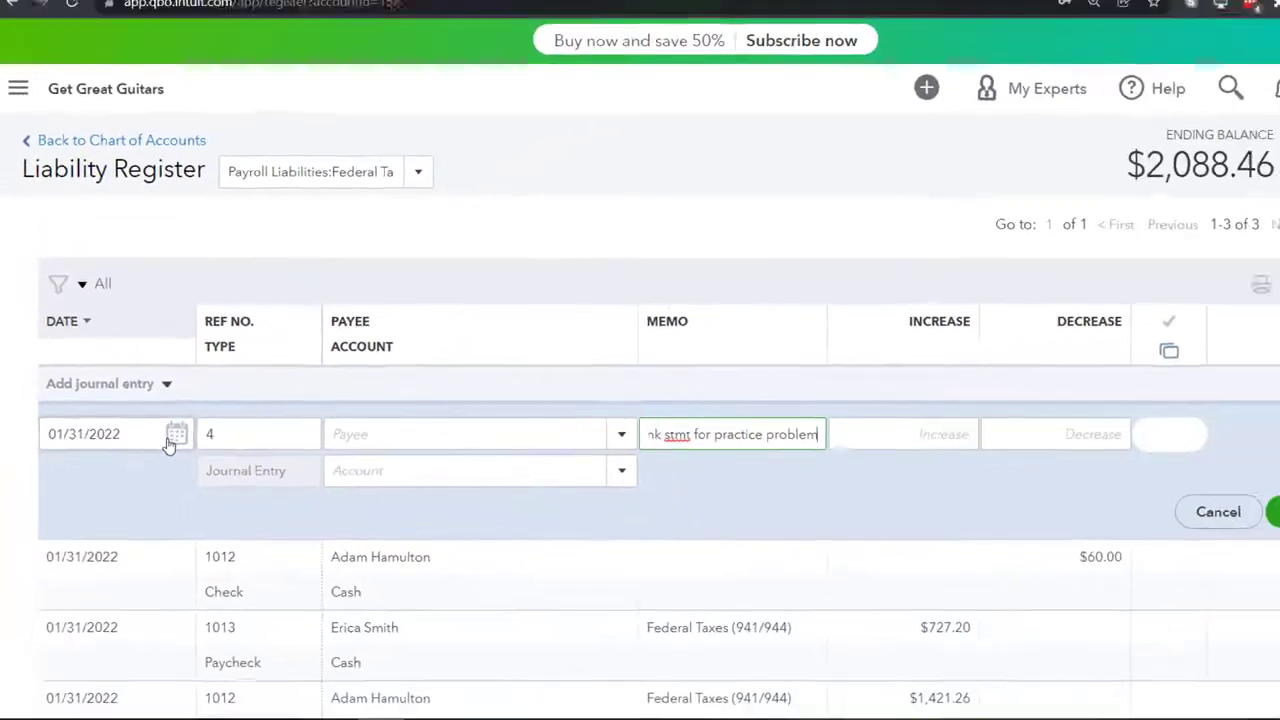
pyautogui.press('Tab')
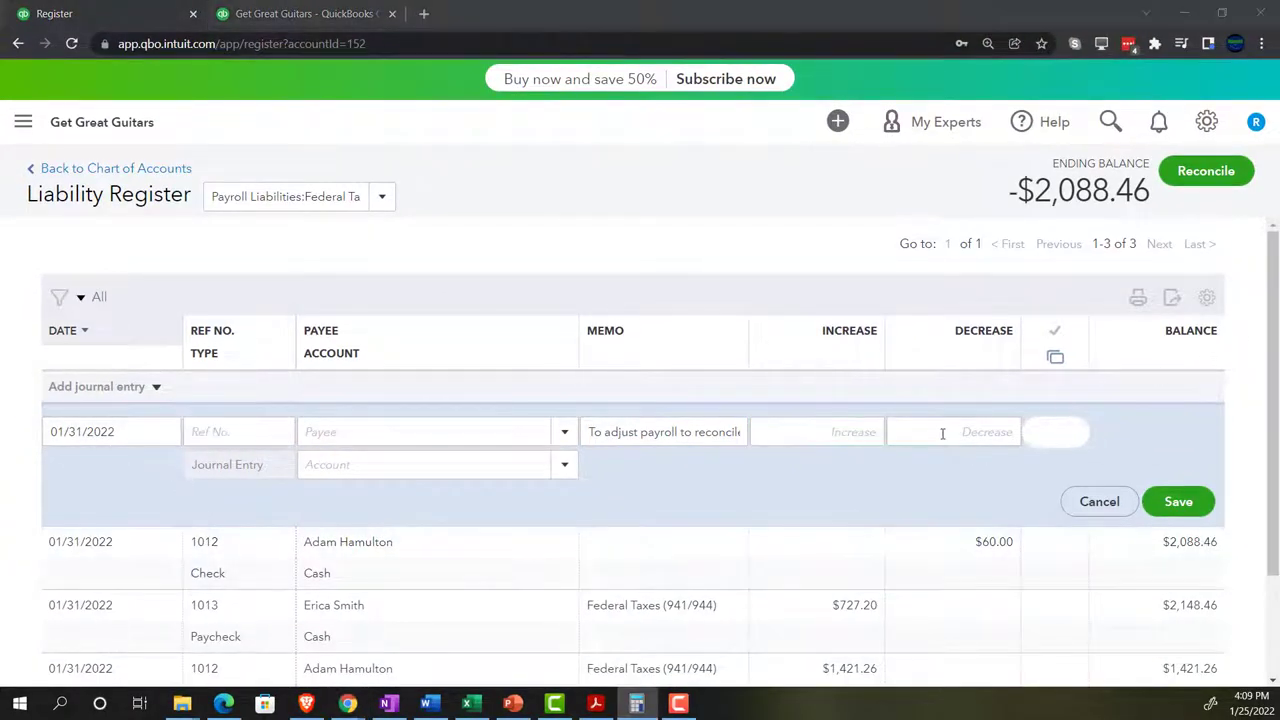
# - Enter a 60.00 decrease against Payroll expenses:Taxes and save the journal entry
pyautogui.click(942, 433)
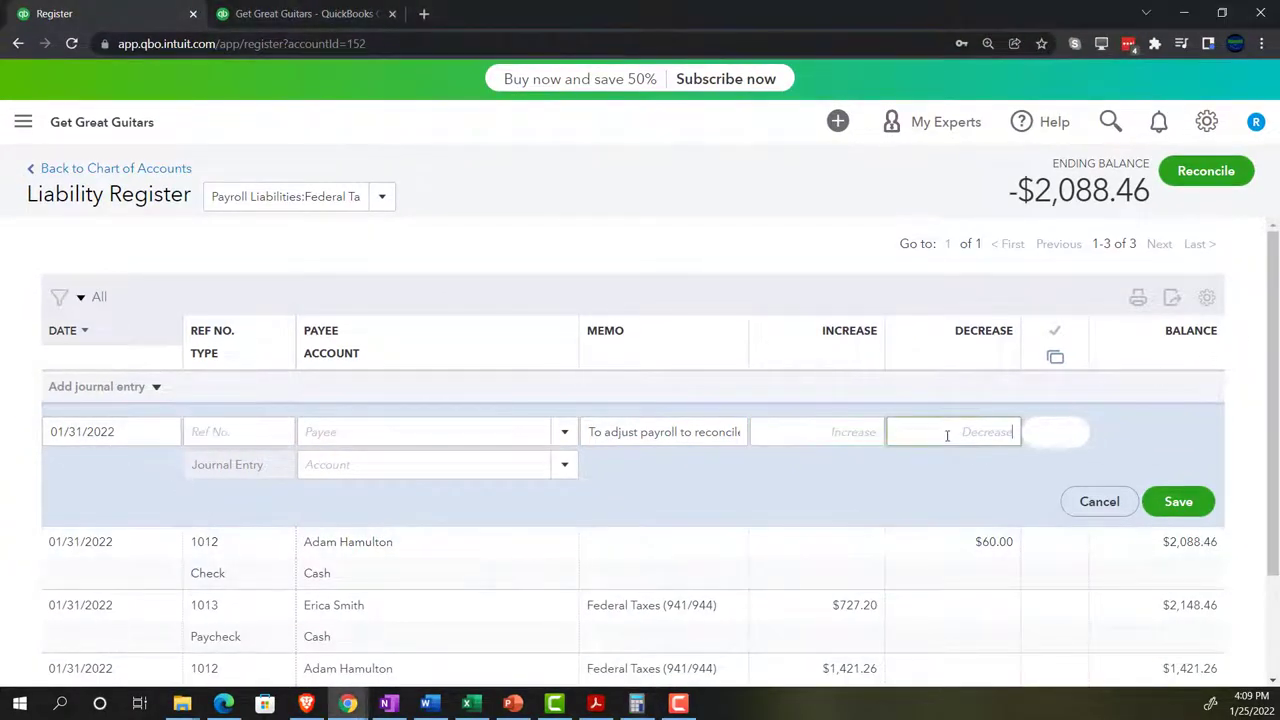
pyautogui.write('60')
pyautogui.press('Tab')
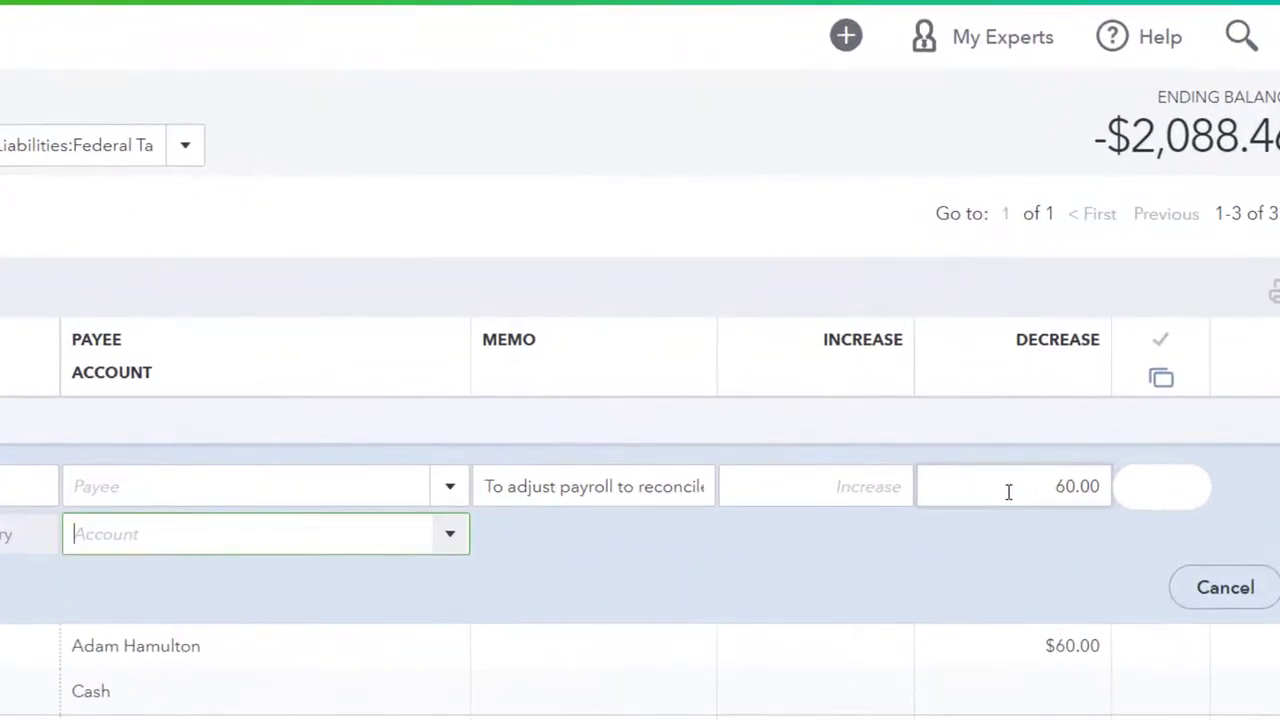
pyautogui.click(443, 540)
pyautogui.write('pa')
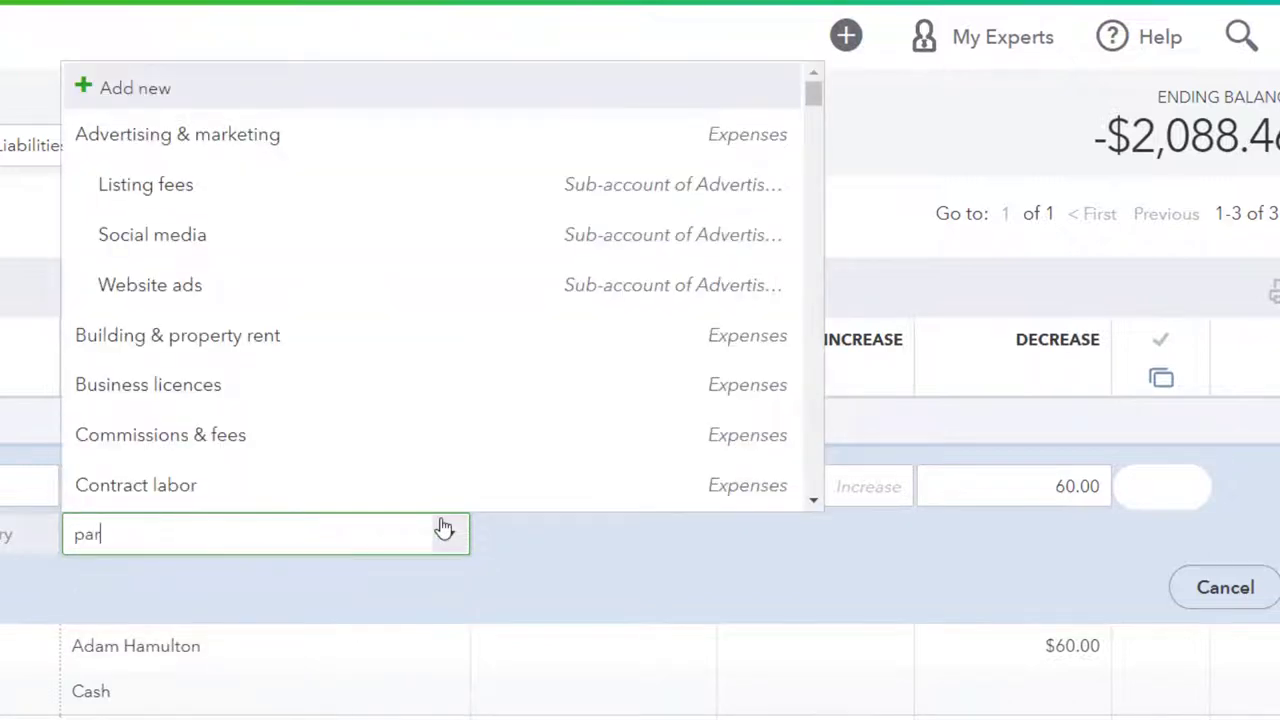
pyautogui.write('r')
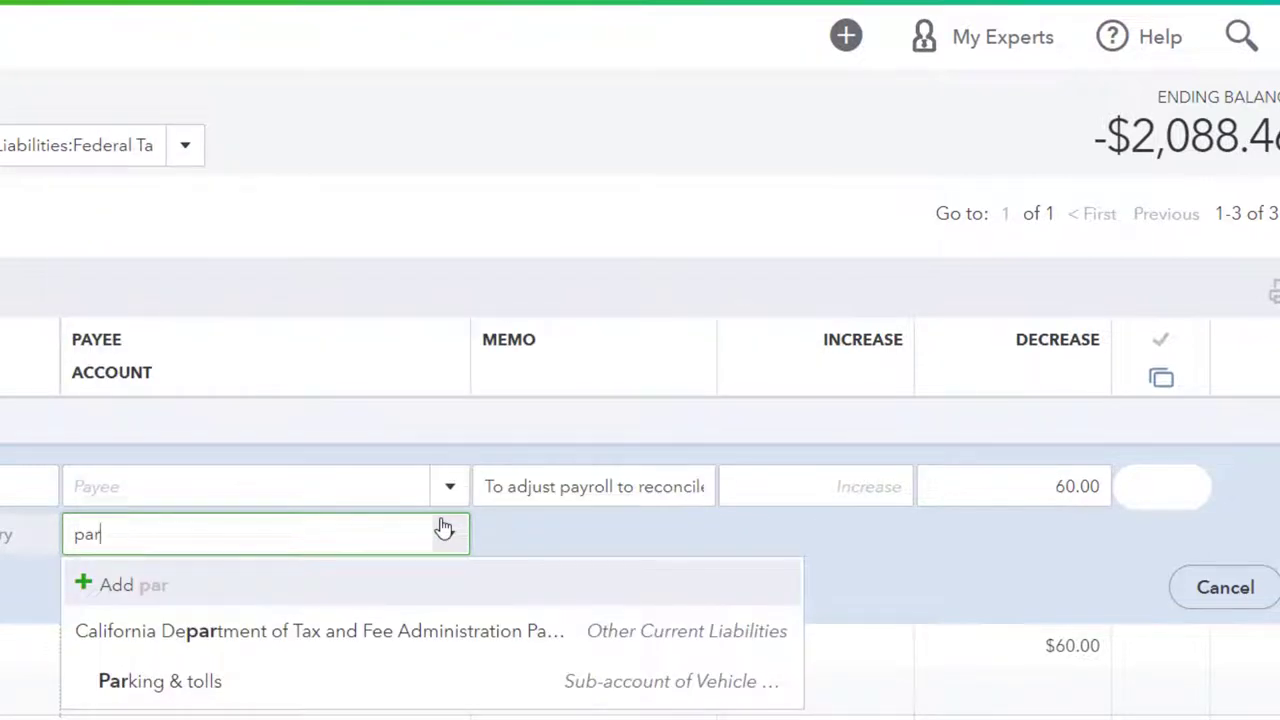
pyautogui.write('yroll expenses')
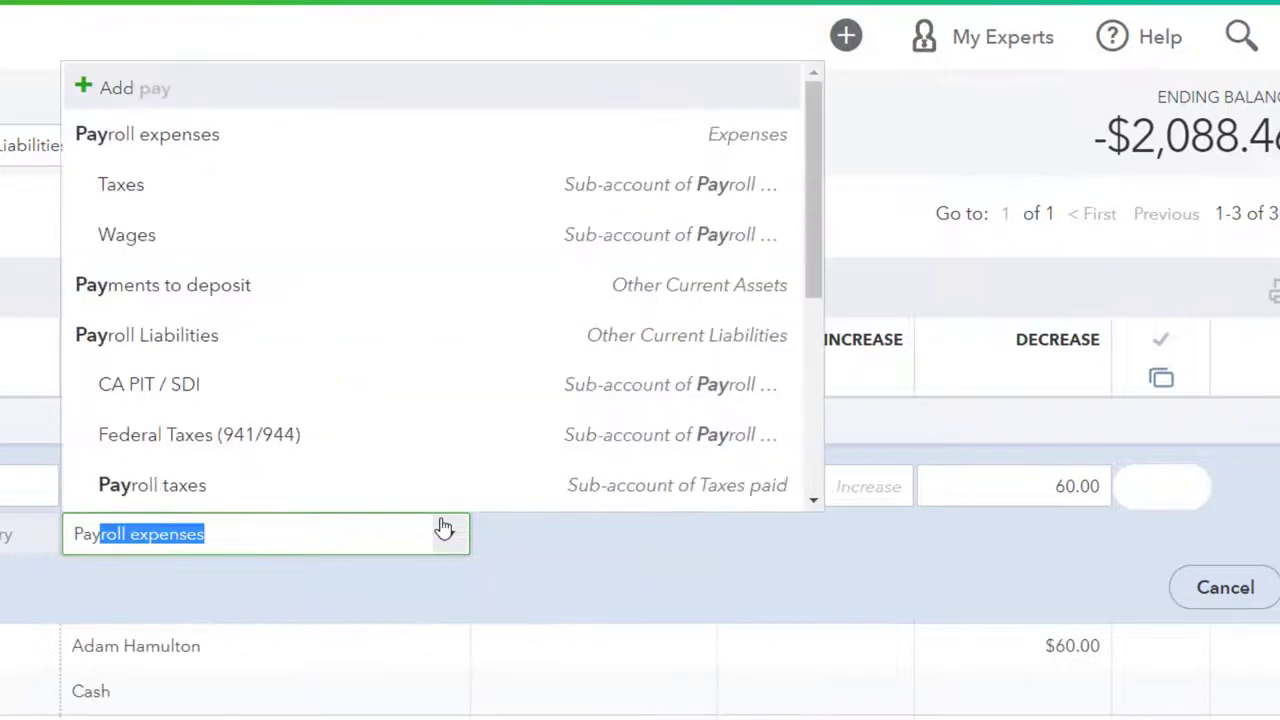
pyautogui.scroll(-1, 335, 443)
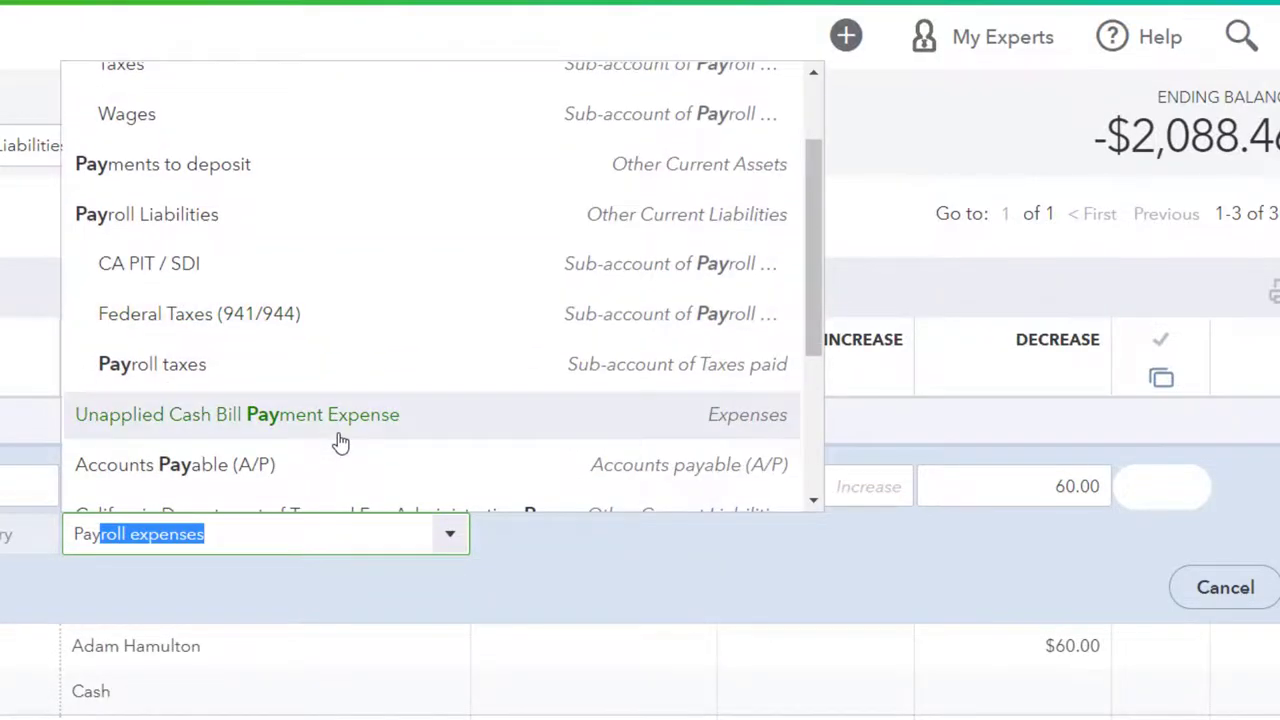
pyautogui.scroll(2, 337, 443)
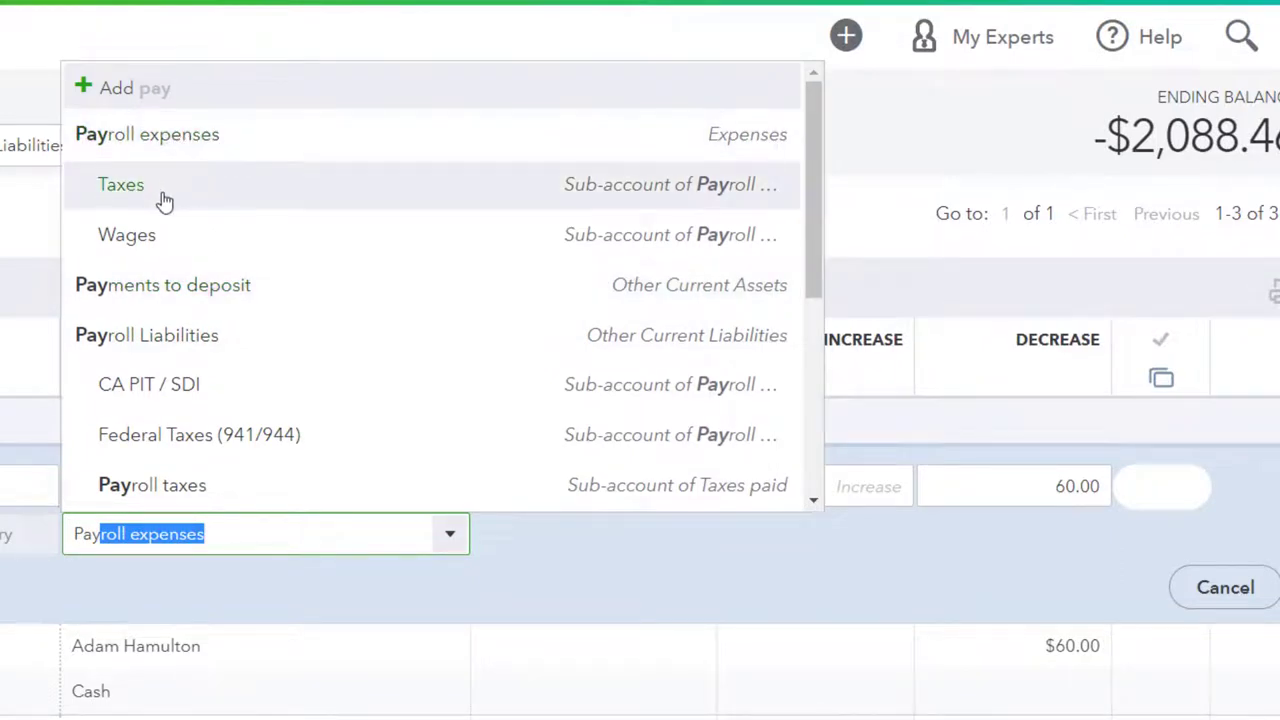
pyautogui.click(334, 191)
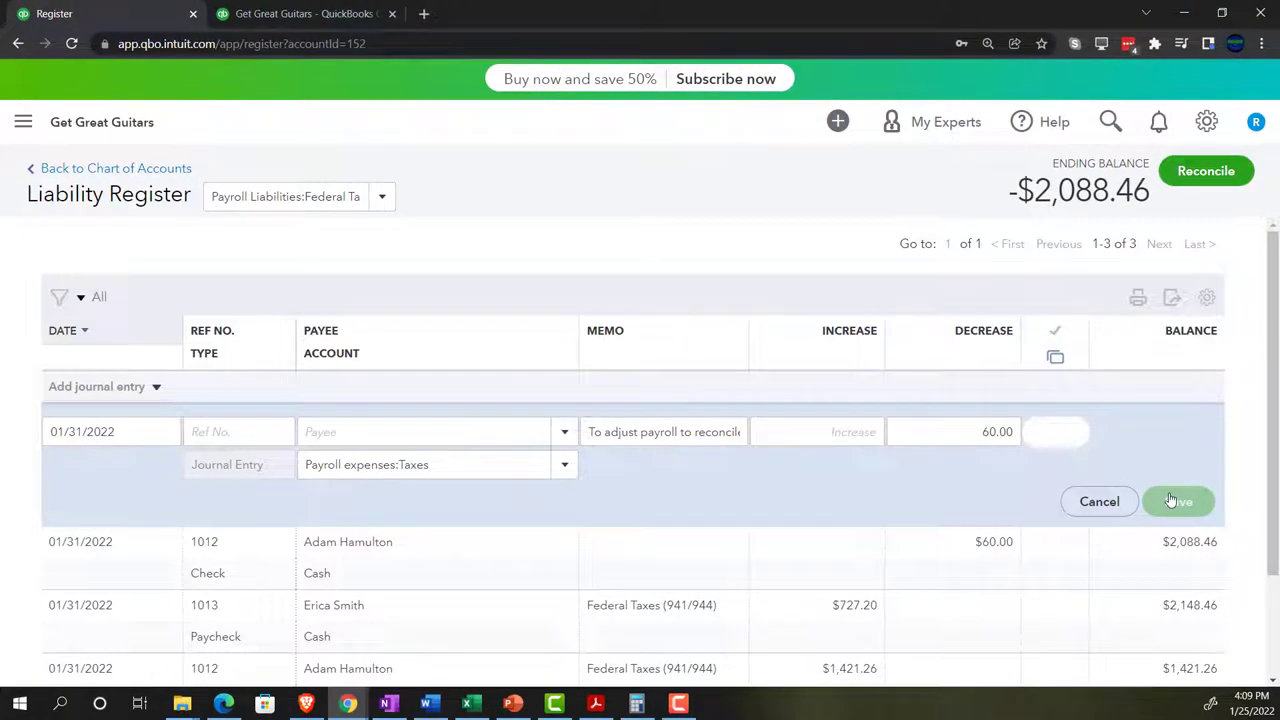
pyautogui.click(1172, 501)
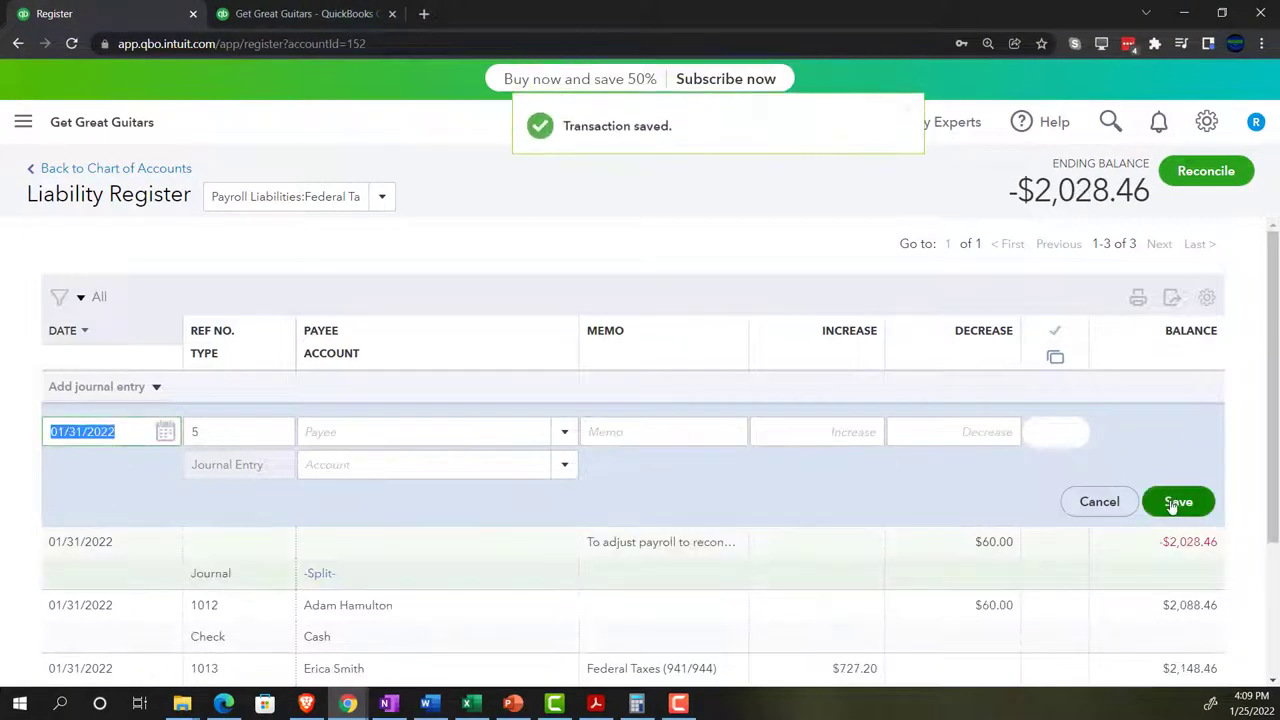
# - Return to the Trial Balance and rerun it to include the new journal entry
pyautogui.click(320, 13)
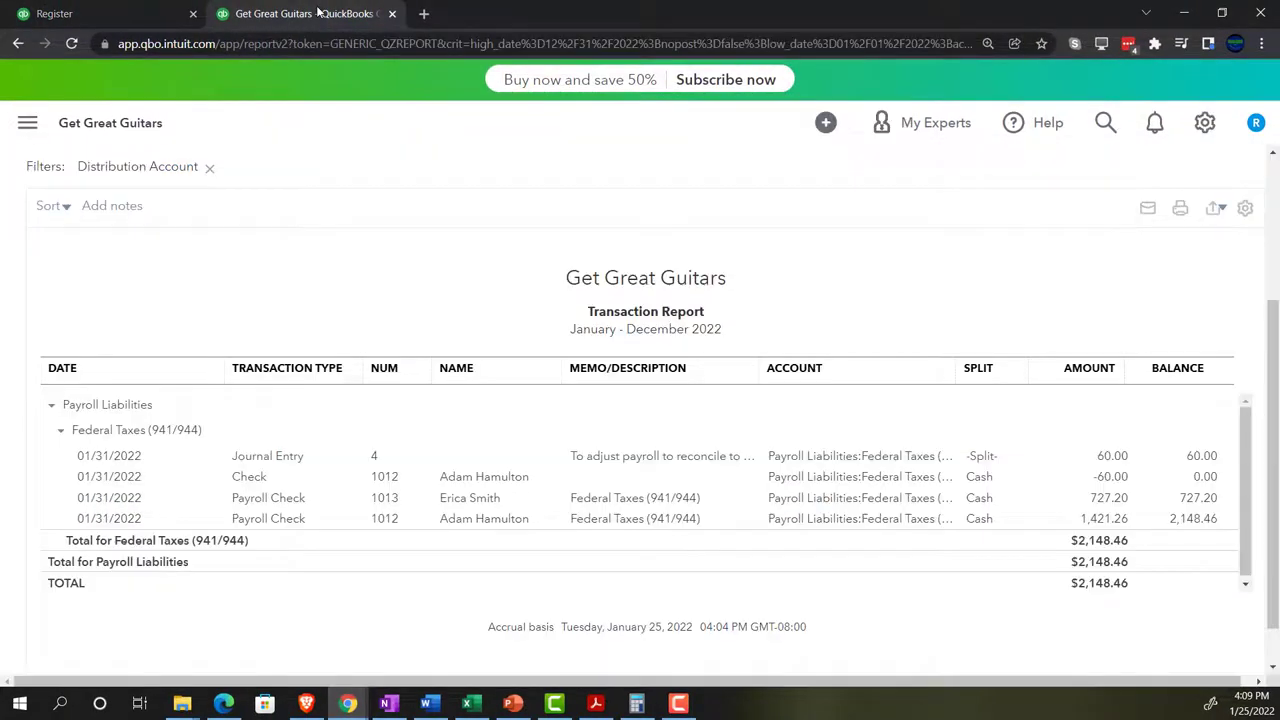
pyautogui.scroll(2, 170, 215)
pyautogui.click(134, 221)
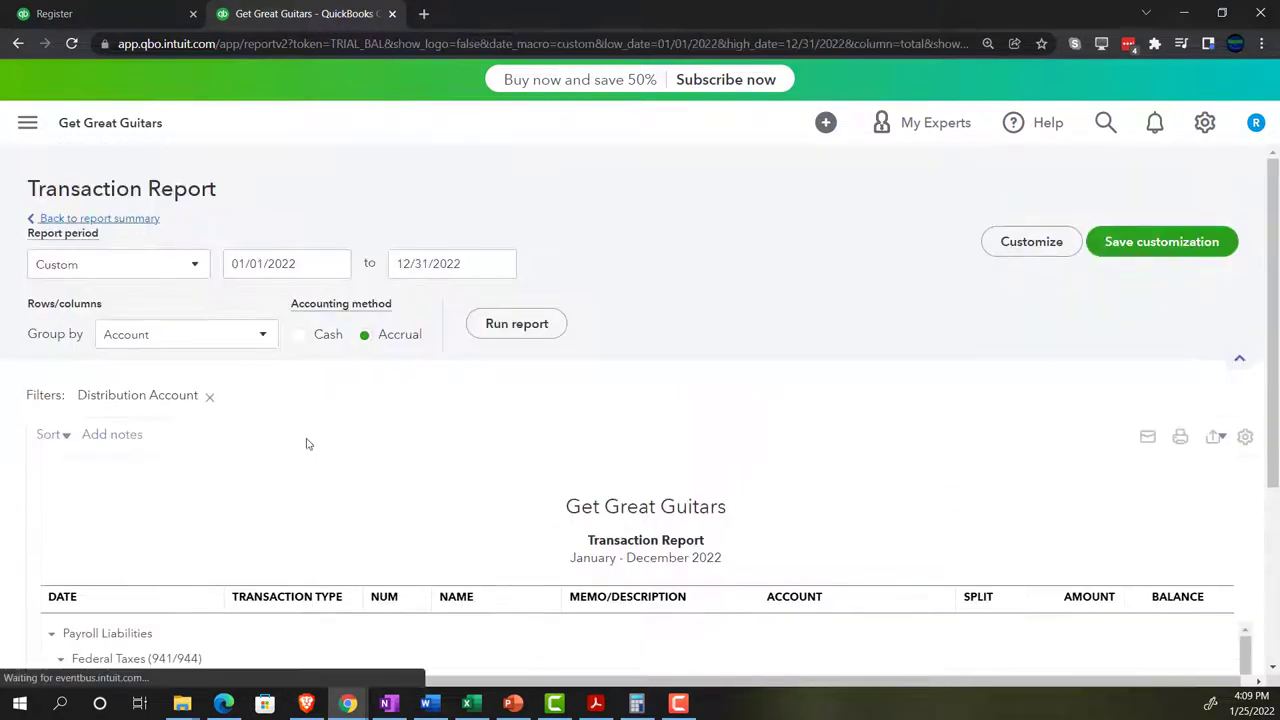
pyautogui.scroll(-5, 730, 477)
pyautogui.scroll(10, 728, 477)
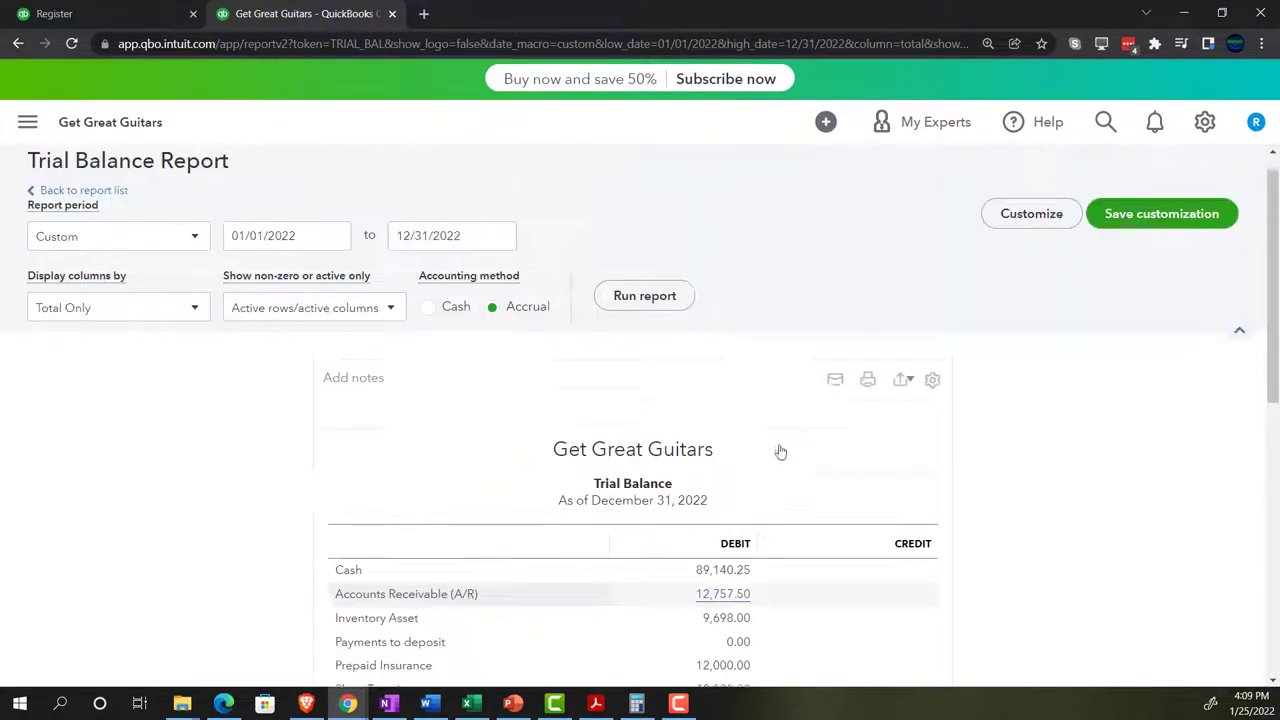
pyautogui.click(654, 323)
# - Drill into the 2,028.46 Federal Taxes (941/944) credit and zoom out to show the Balance column
pyautogui.scroll(-2, 300, 508)
pyautogui.keyDown('ctrl'); pyautogui.scroll(3, 262, 519); pyautogui.keyUp('ctrl')
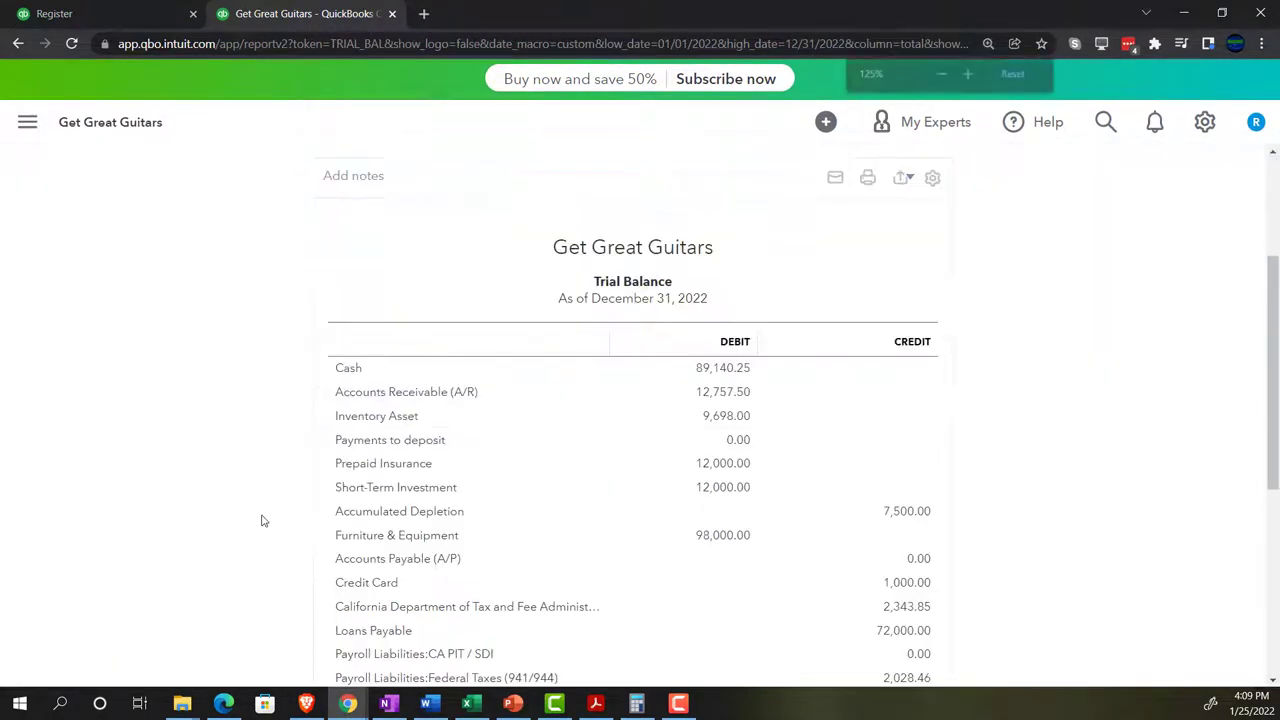
pyautogui.scroll(-1, 400, 518)
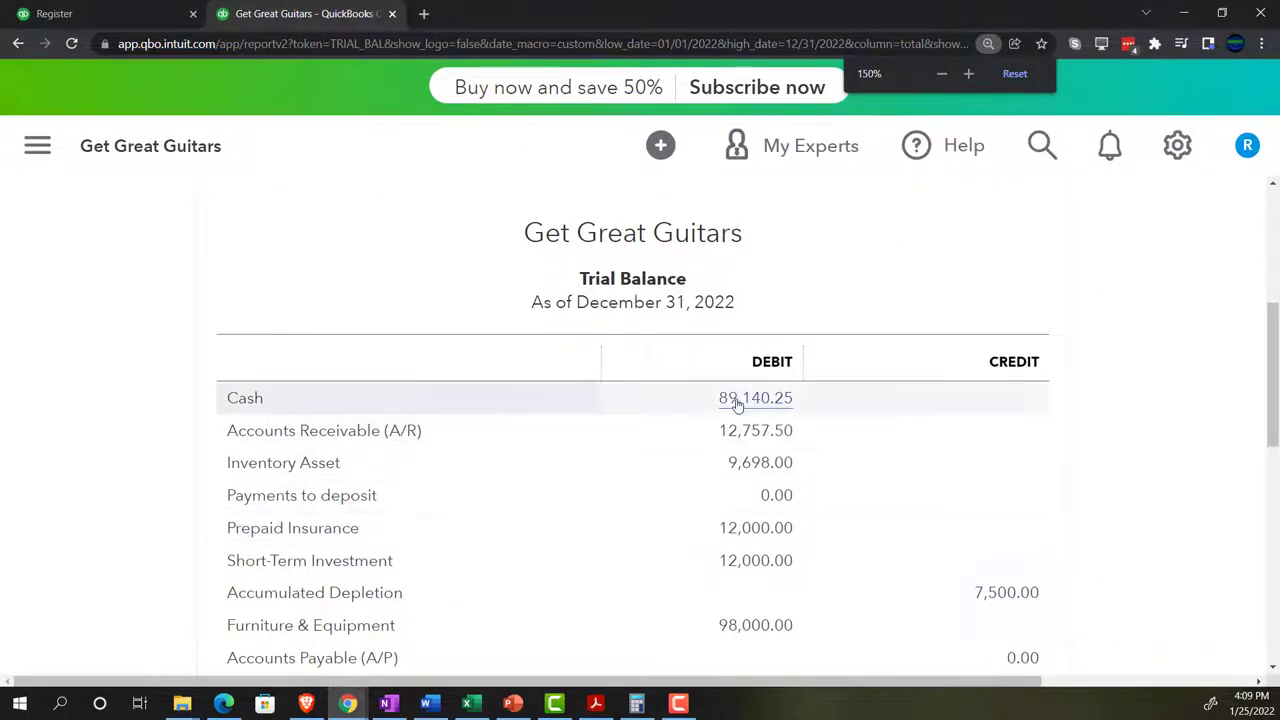
pyautogui.scroll(-2, 739, 401)
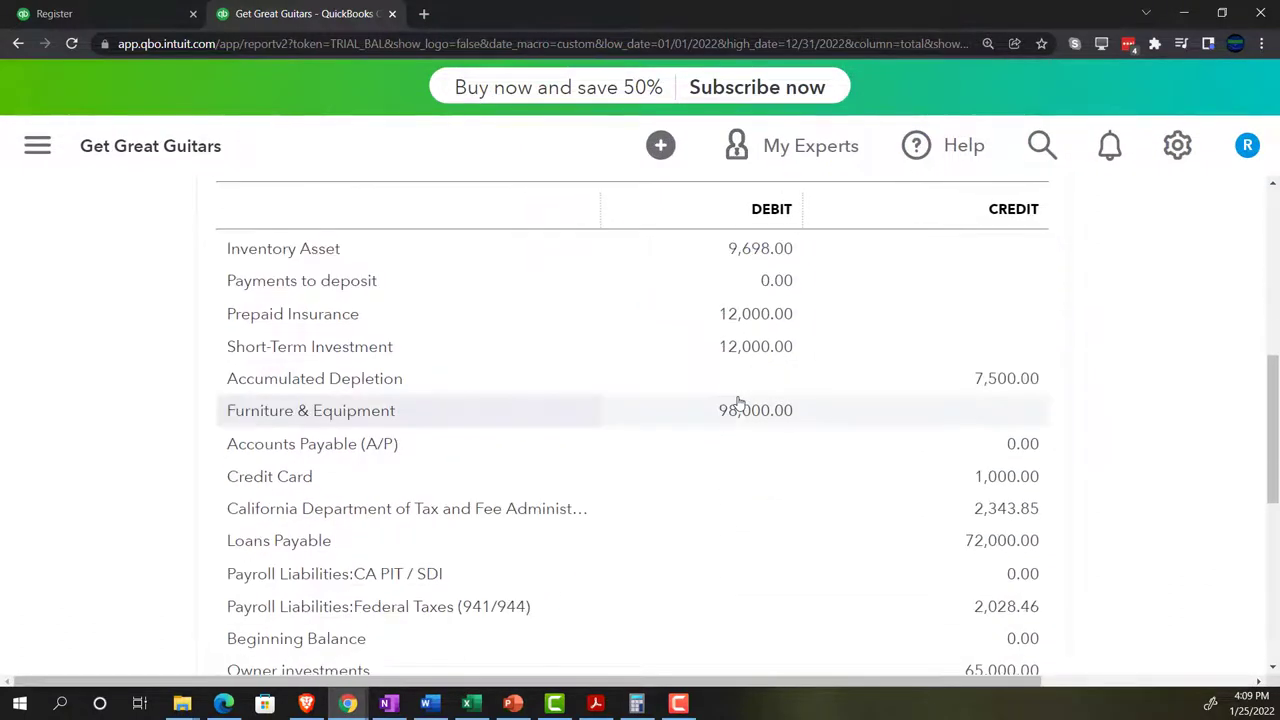
pyautogui.scroll(-1, 739, 401)
pyautogui.scroll(-1, 505, 518)
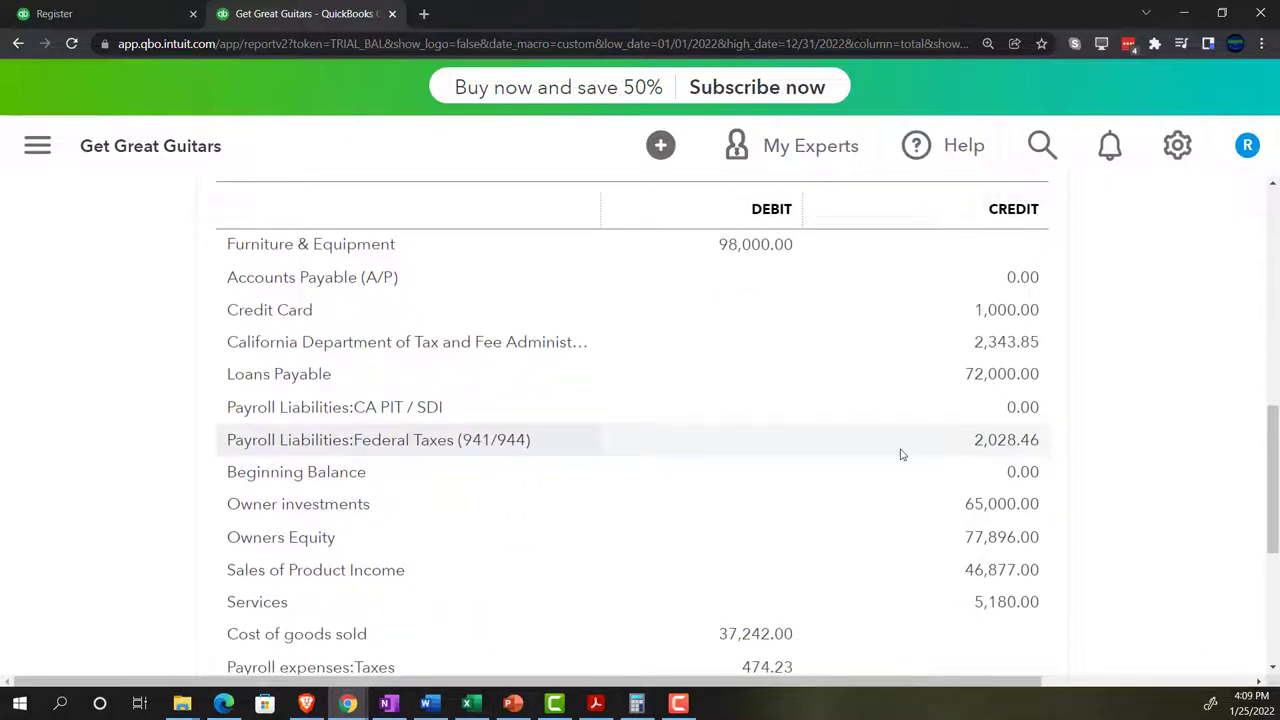
pyautogui.click(1000, 445)
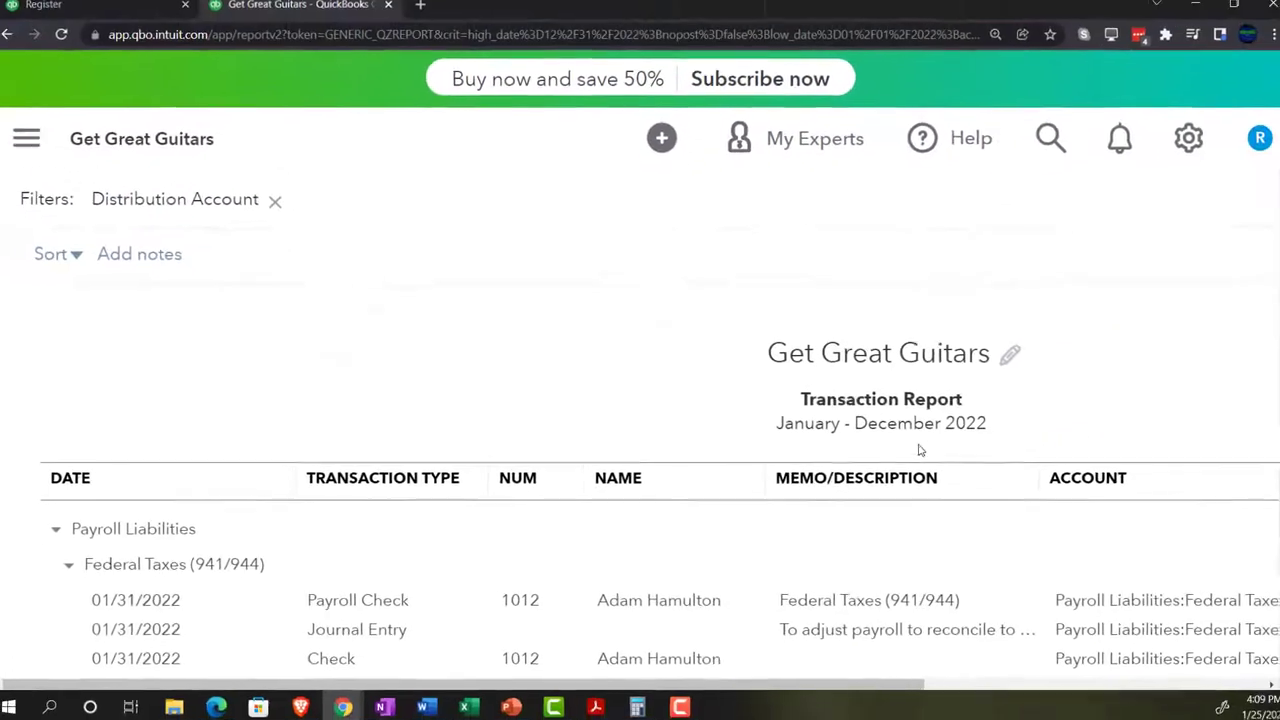
pyautogui.hotkey('ctrl', '+')
pyautogui.hotkey('ctrl', '-')
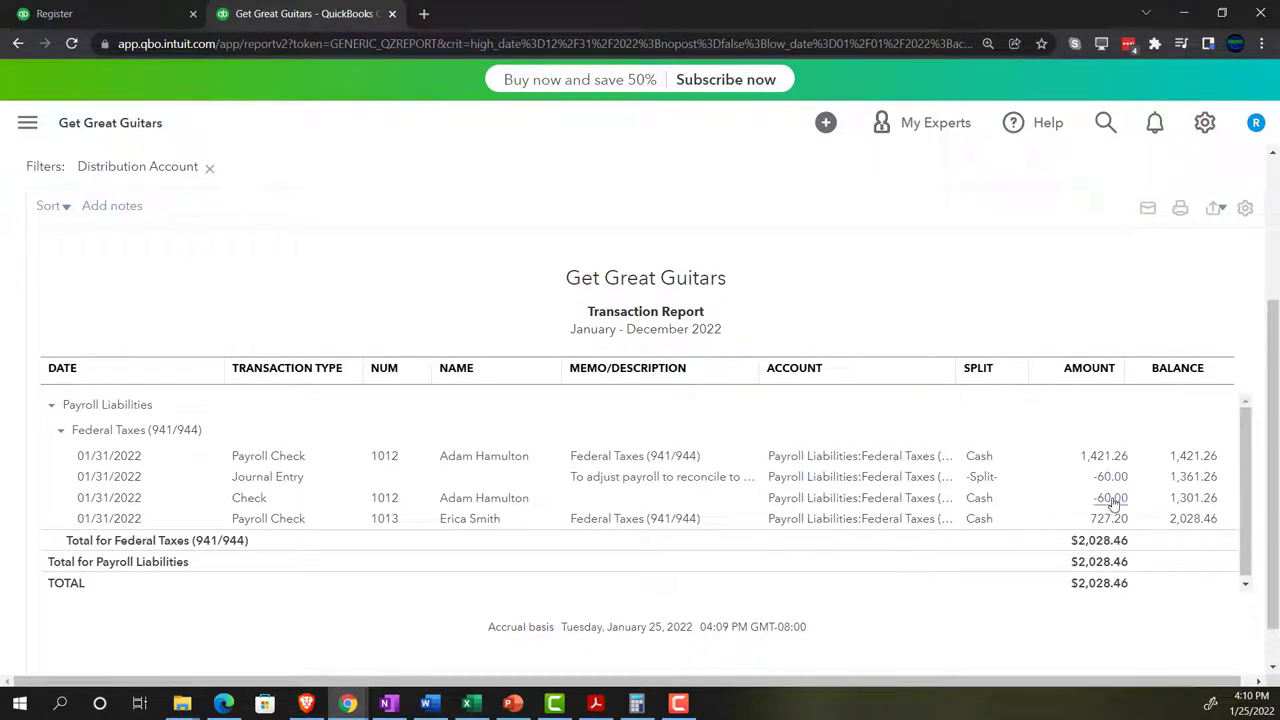
# - Step through column T of the Payroll Adj sheet's adjustment rows, then return to QuickBooks
pyautogui.click(470, 703)
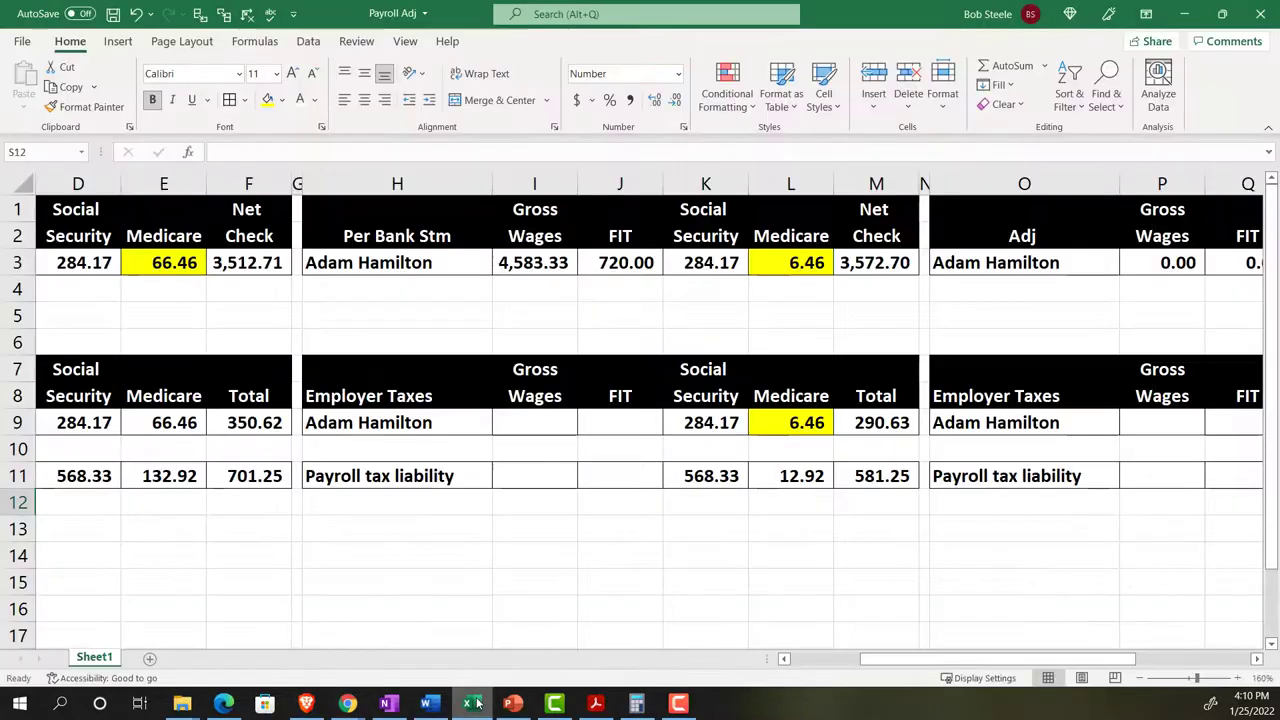
pyautogui.click(1000, 309)
pyautogui.press('Right')
pyautogui.press('Right')
pyautogui.press('Right')
pyautogui.press('Right')
pyautogui.press('Right')
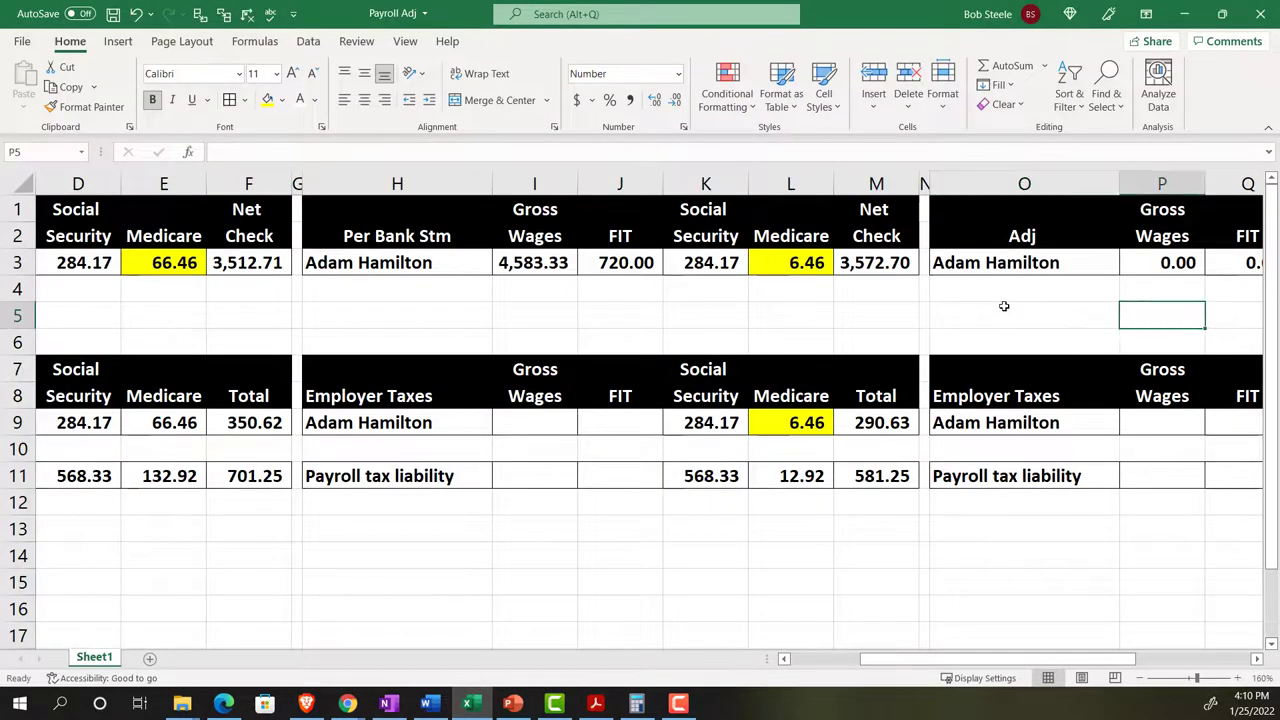
pyautogui.press('Down')
pyautogui.press('Down')
pyautogui.press('Down')
pyautogui.press('Down')
pyautogui.press('Down')
pyautogui.press('Down')
pyautogui.press('Down')
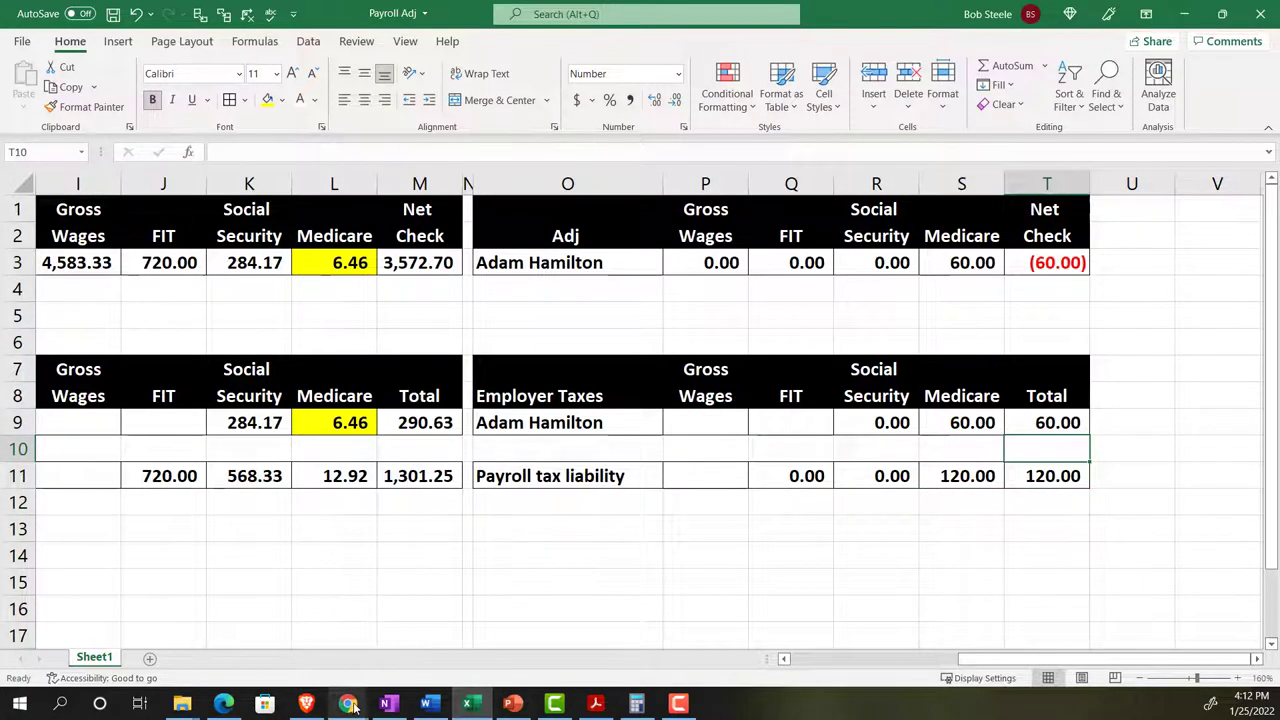
pyautogui.moveTo(350, 705)
pyautogui.click(290, 635)
# - From the Trial Balance, drill into the 474.23 Payroll expenses:Taxes transactions to verify the -60.00 adjustment
pyautogui.scroll(3, 300, 420)
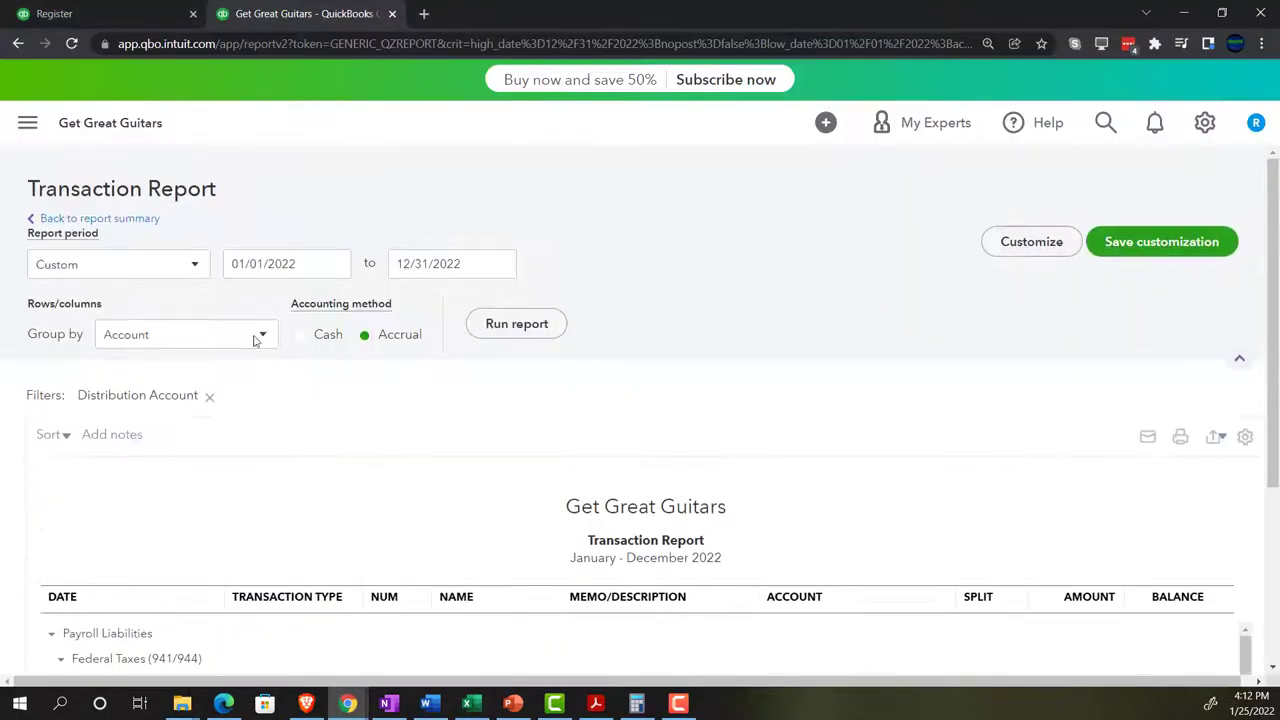
pyautogui.click(131, 221)
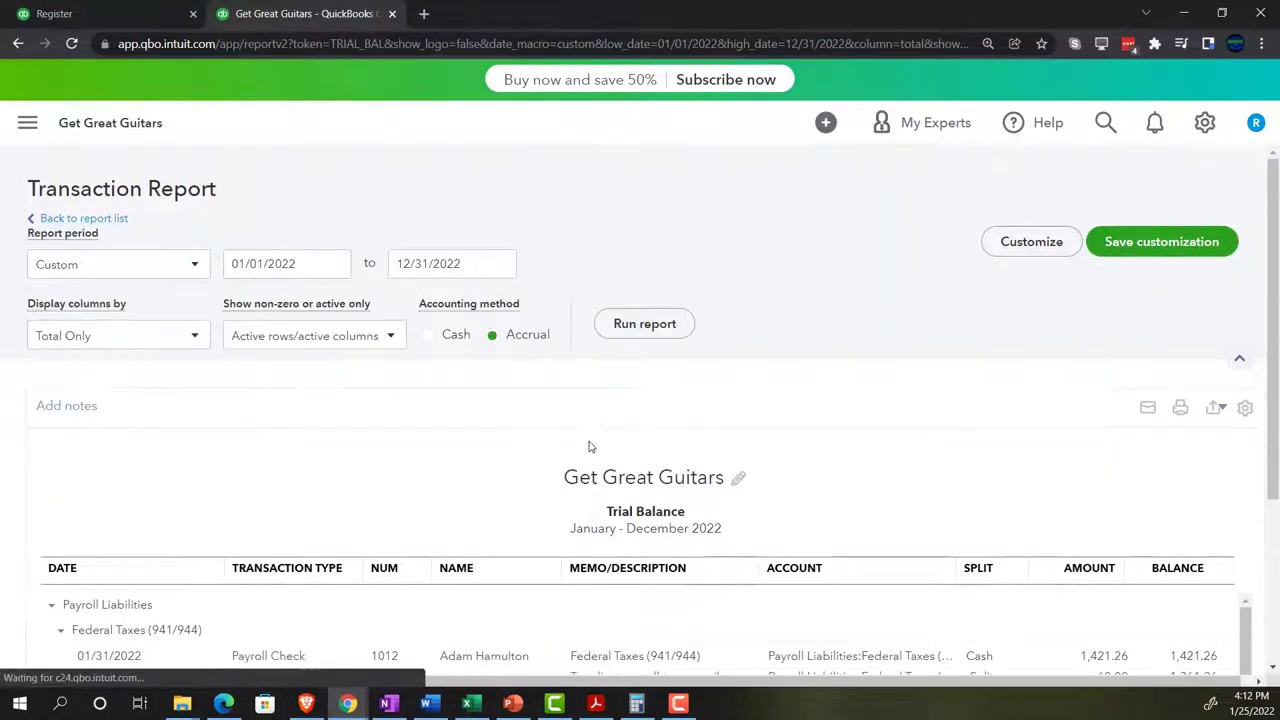
pyautogui.scroll(-10, 590, 441)
pyautogui.hotkey('ctrl', '+')
pyautogui.hotkey('ctrl', '+')
pyautogui.hotkey('ctrl', '+')
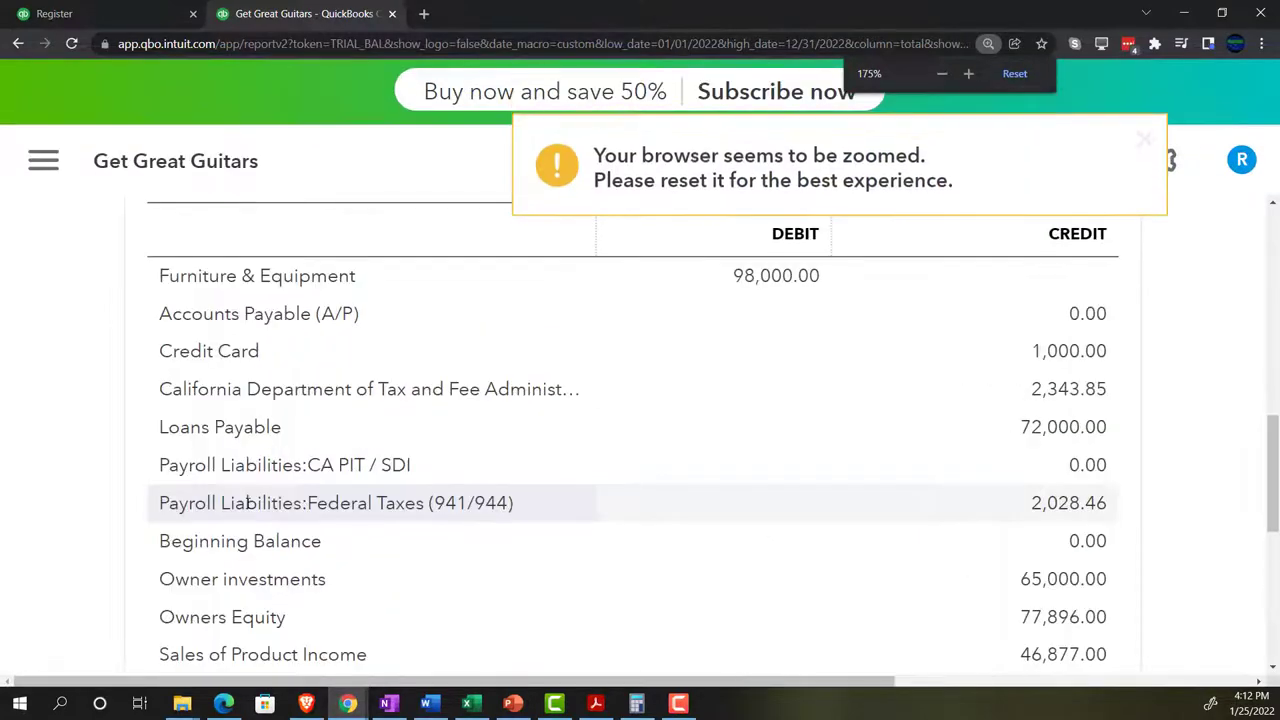
pyautogui.scroll(-3, 250, 505)
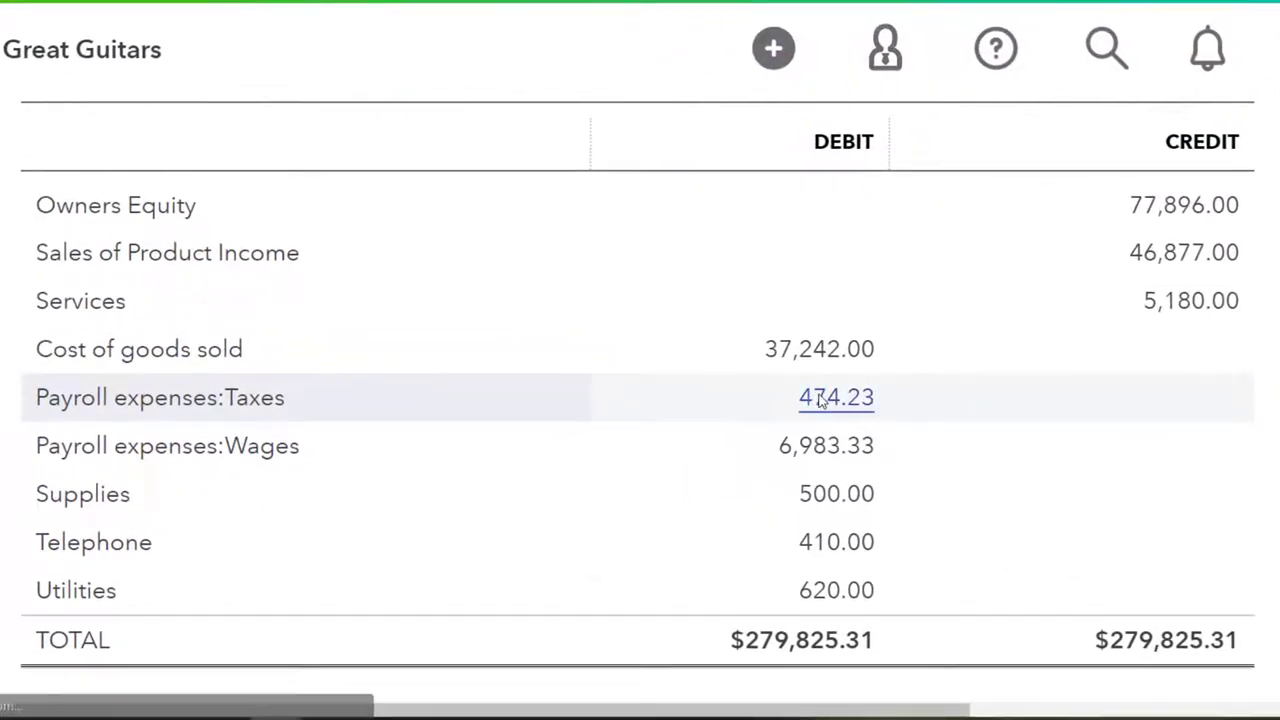
pyautogui.click(818, 400)
pyautogui.hotkey('ctrl', '-')
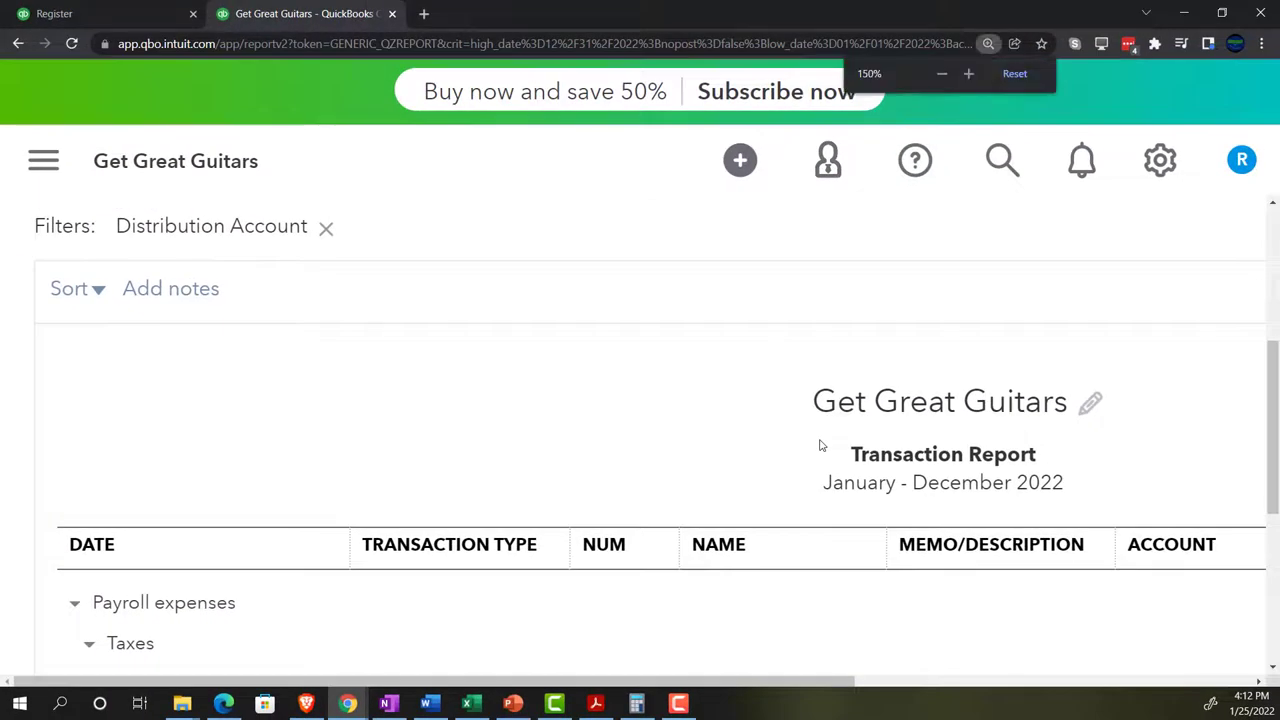
pyautogui.hotkey('ctrl', '-')
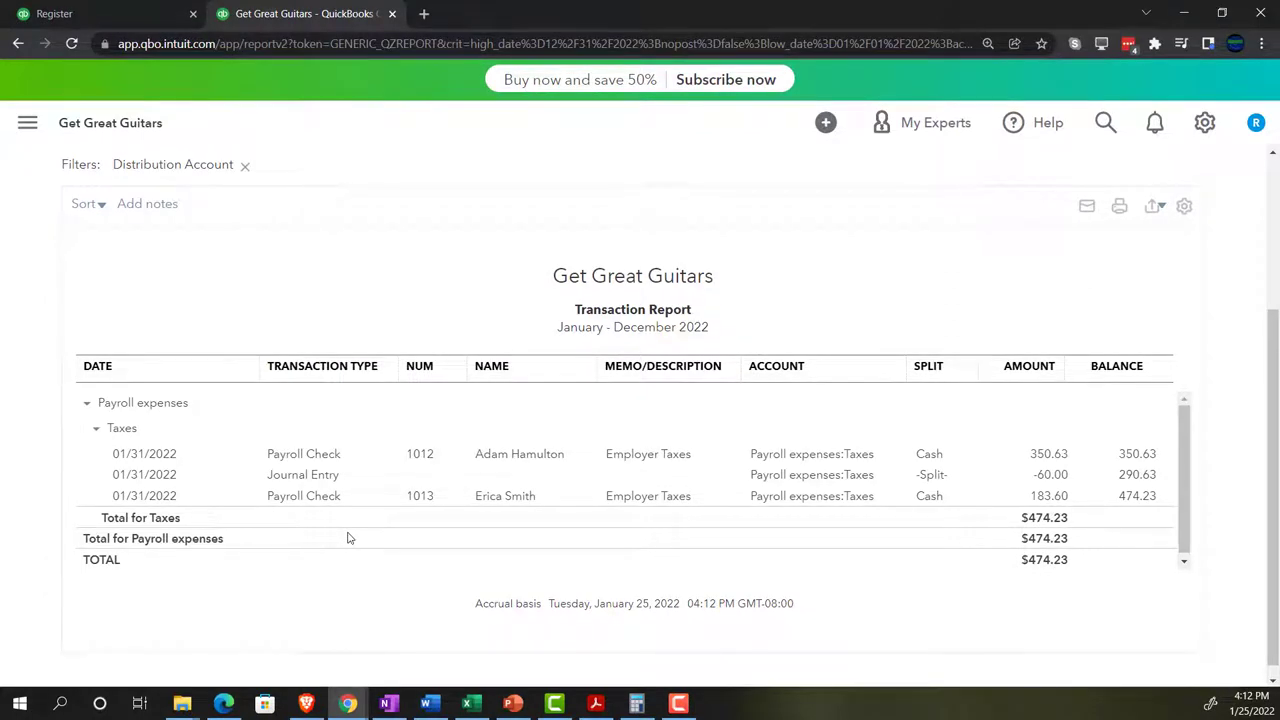
# - Go back to the Trial Balance, compare the February bank statement PDF, then return to Chrome
pyautogui.scroll(3, 348, 538)
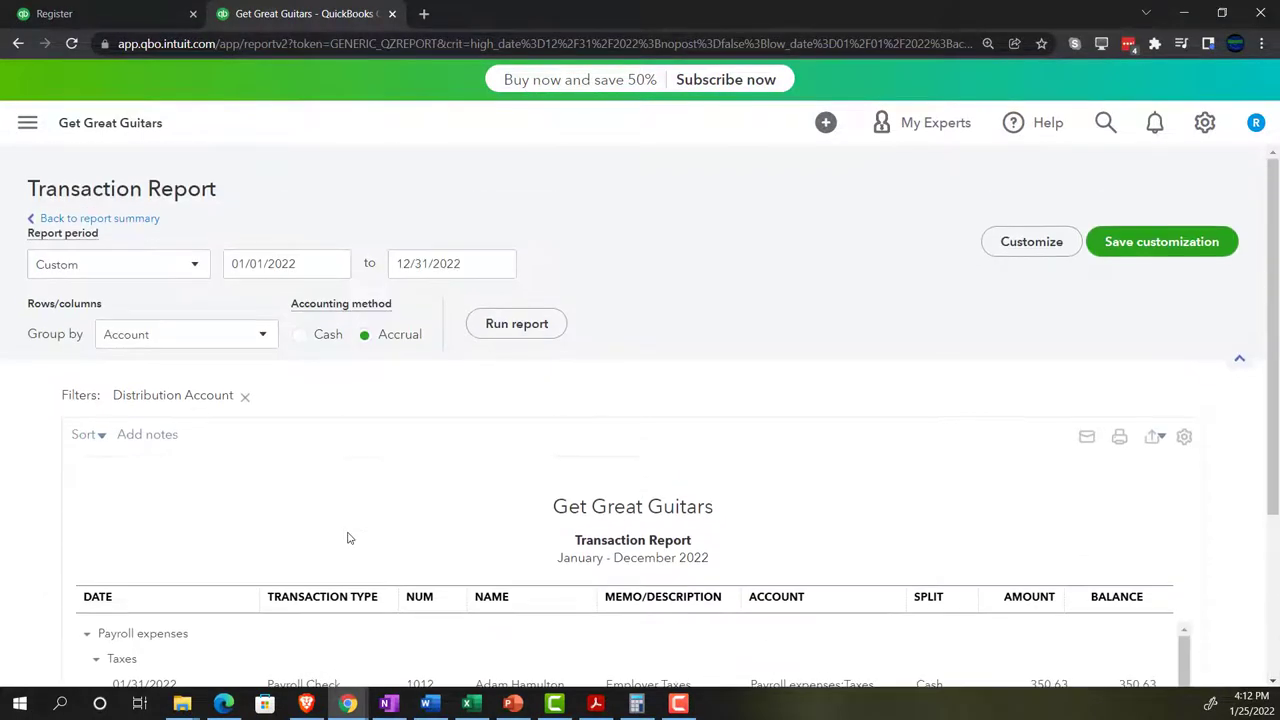
pyautogui.click(146, 226)
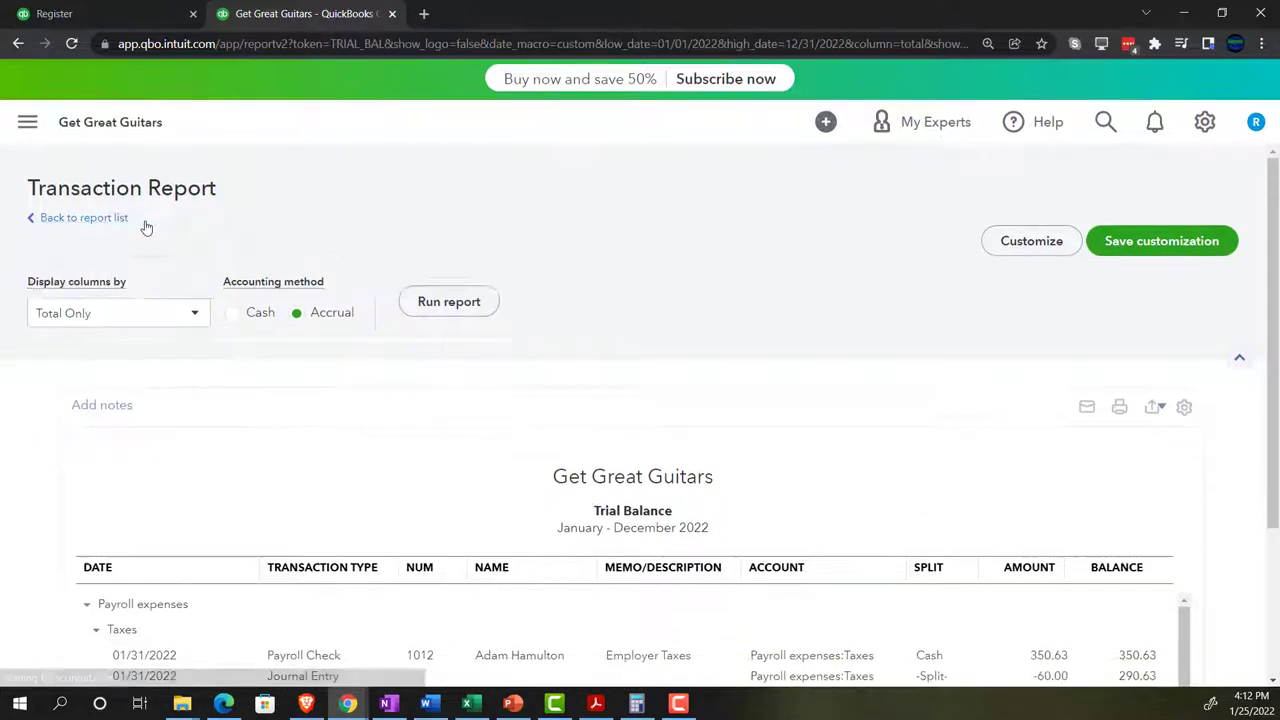
pyautogui.scroll(-5, 144, 286)
pyautogui.hotkey('ctrl', '+')
pyautogui.hotkey('ctrl', '+')
pyautogui.hotkey('ctrl', '+')
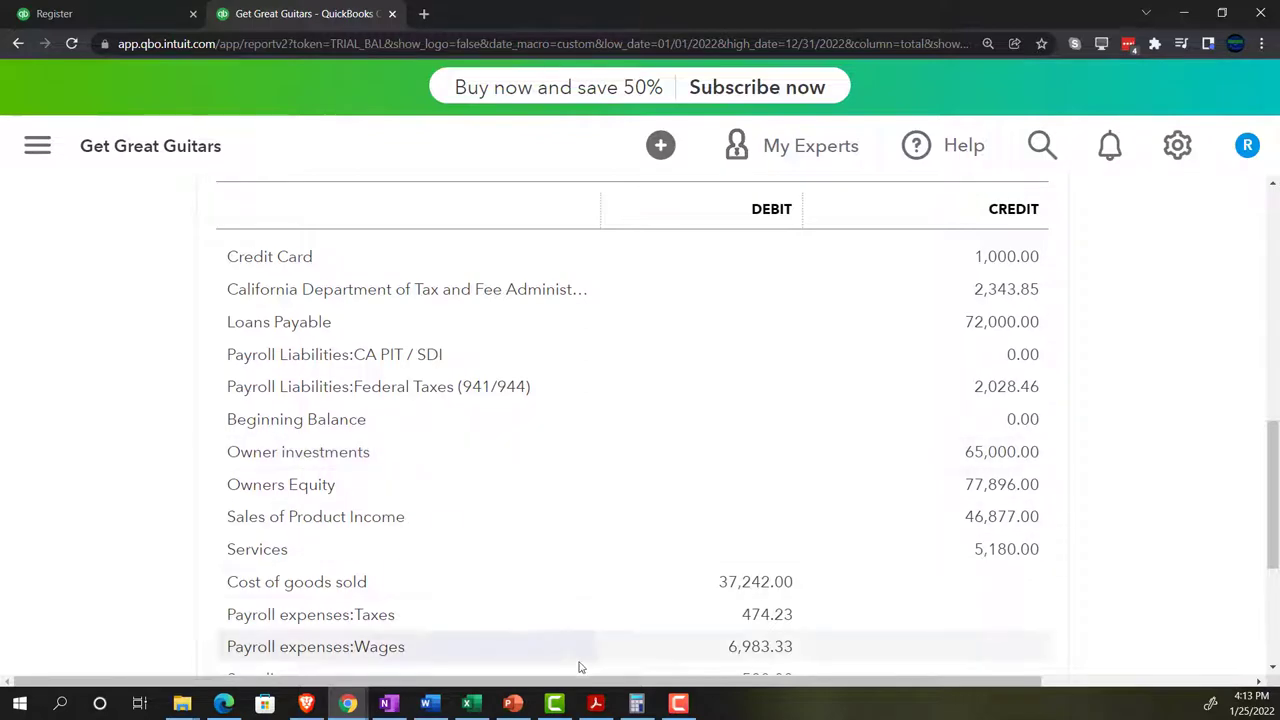
pyautogui.click(595, 703)
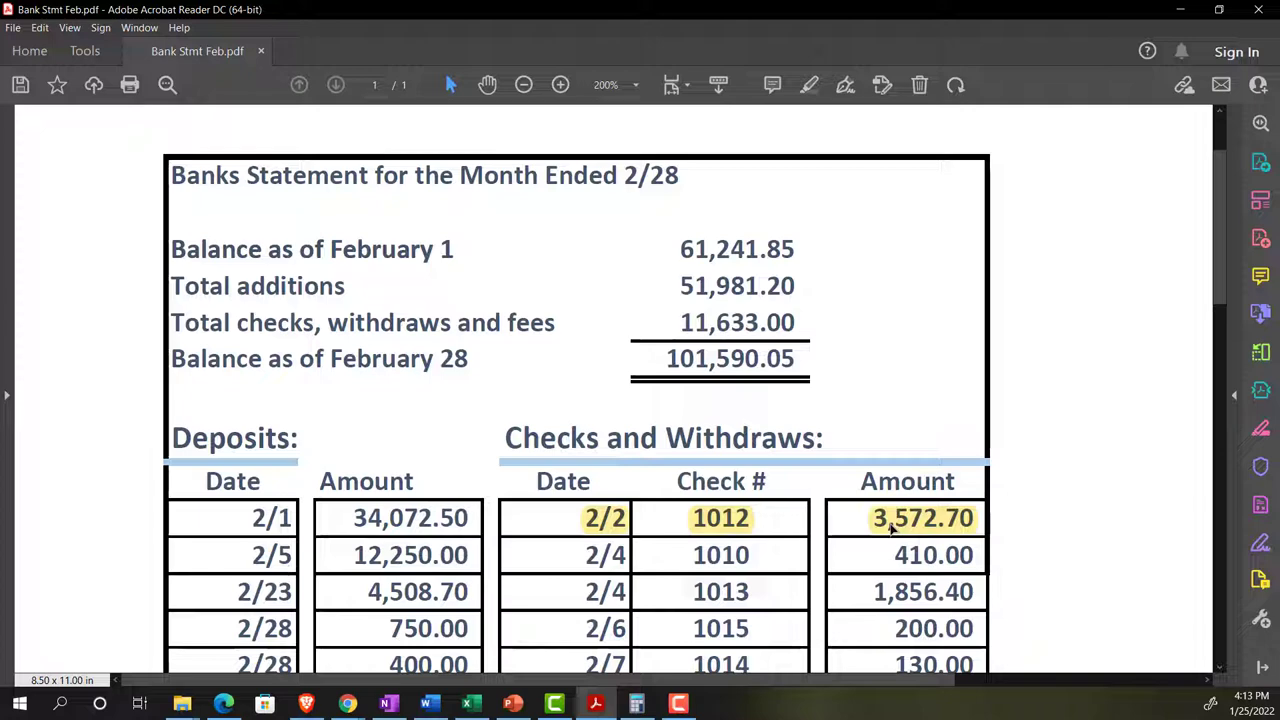
pyautogui.click(1180, 9)
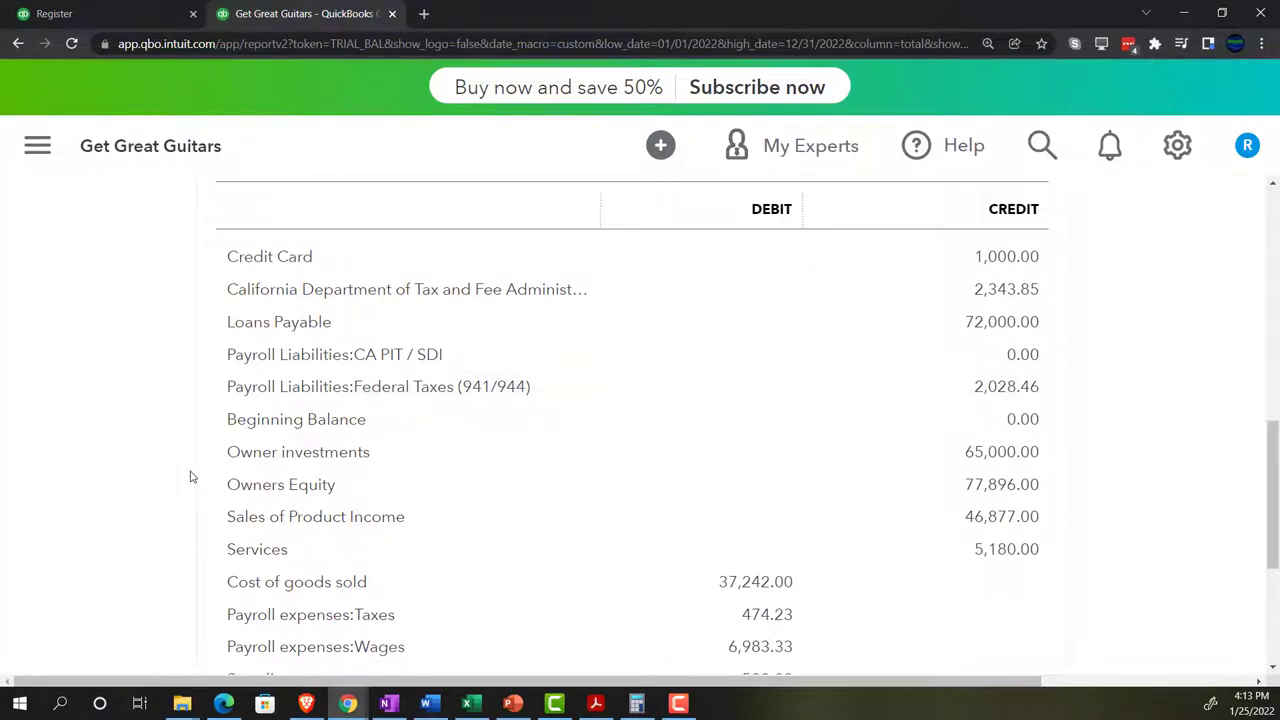
pyautogui.scroll(6, 180, 446)
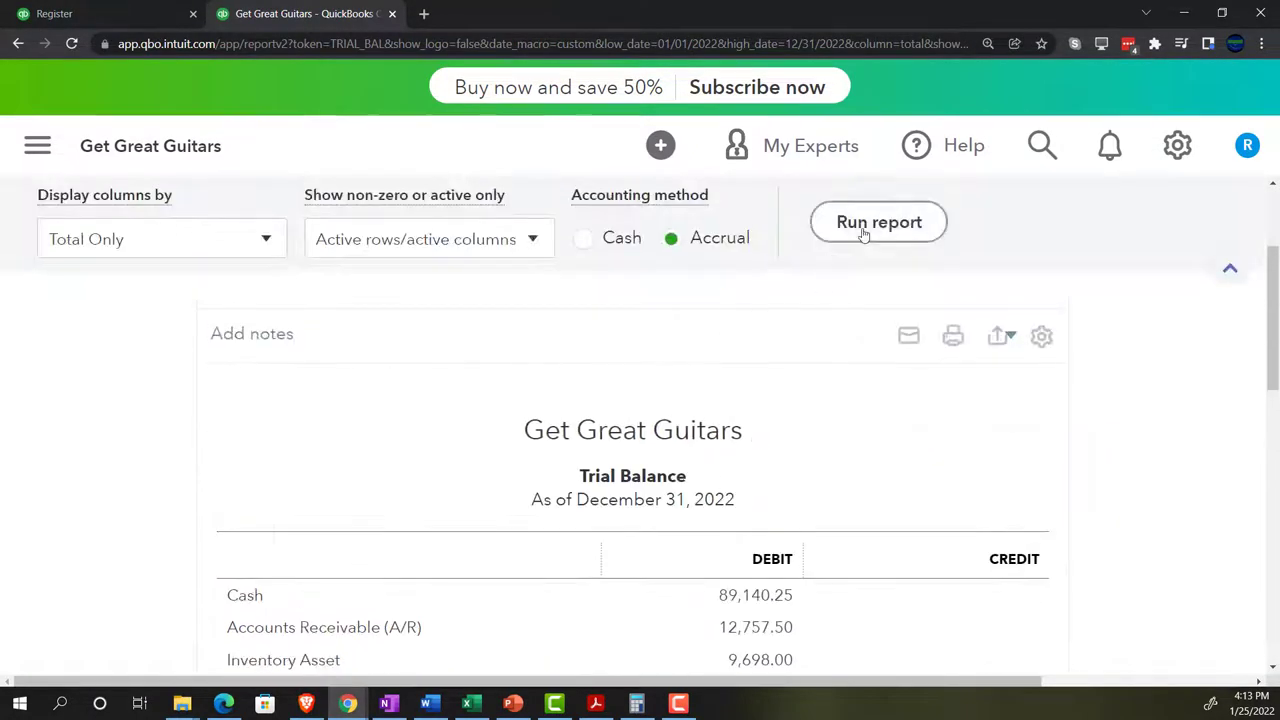
pyautogui.scroll(-3, 245, 440)
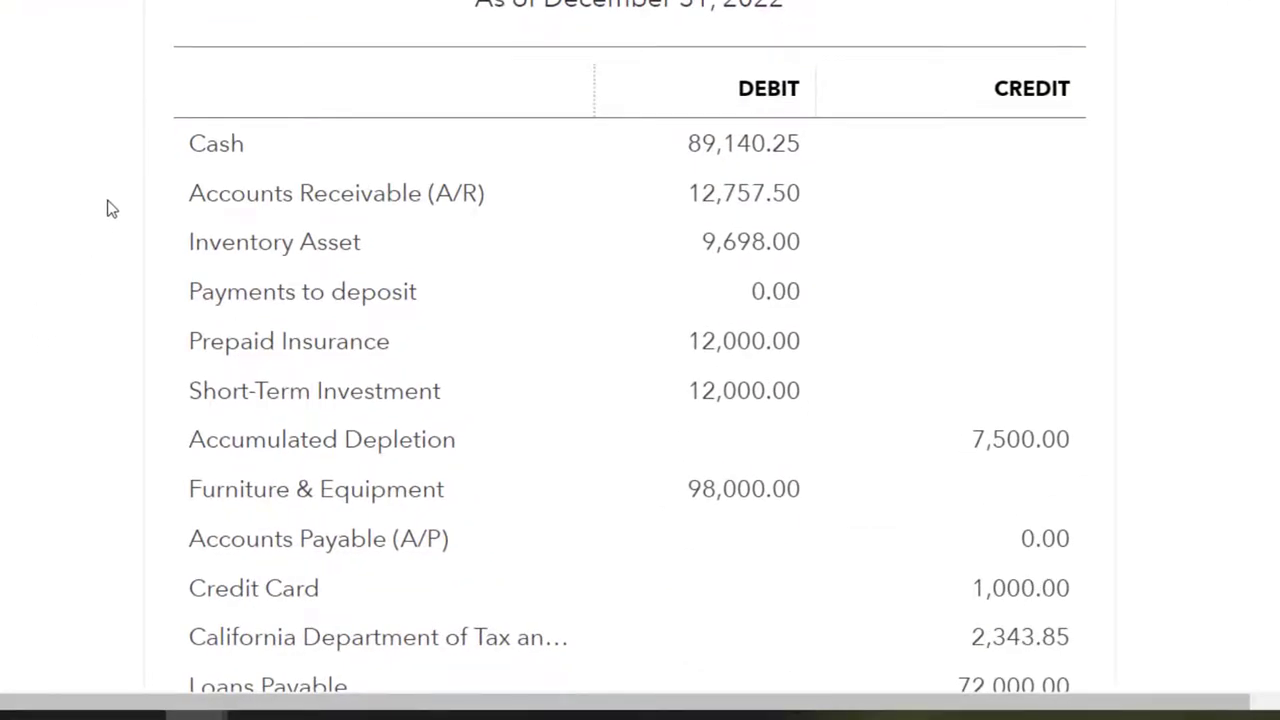
pyautogui.scroll(-3, 40, 210)
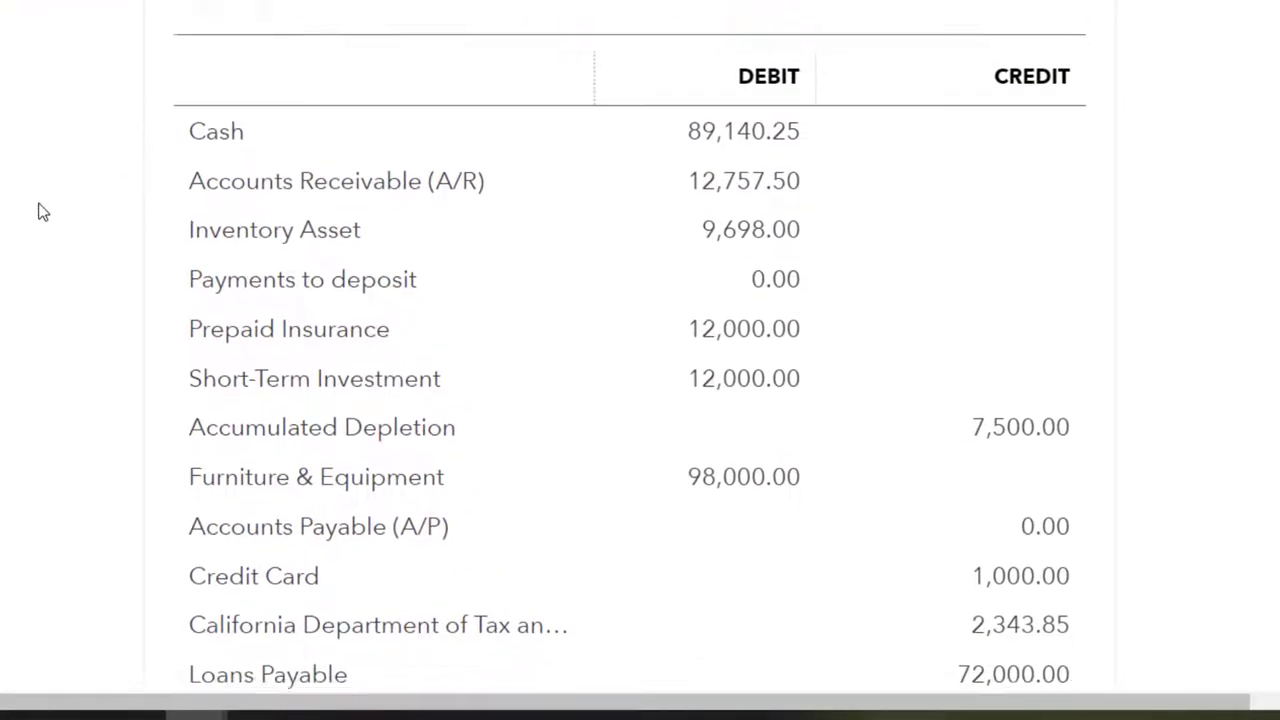
pyautogui.scroll(-1, 42, 211)
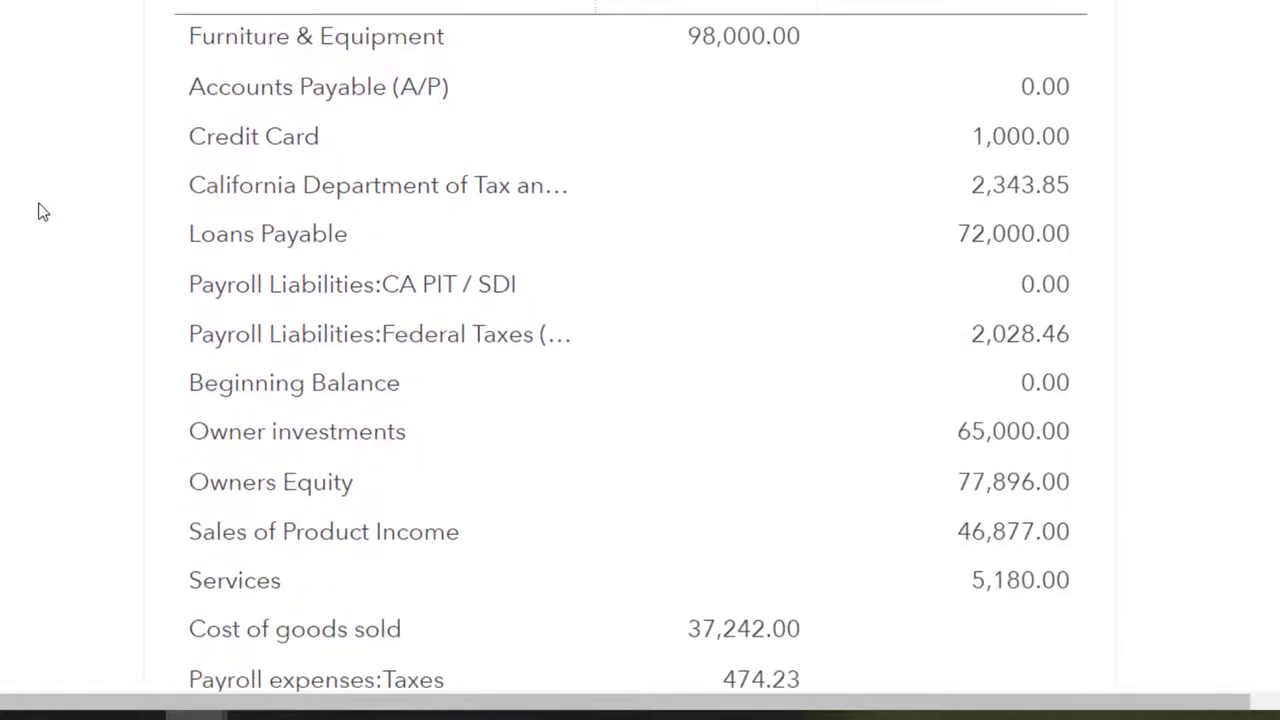
pyautogui.scroll(-1, 42, 211)
pyautogui.scroll(-1, 42, 211)
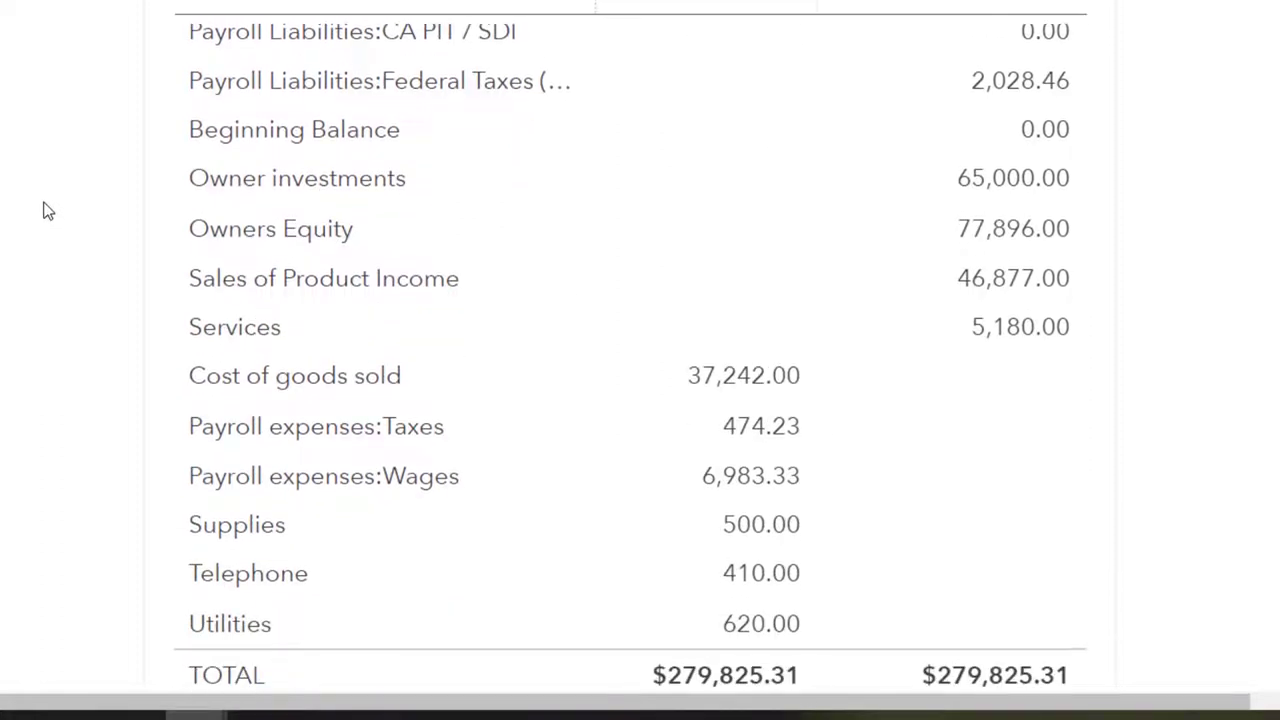
pyautogui.scroll(-1, 44, 210)
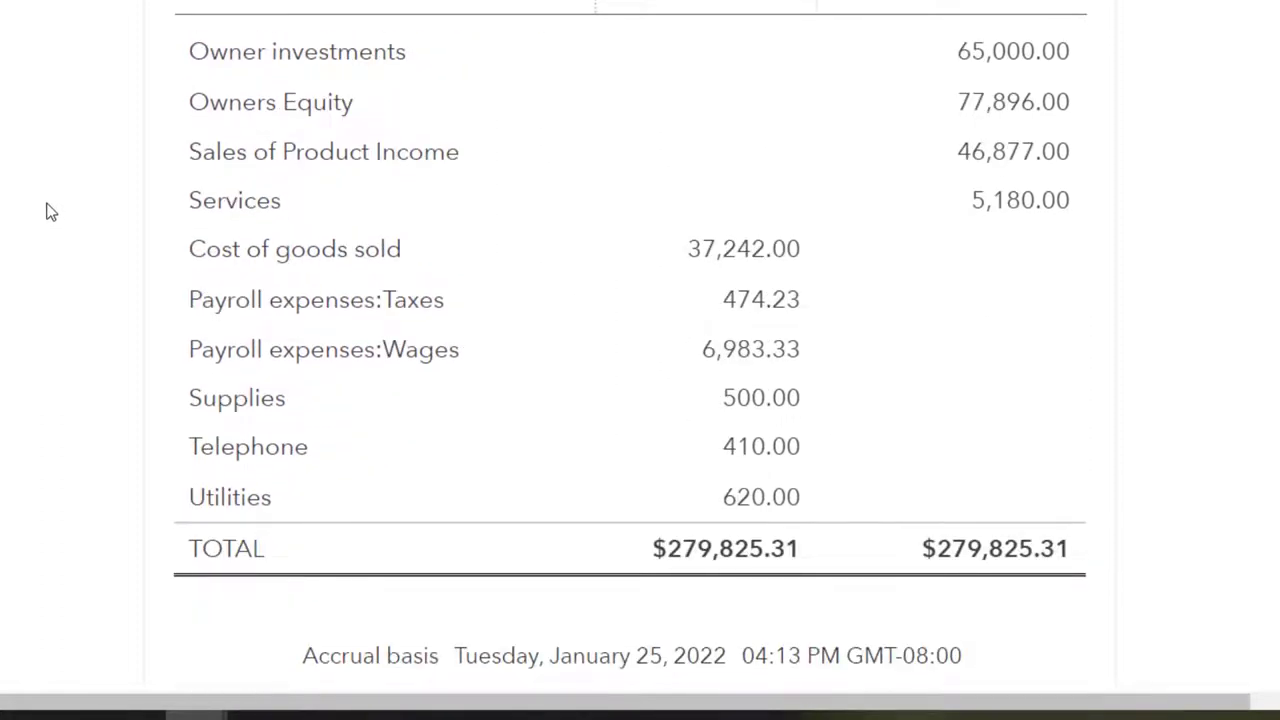
pyautogui.scroll(1, 47, 211)
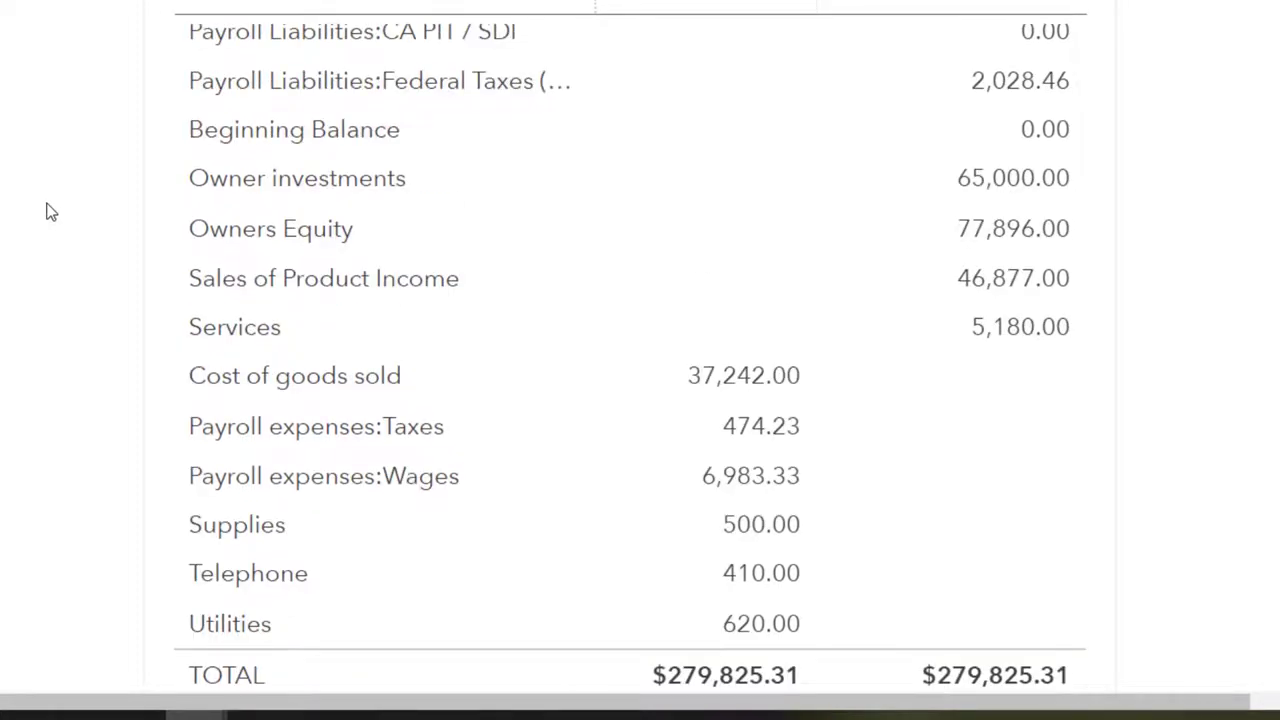